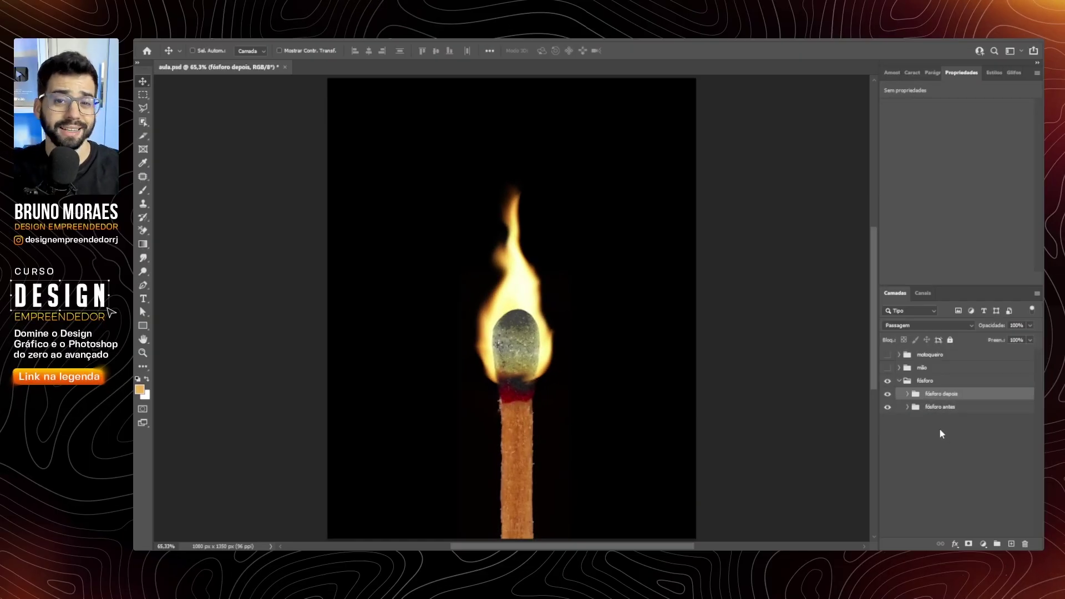
Step: Preview the burning match, then the 'mão' hand-with-fire and 'motoqueiro' Ghost Rider layers
click(887, 394)
click(888, 394)
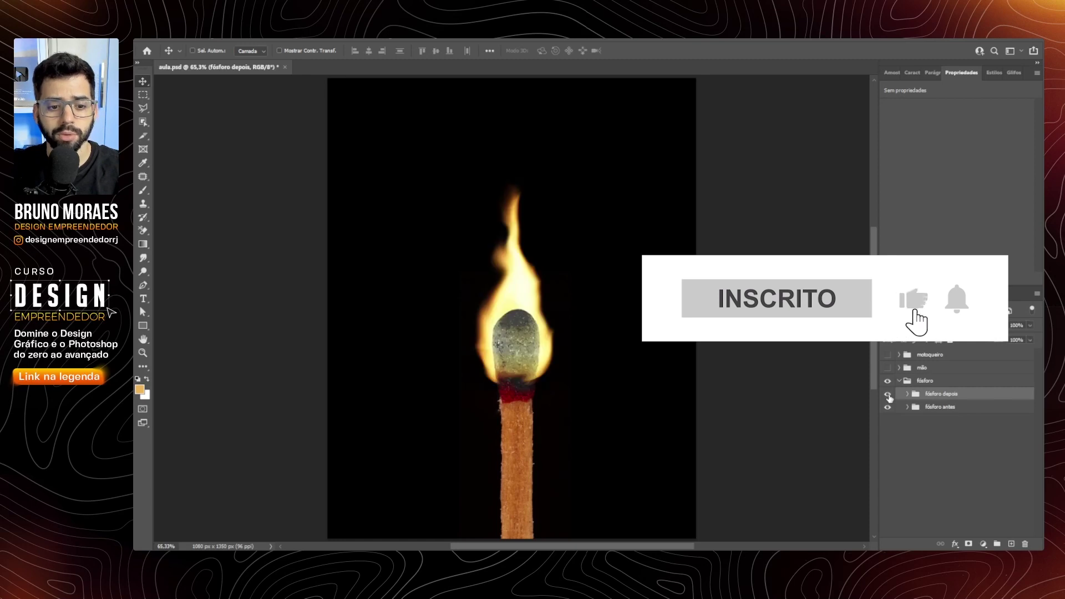
scroll(534, 399, up, 3)
scroll(535, 400, up, 1)
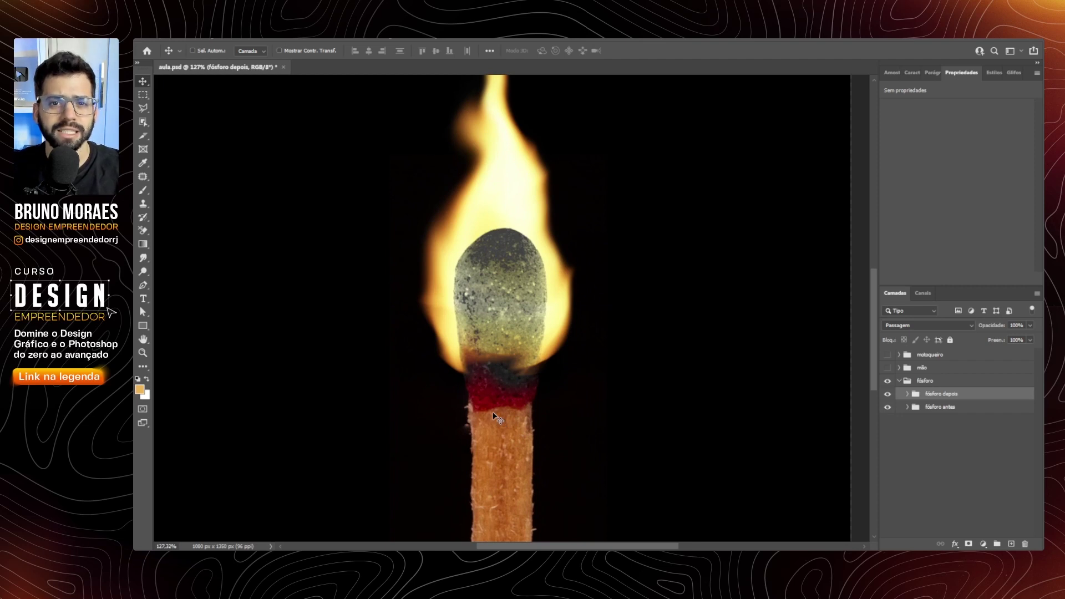
scroll(507, 347, down, 2)
scroll(546, 371, down, 1)
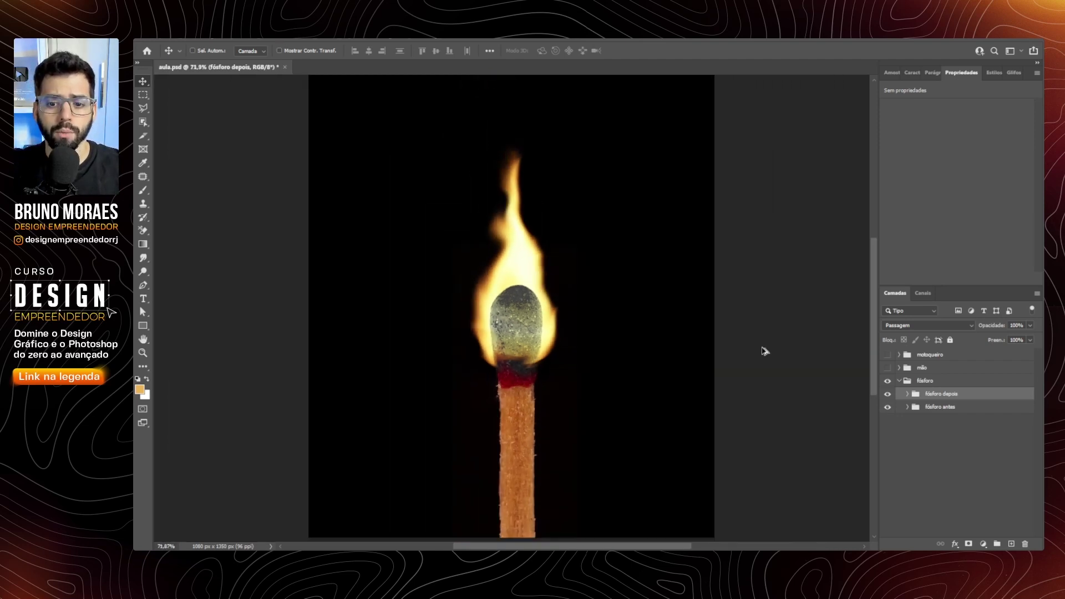
click(888, 368)
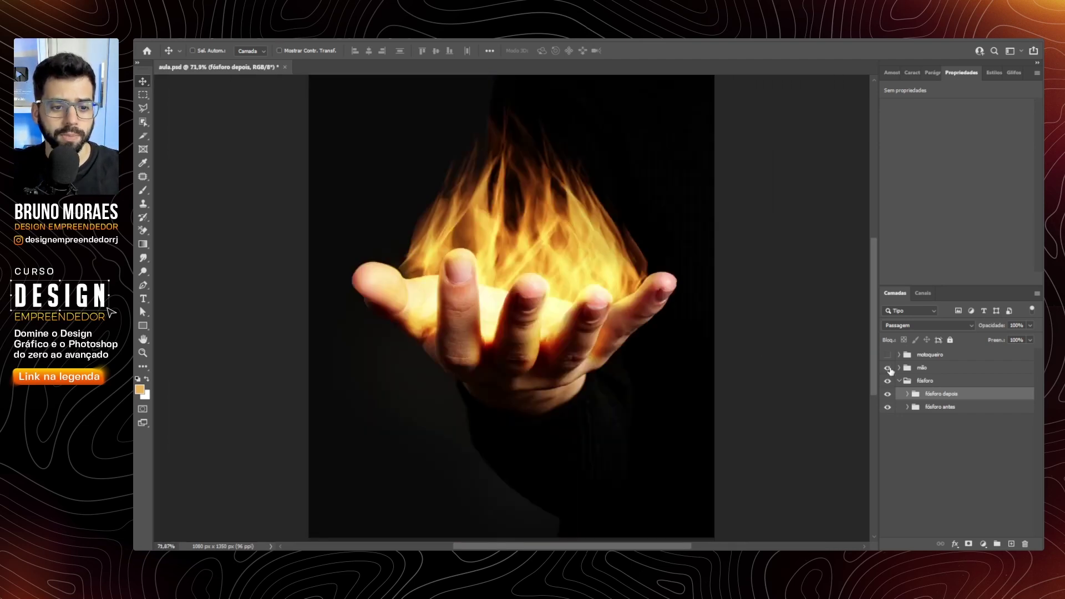
click(889, 355)
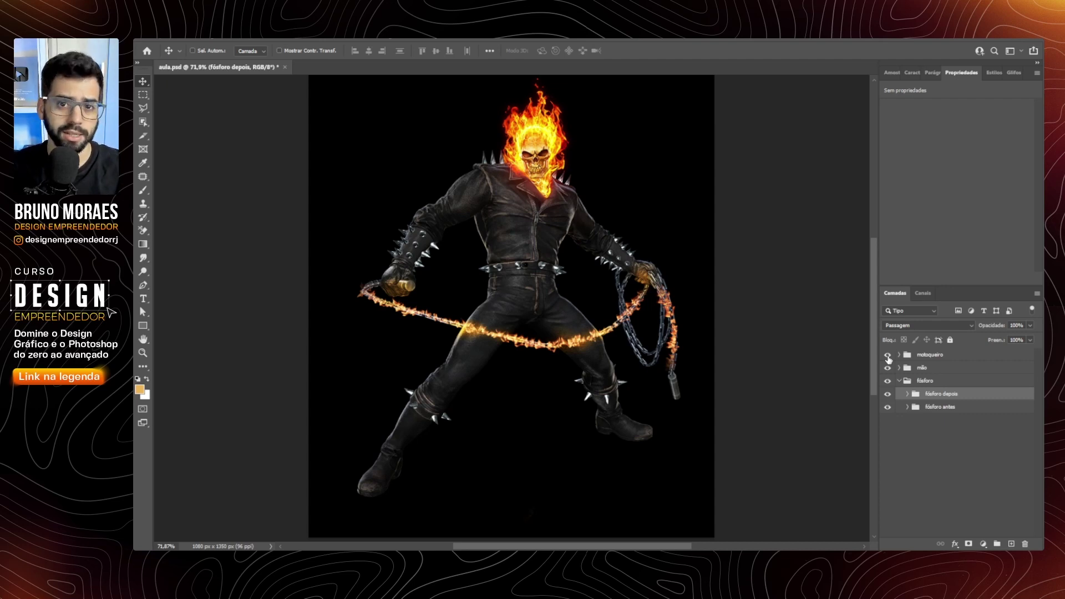
Step: Hide the rider, hand and 'fósforo depois' layers, and expand the 'fósforo antes' group
click(888, 355)
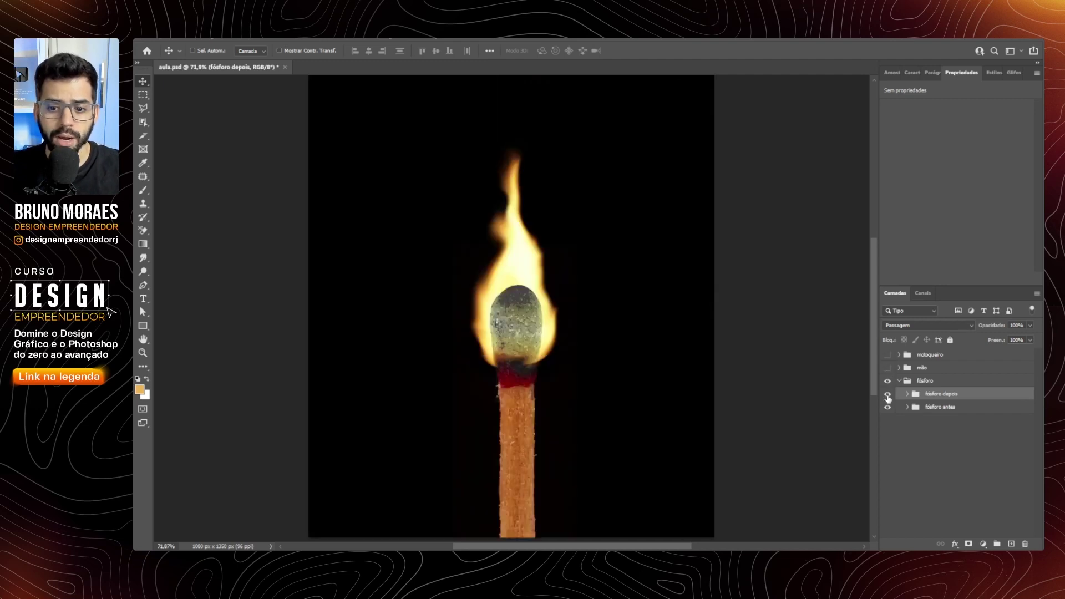
click(888, 394)
click(938, 407)
click(908, 407)
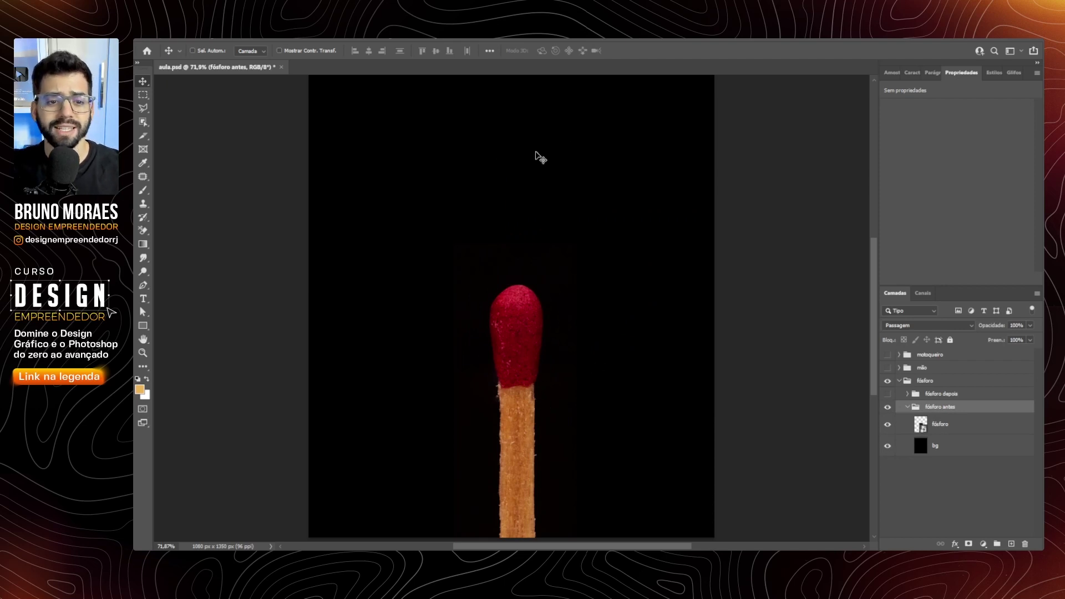
Step: Add one empty layer, Camada 6, directly above the red match layer
click(943, 424)
click(1011, 545)
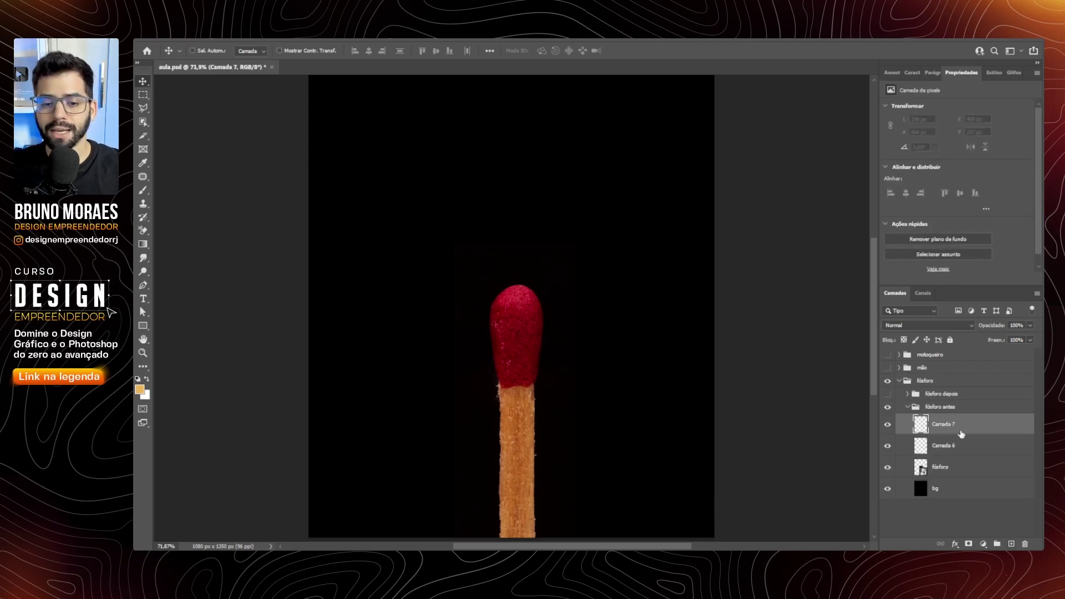
key(Delete)
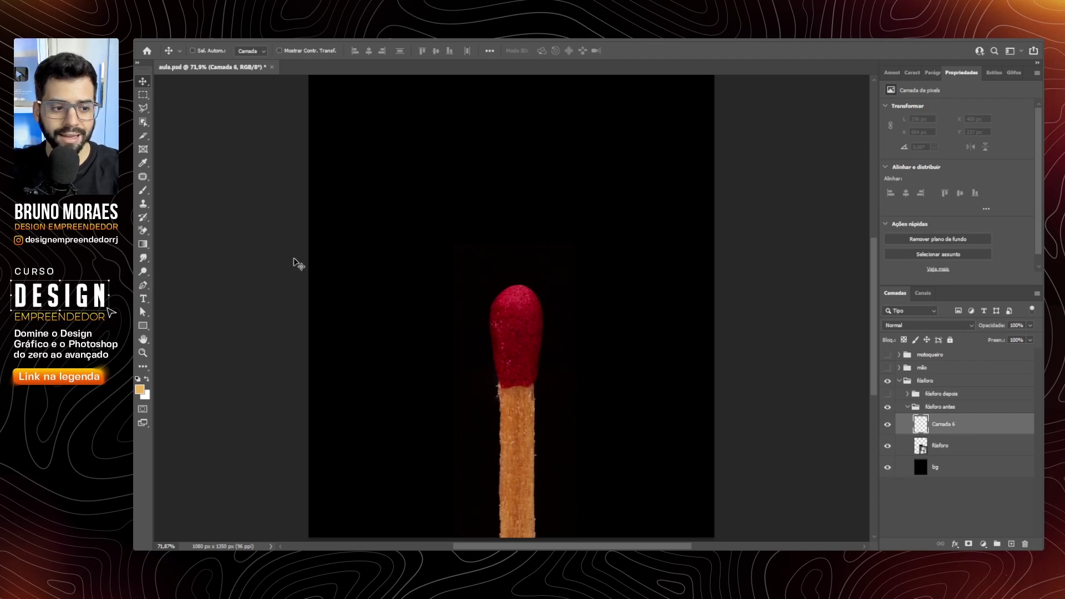
key(p)
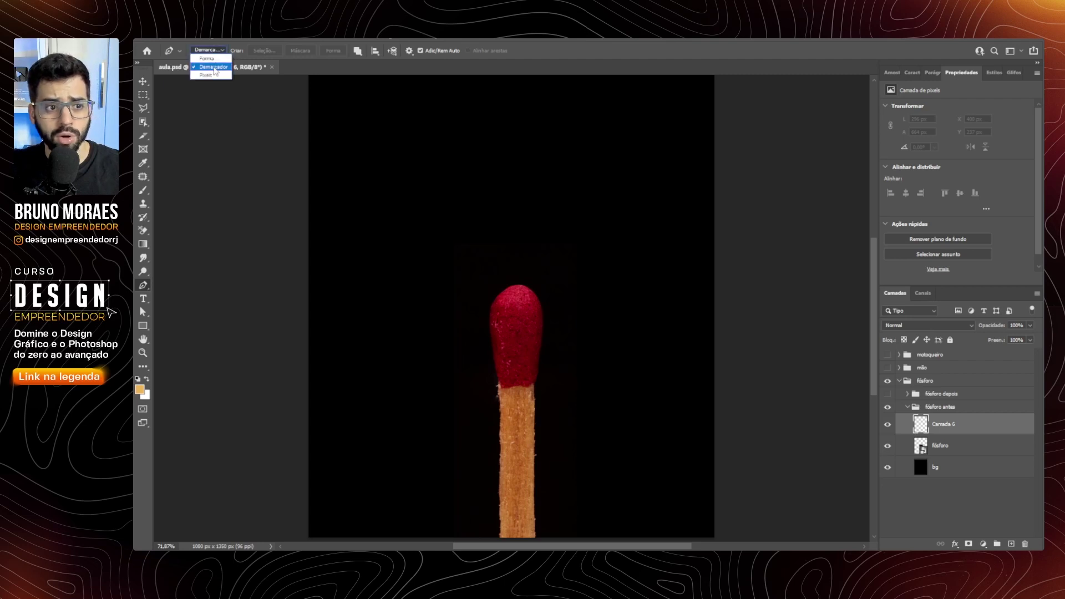
Step: Draw a straight vertical Pen path in Path mode rising from the match head
click(216, 67)
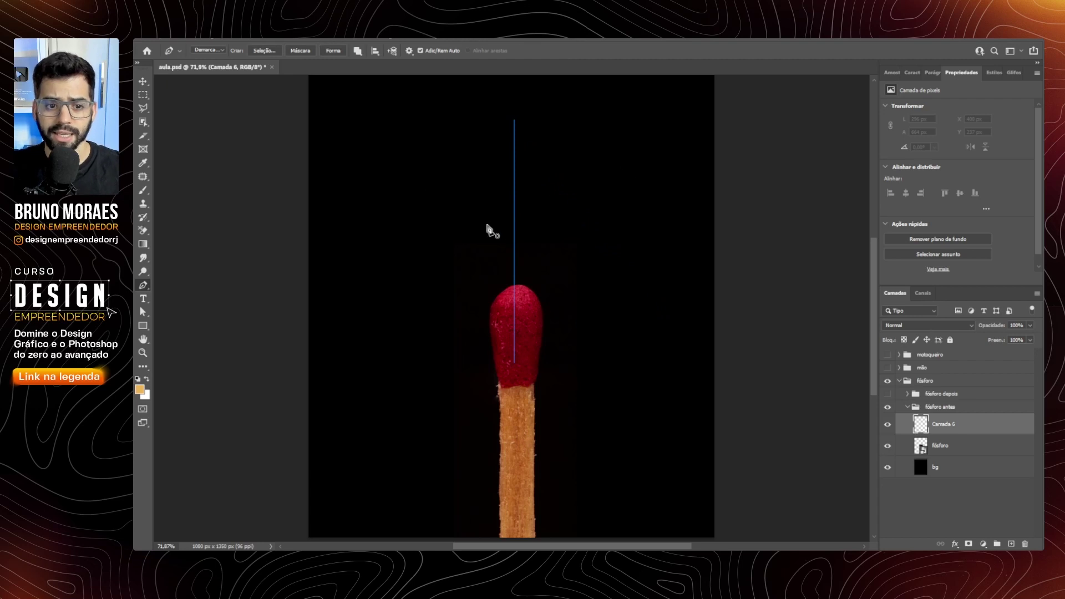
click(319, 41)
mouse_move(382, 207)
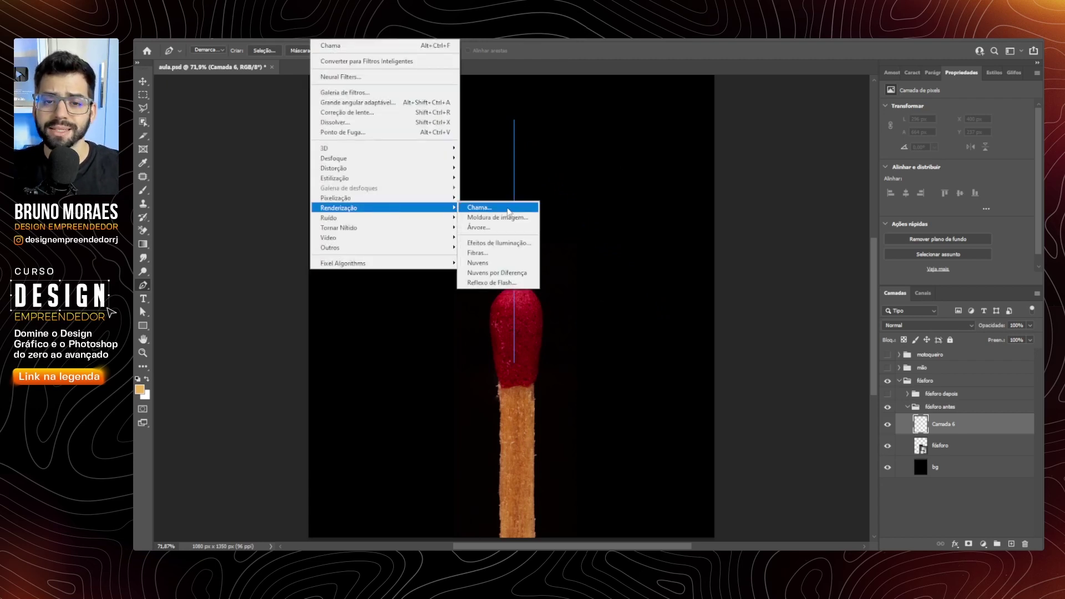
Step: Create a single flame along the path at finest quality, width 144, default colour
click(508, 209)
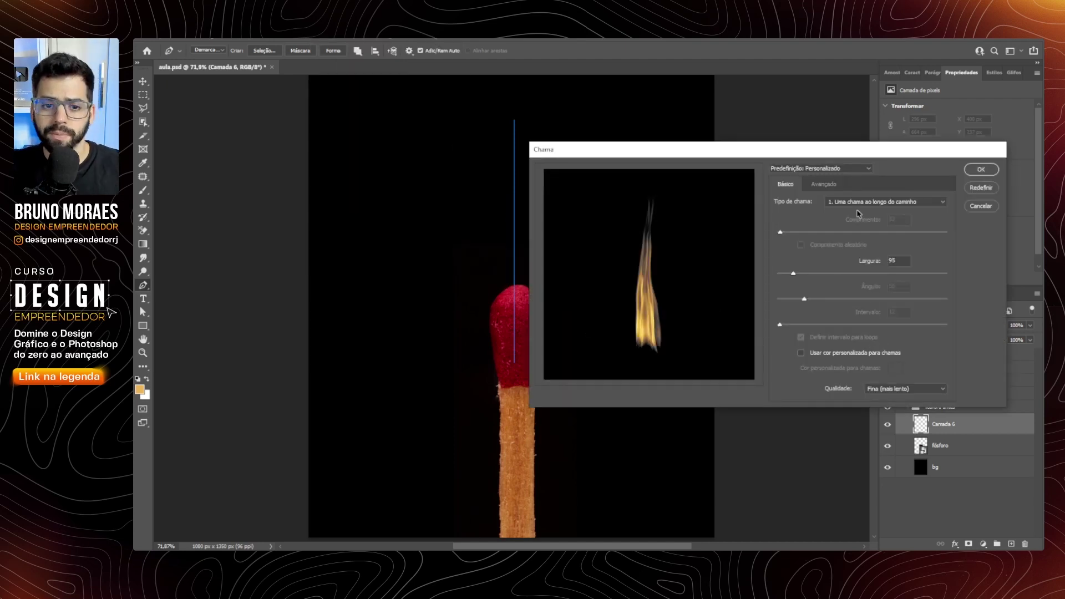
click(859, 205)
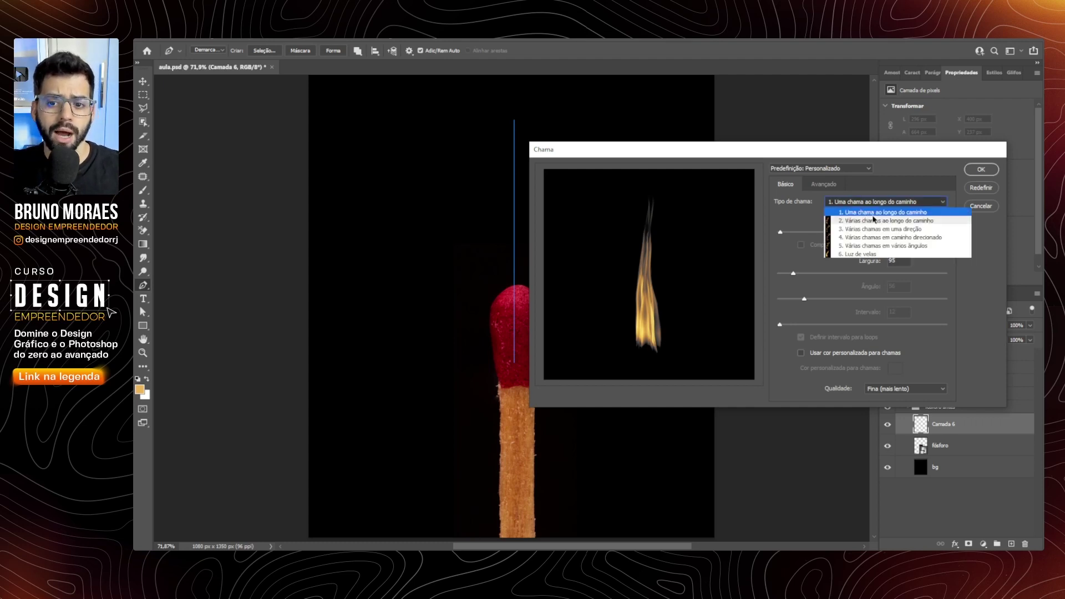
click(874, 216)
click(914, 390)
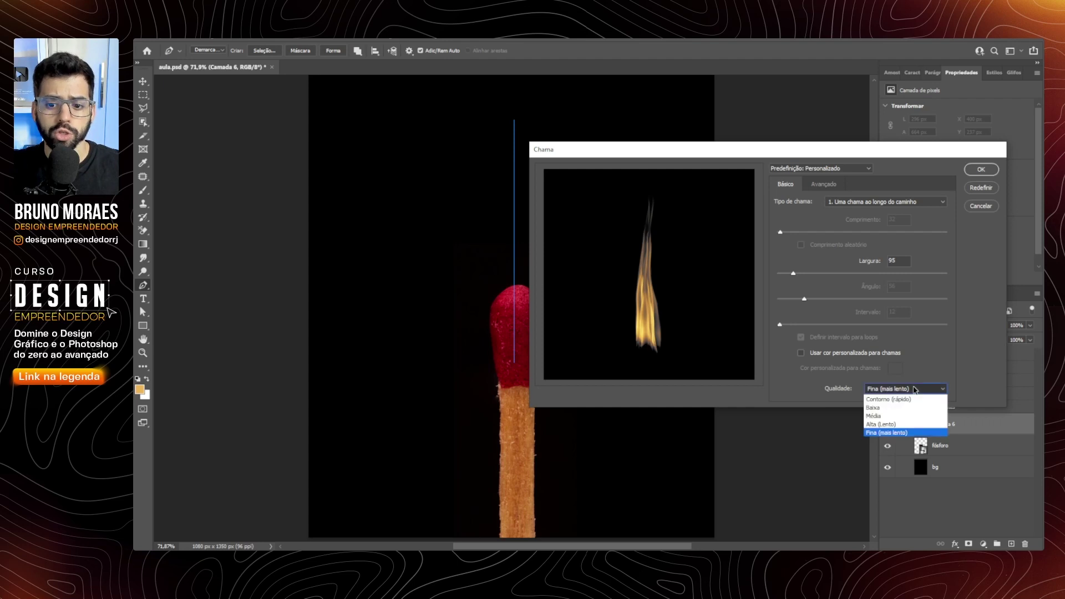
click(902, 434)
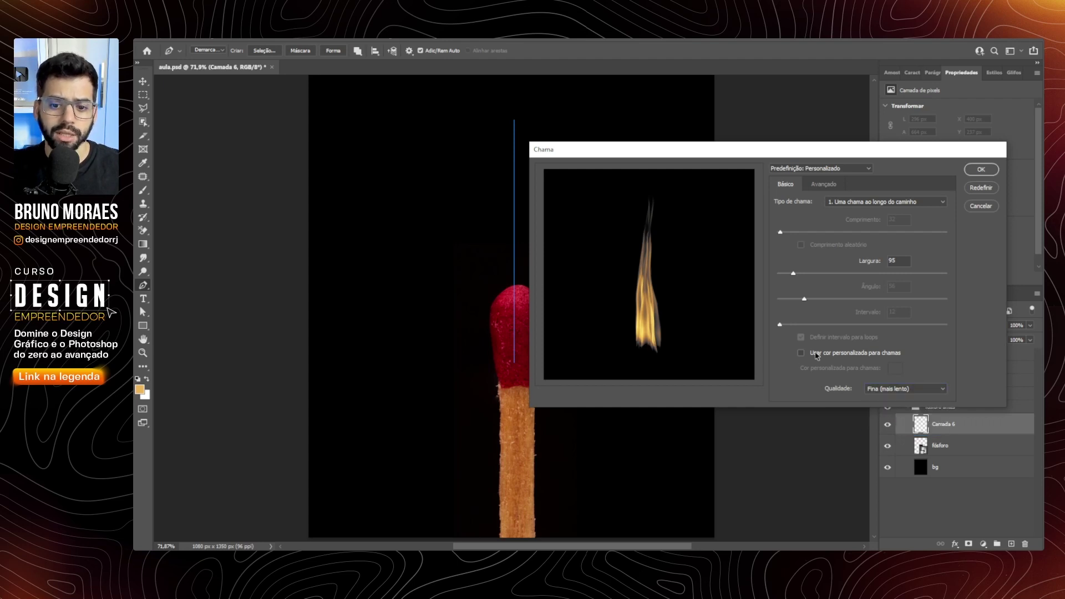
click(801, 354)
click(801, 354)
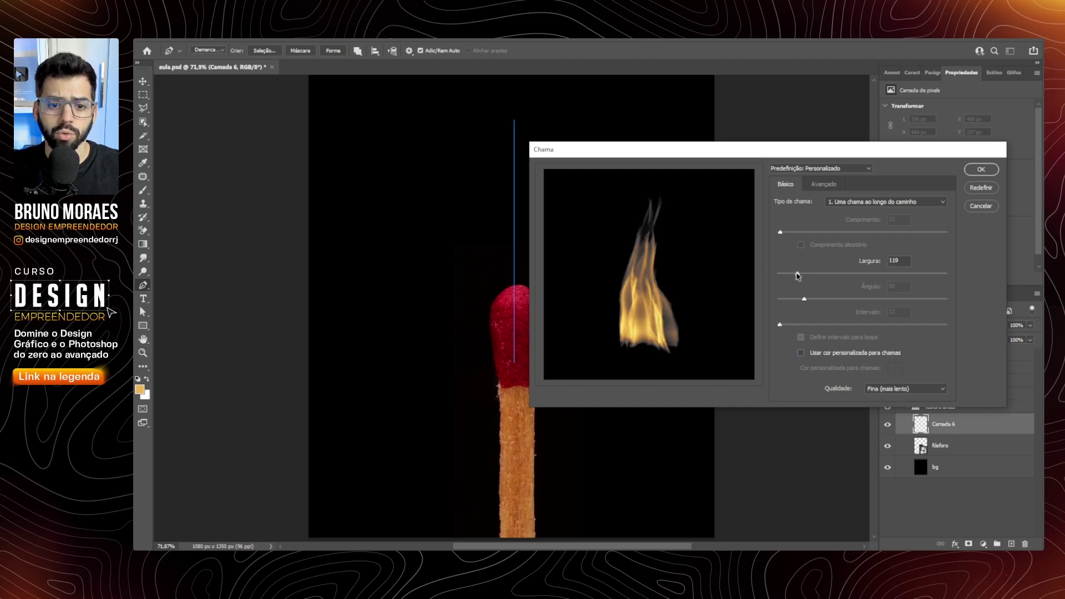
click(823, 184)
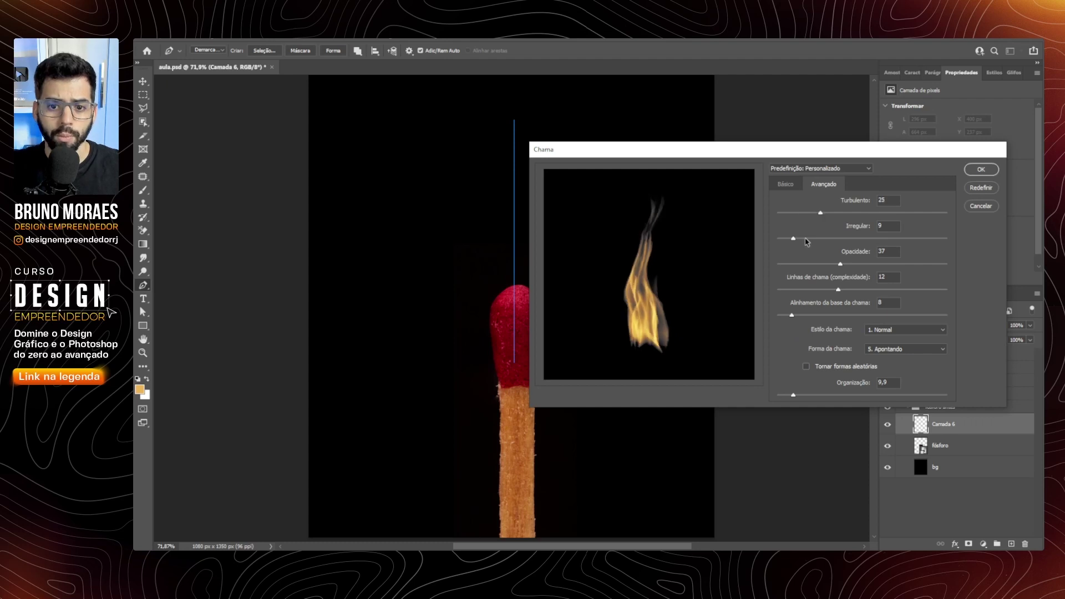
Step: Set Irregular 6, Opacity 52, Flame Lines 12 and Flame Bottom Alignment 26 in the Advanced tab
click(808, 239)
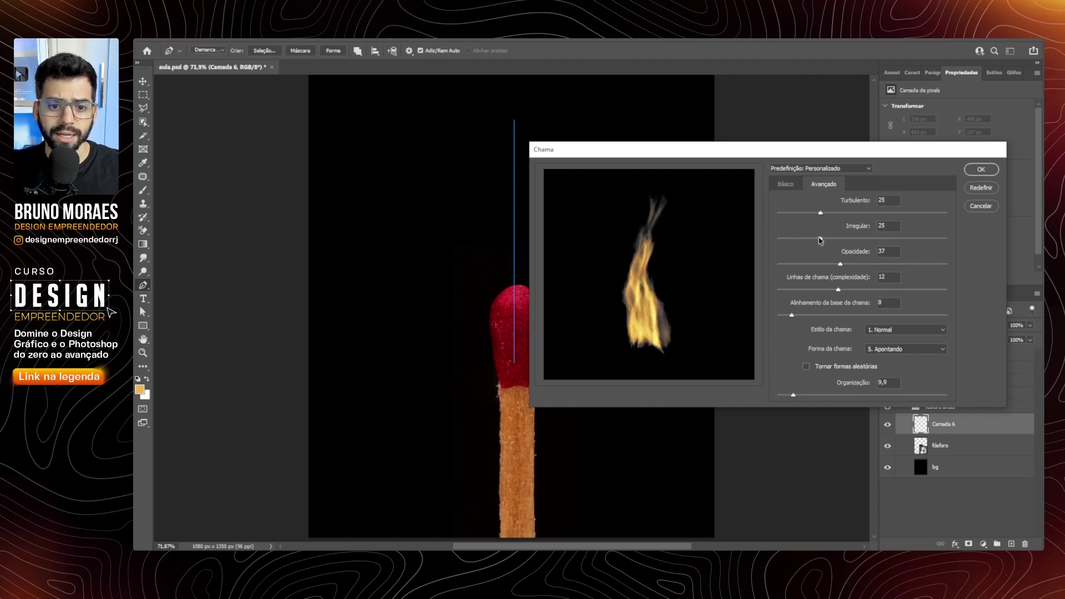
drag(791, 239, 789, 241)
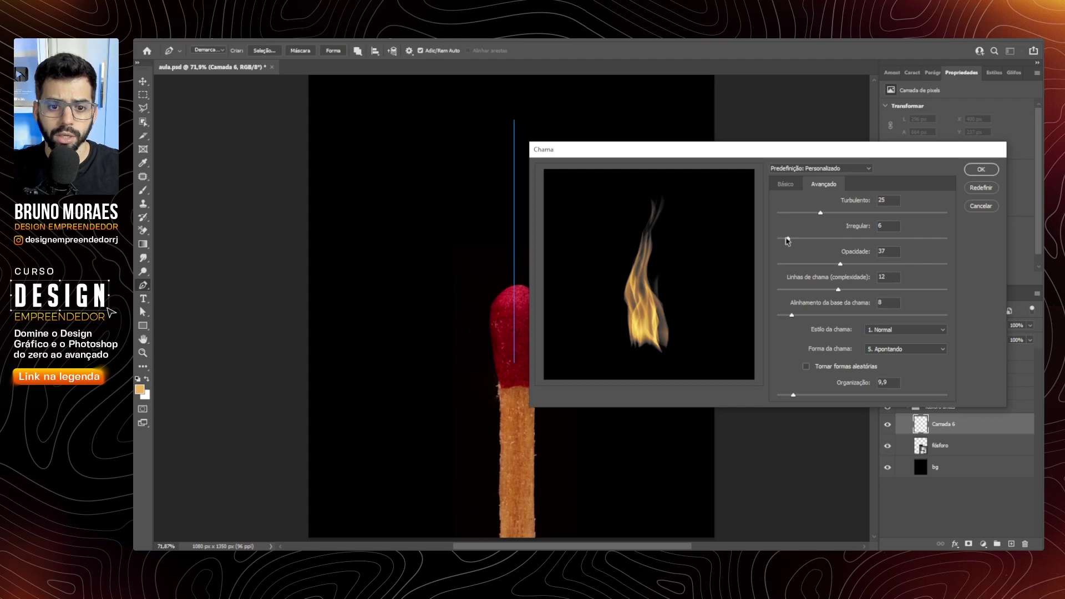
click(856, 264)
drag(862, 267, 866, 265)
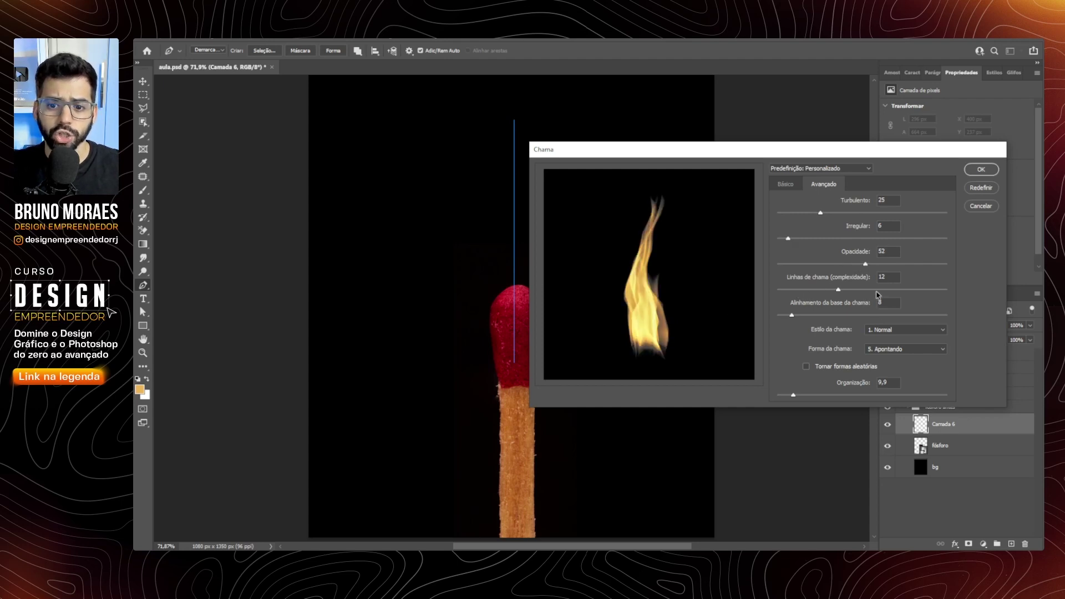
drag(879, 293, 797, 291)
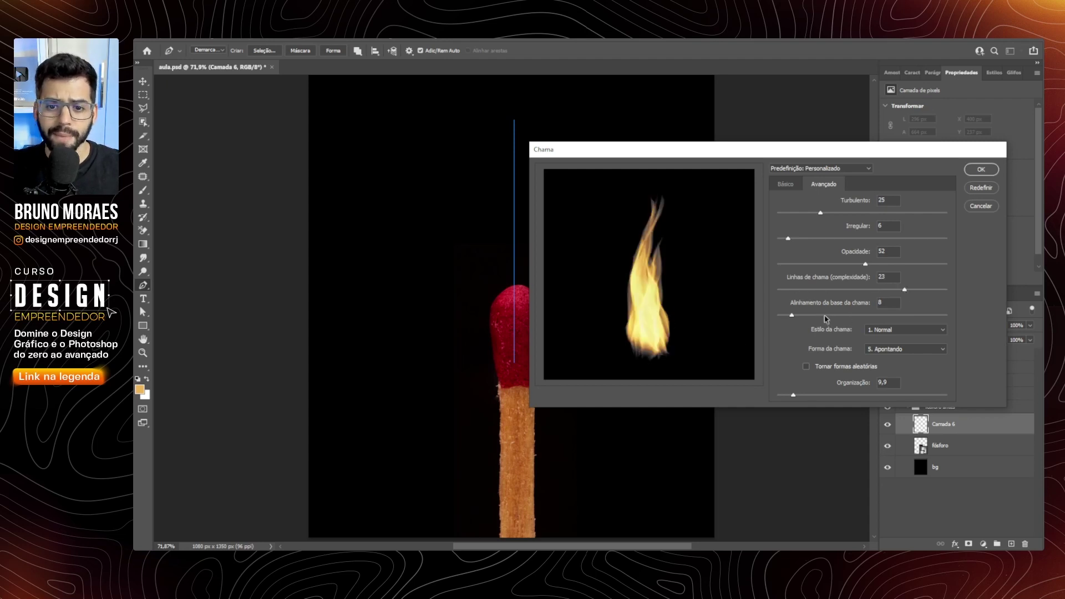
drag(829, 318, 898, 319)
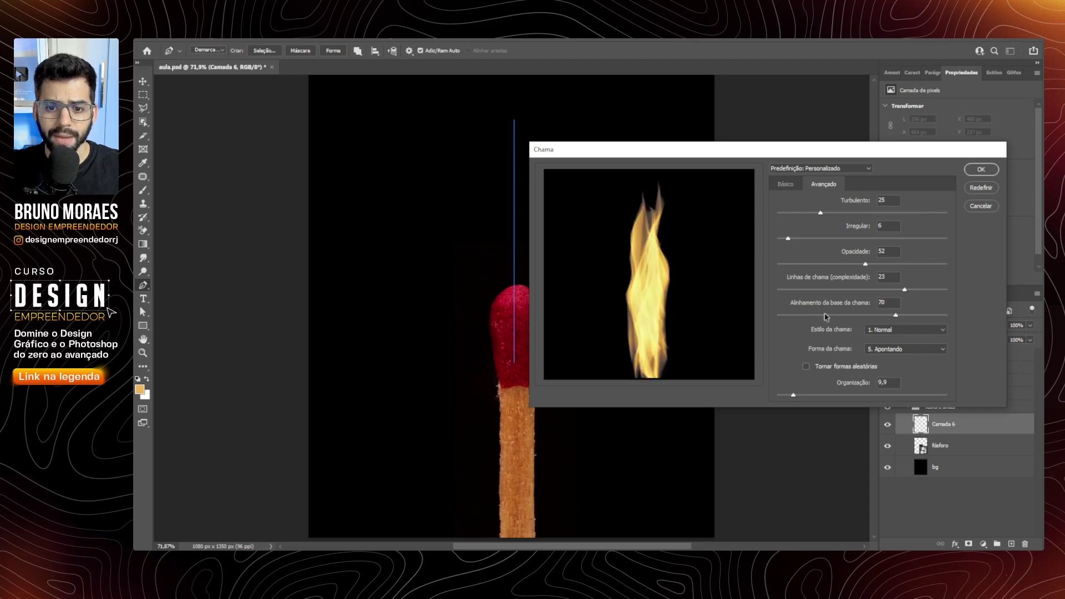
click(787, 318)
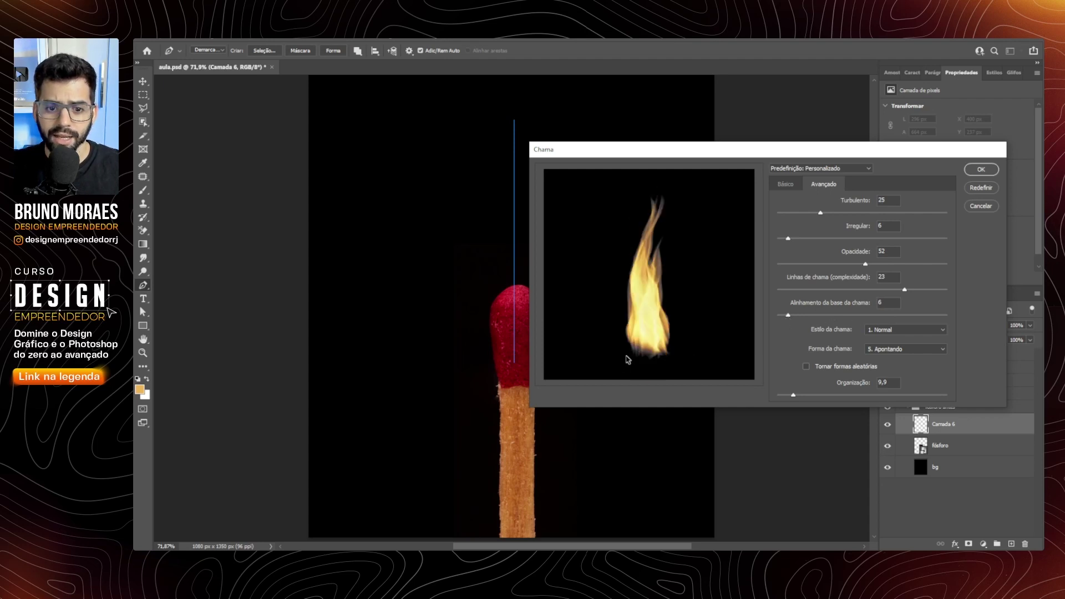
drag(788, 316, 729, 330)
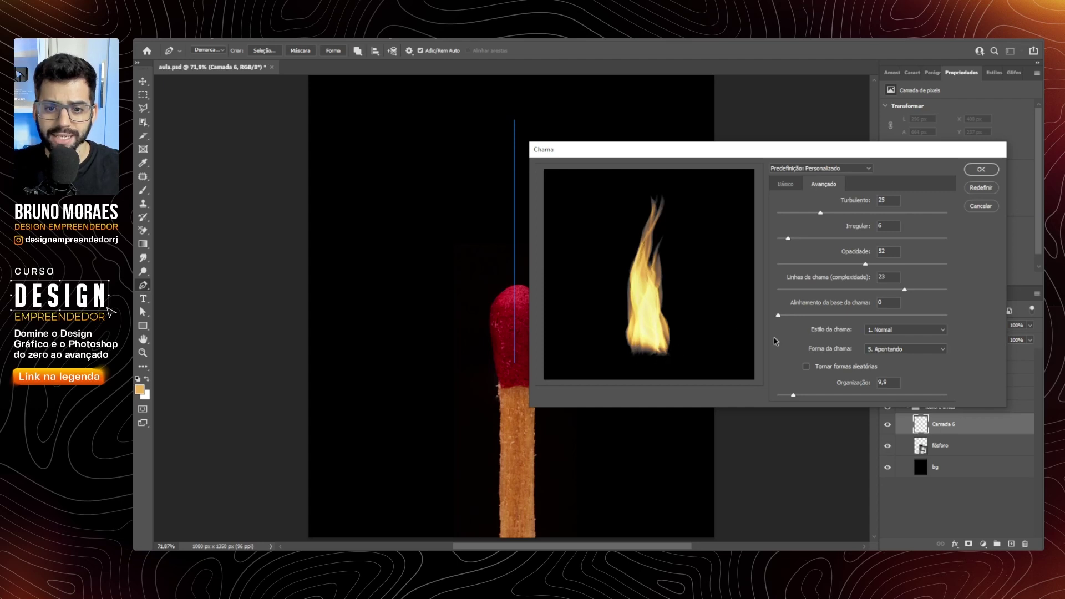
click(857, 316)
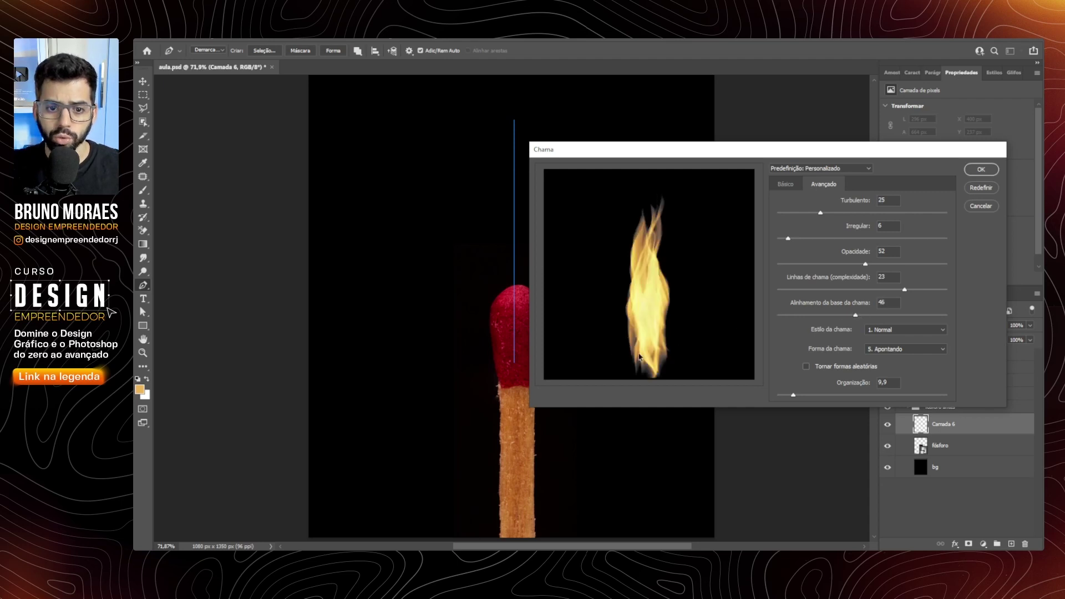
click(822, 314)
click(839, 289)
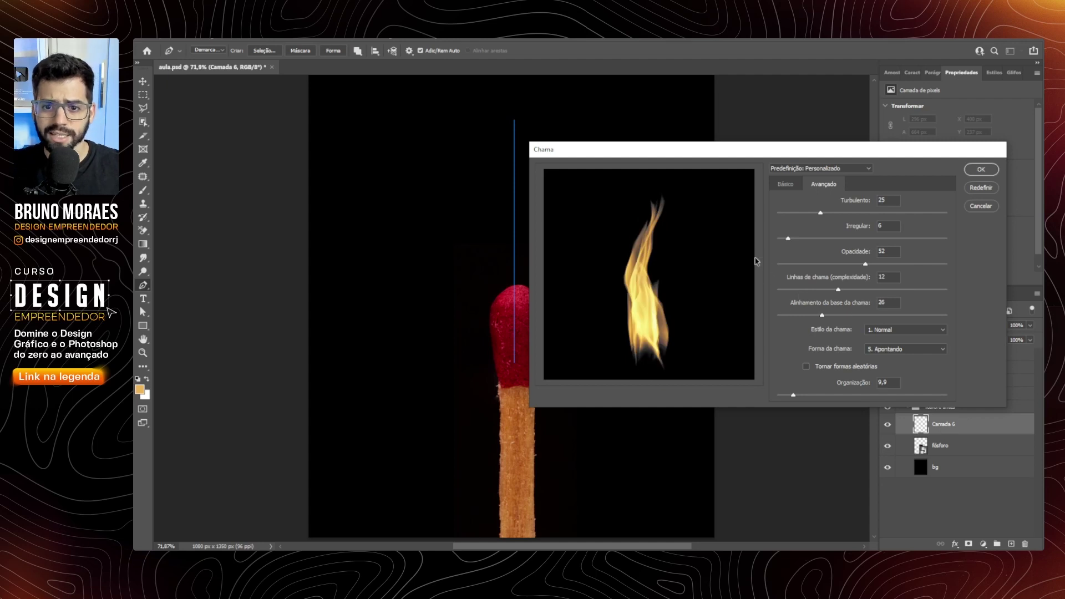
Step: Render a Normal-style, Pointed flame with random shapes off and arrangement 9
click(901, 331)
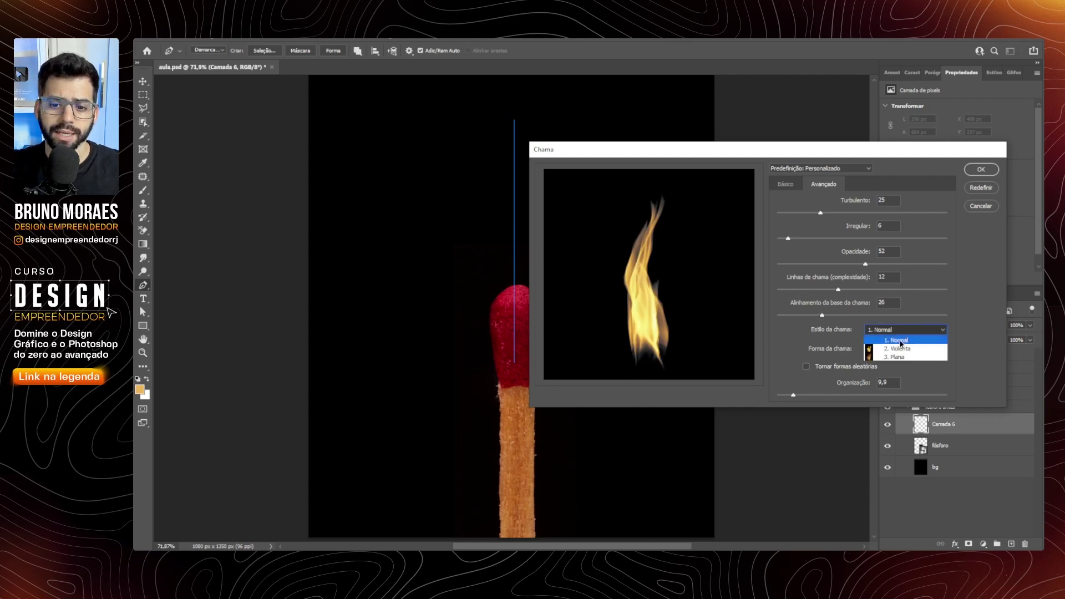
click(900, 341)
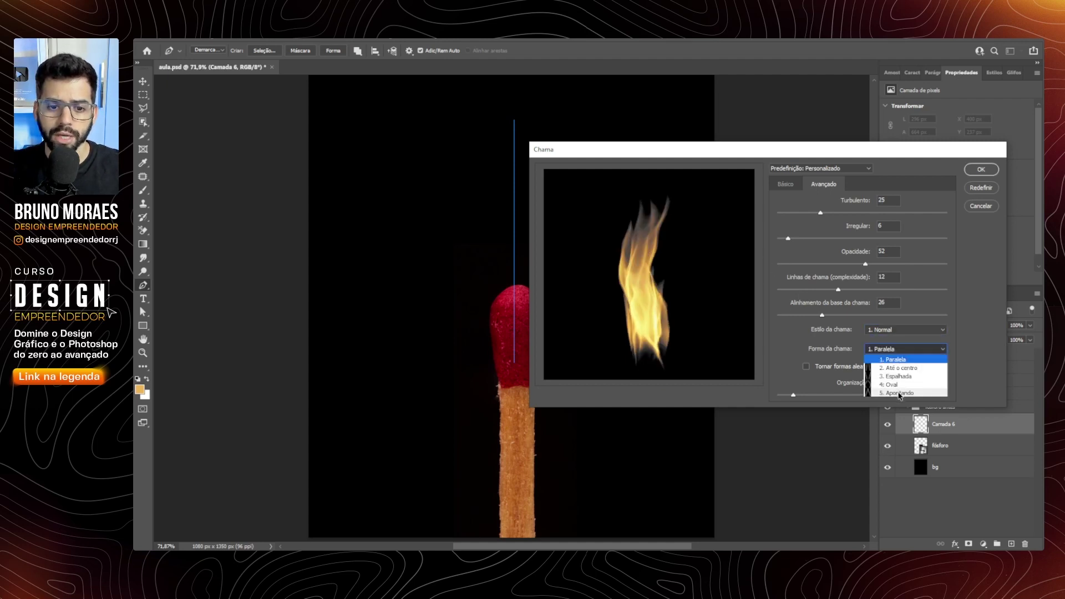
click(900, 393)
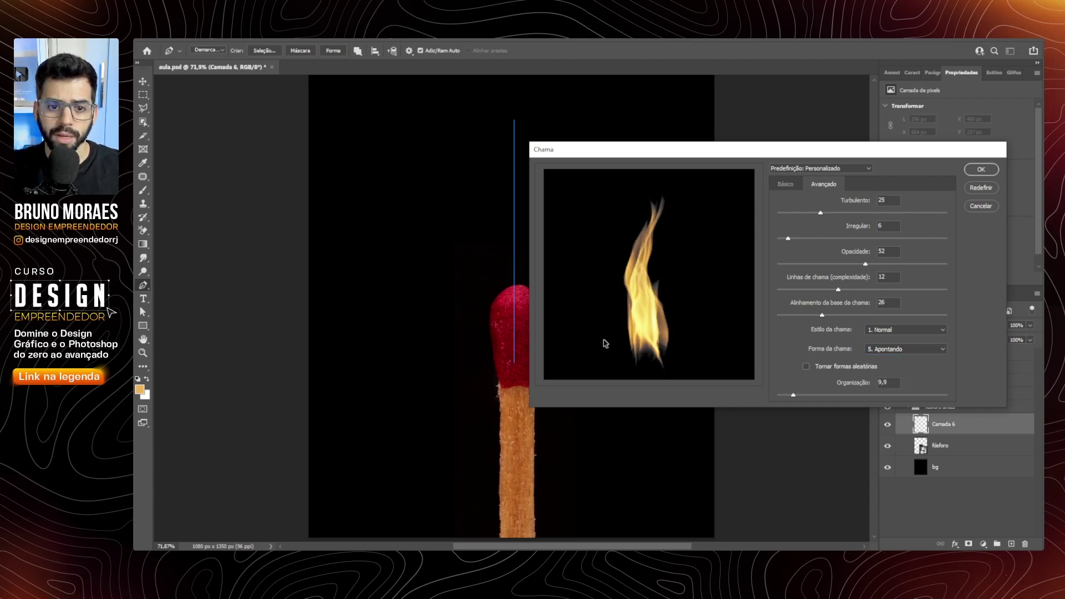
click(807, 368)
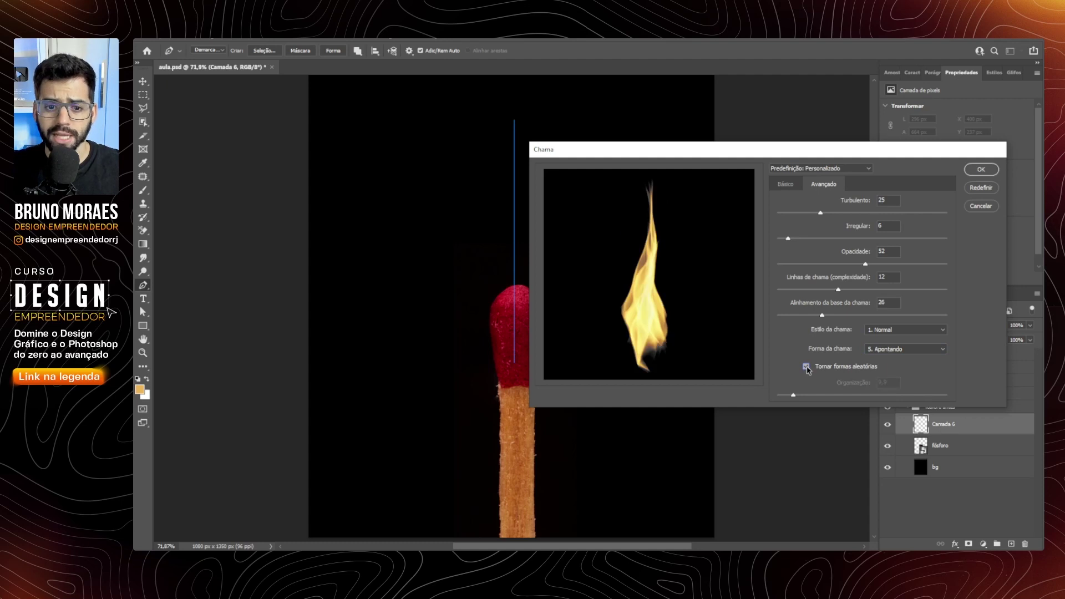
click(807, 367)
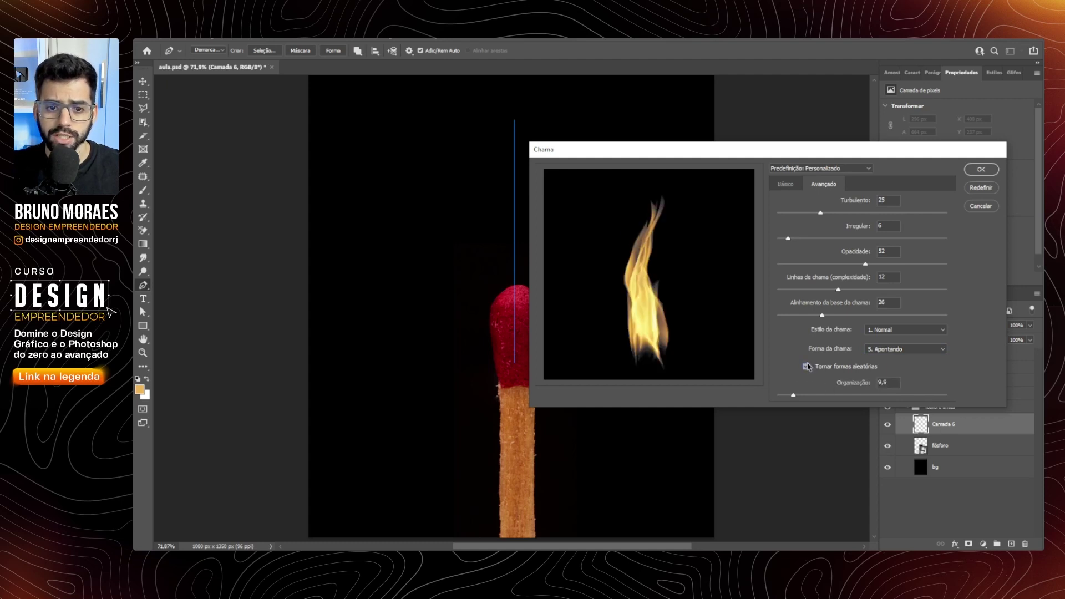
click(806, 367)
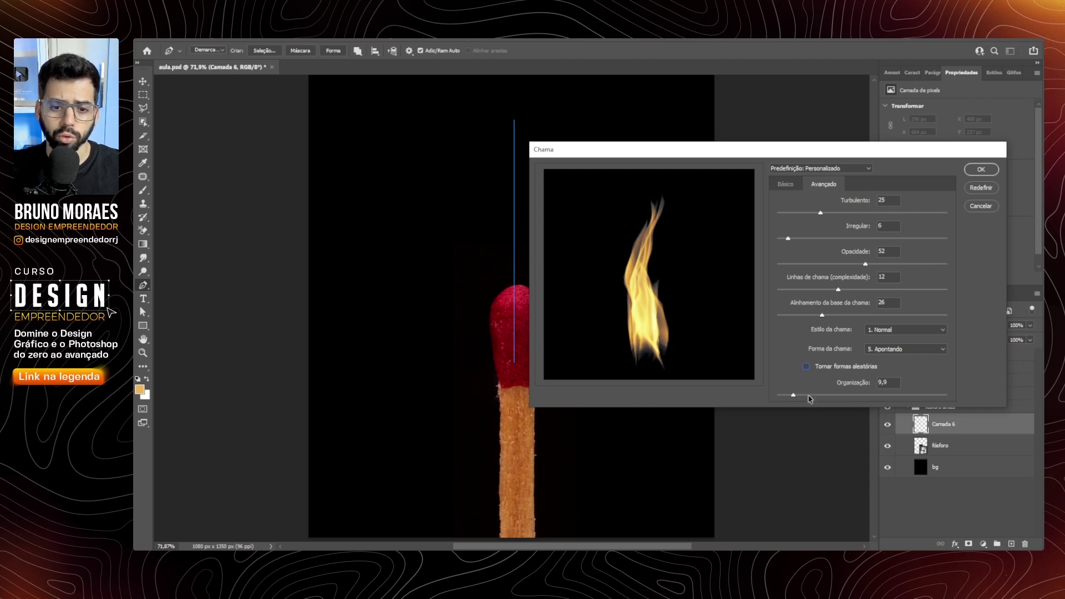
click(808, 395)
text(9)
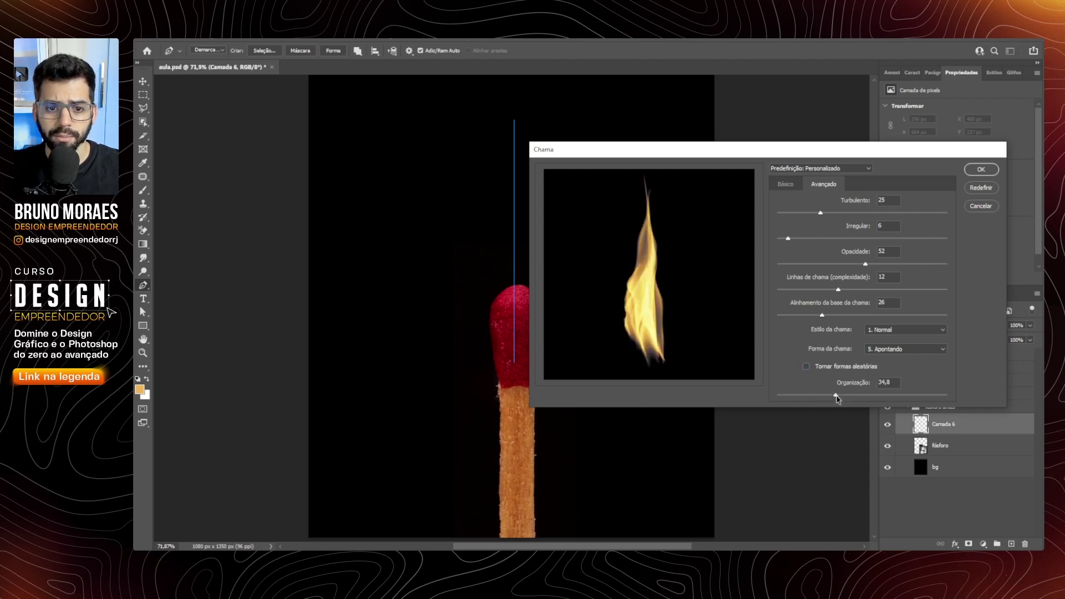
text(,9)
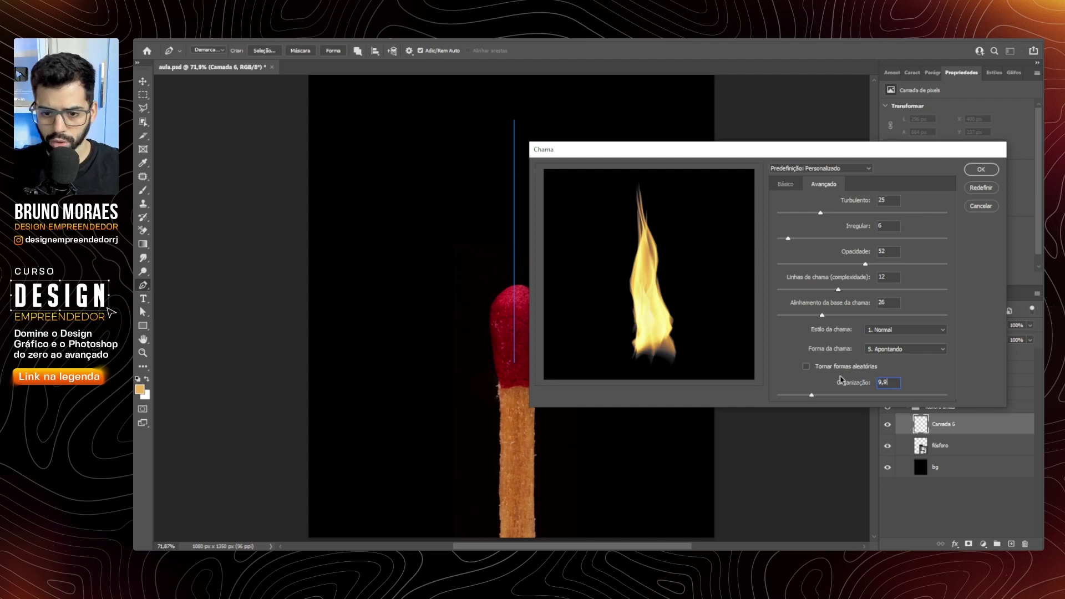
key(Return)
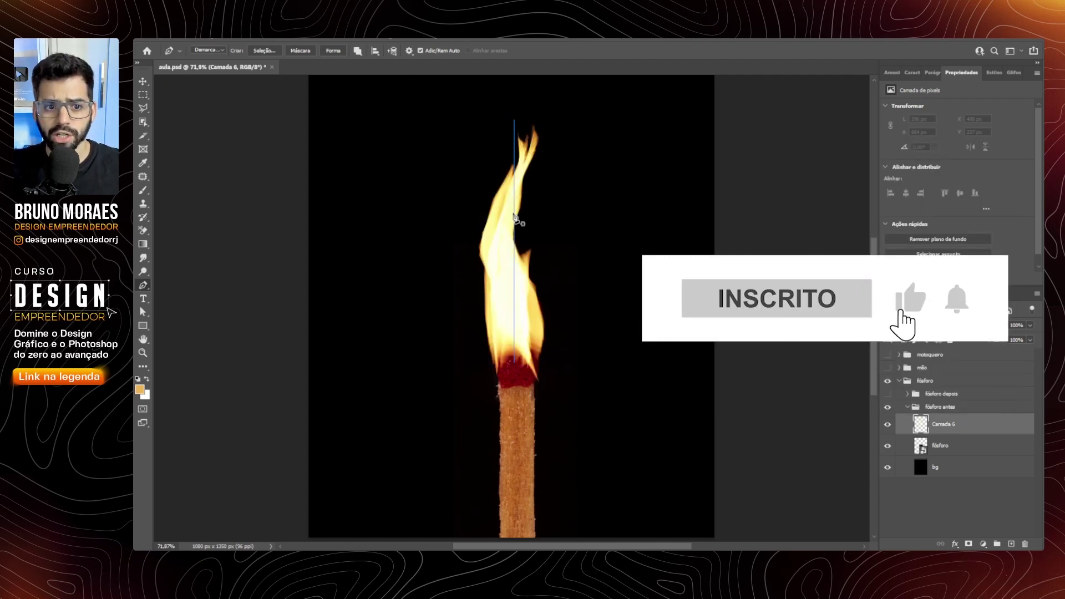
Step: Delete the flame's guide path and toggle Camada 6 on and off to compare
right_click(513, 212)
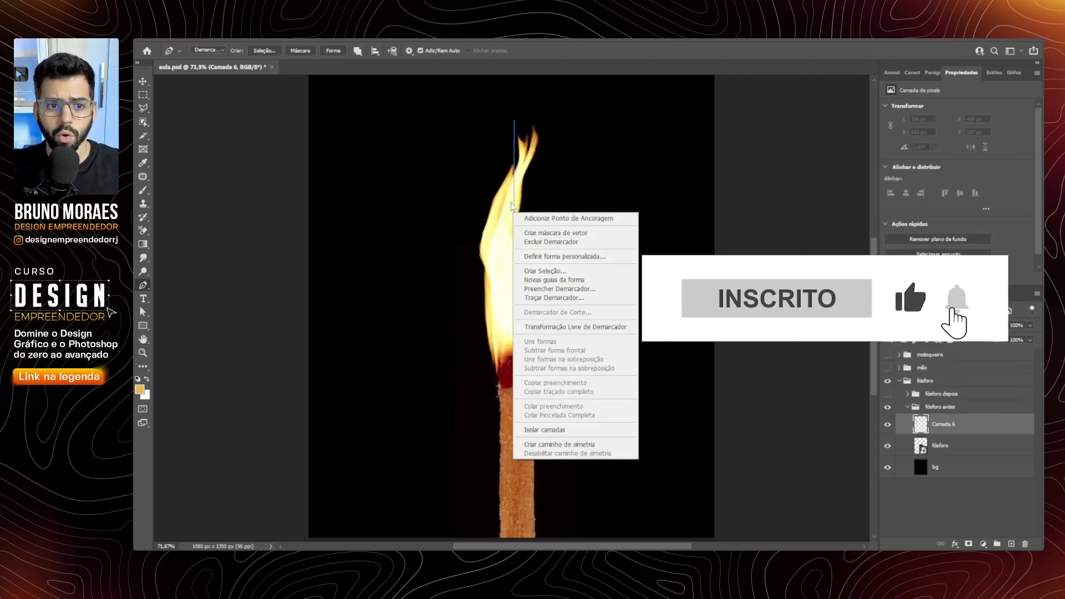
key(Escape)
right_click(514, 174)
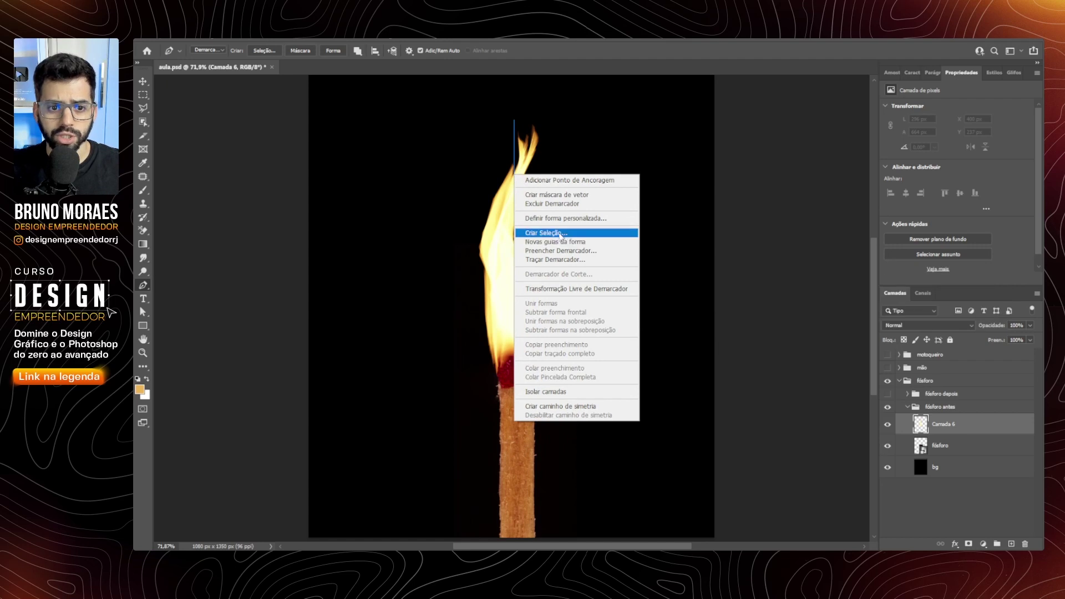
click(564, 204)
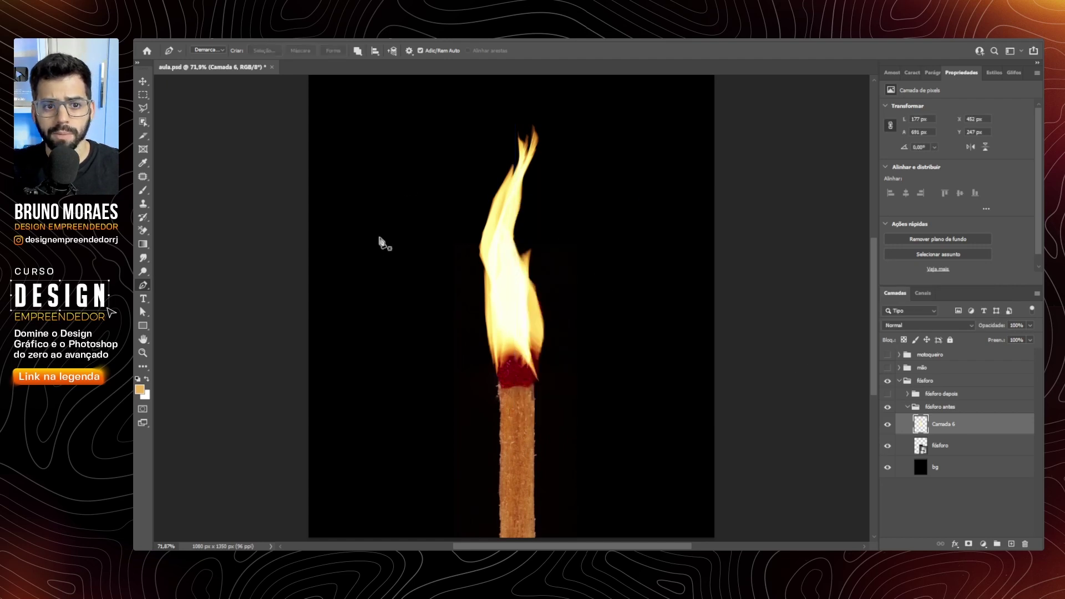
key(v)
click(887, 425)
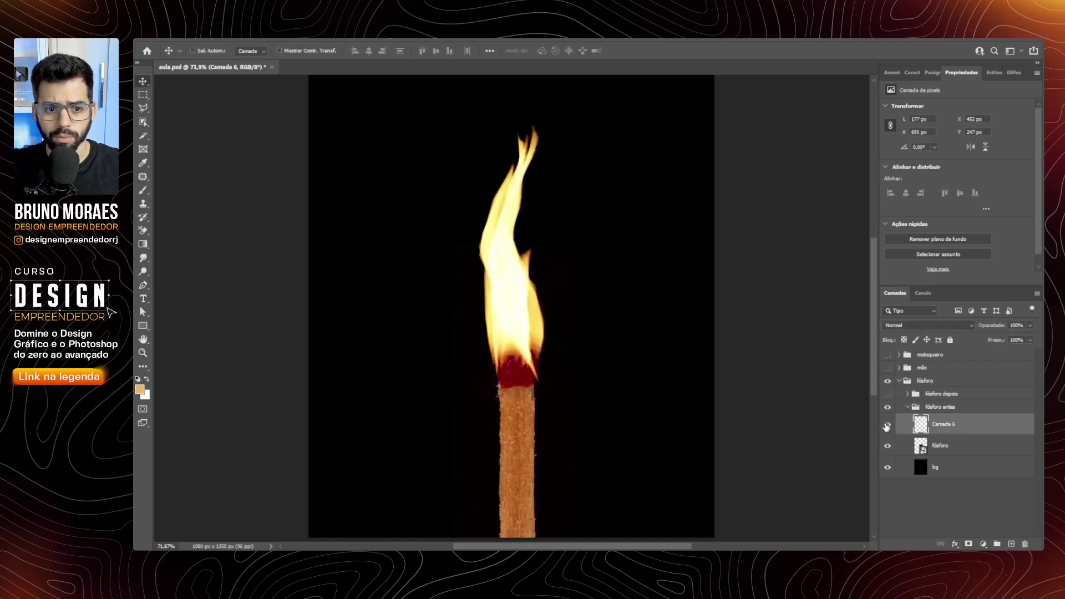
click(887, 425)
click(888, 425)
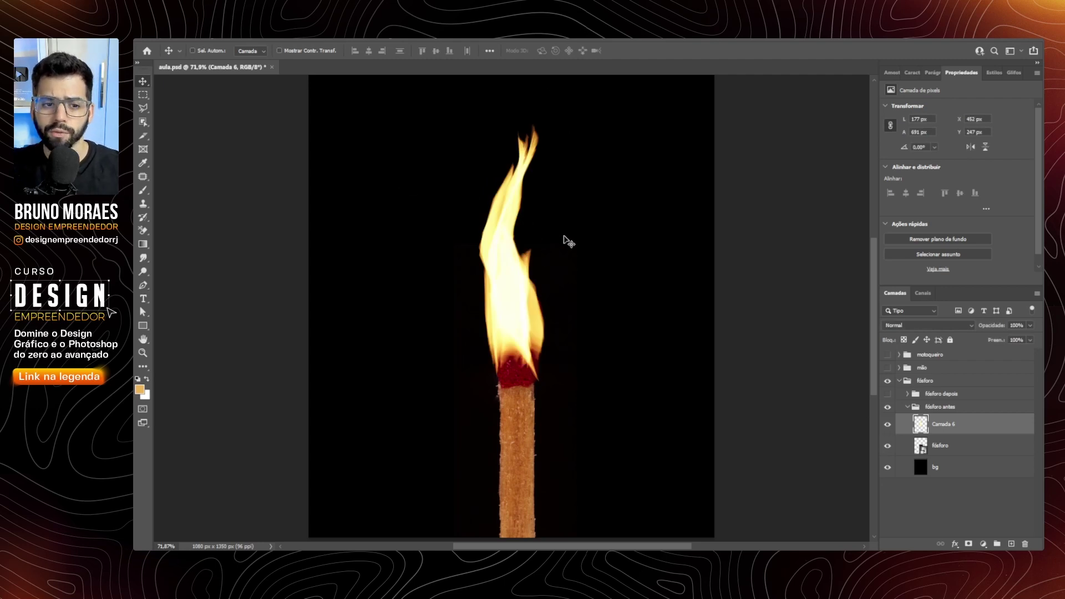
Step: Set Camada 6's Underlying Layer Blend If (split black slider) so the match head shows through
key(p)
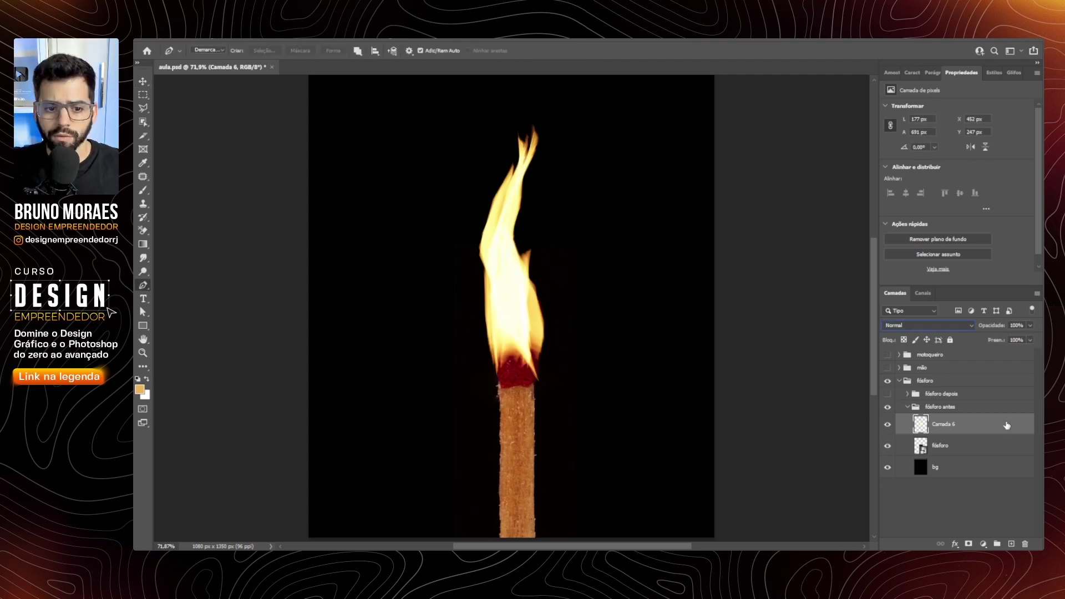
double_click(976, 424)
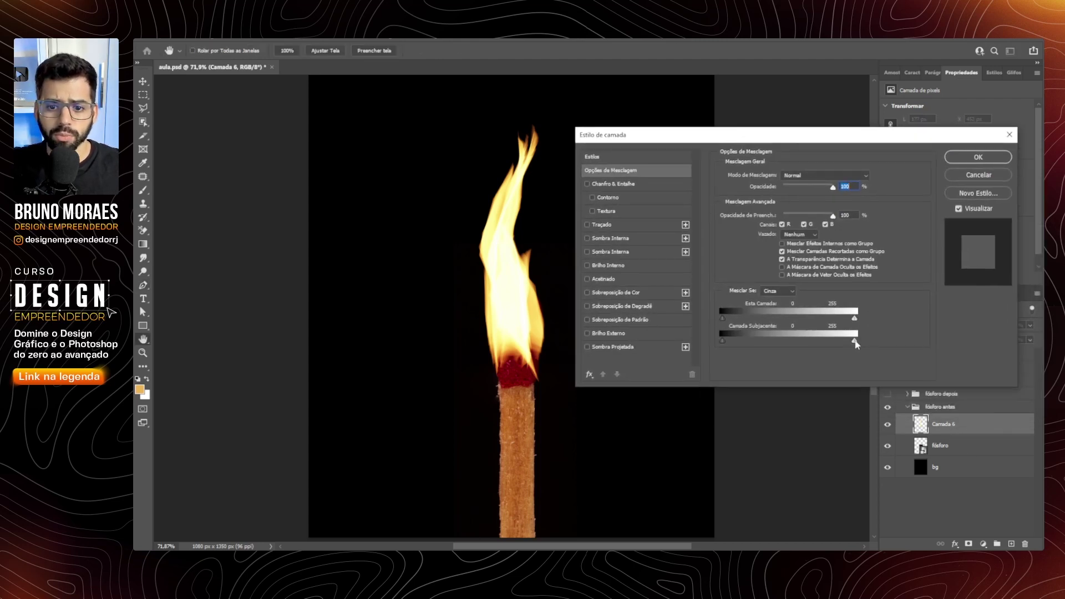
drag(855, 342, 742, 341)
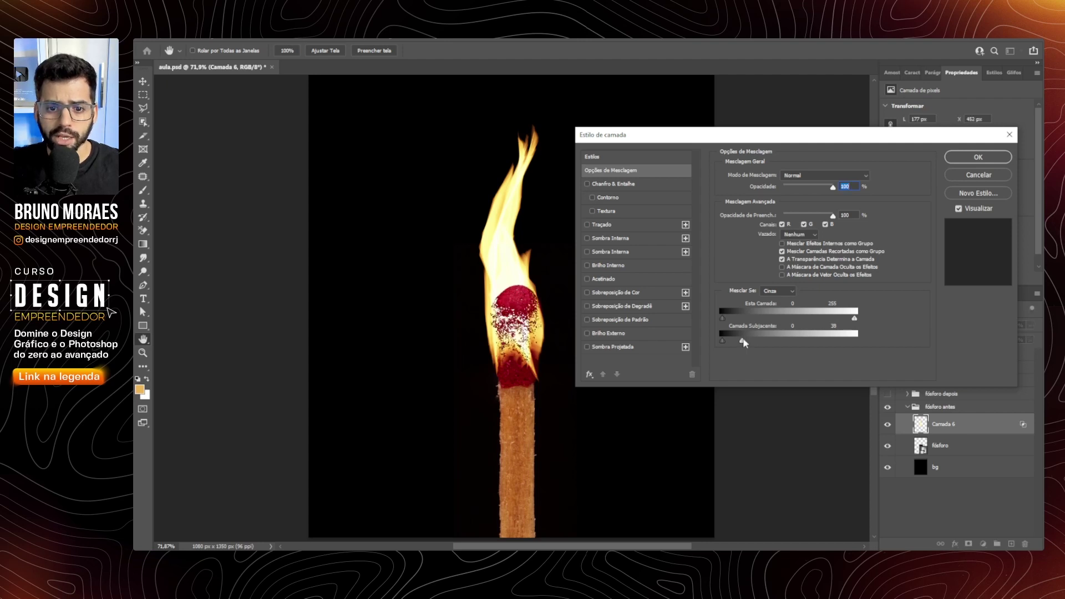
mouse_move(745, 342)
mouse_down()
mouse_move(783, 340)
mouse_move(732, 341)
mouse_up()
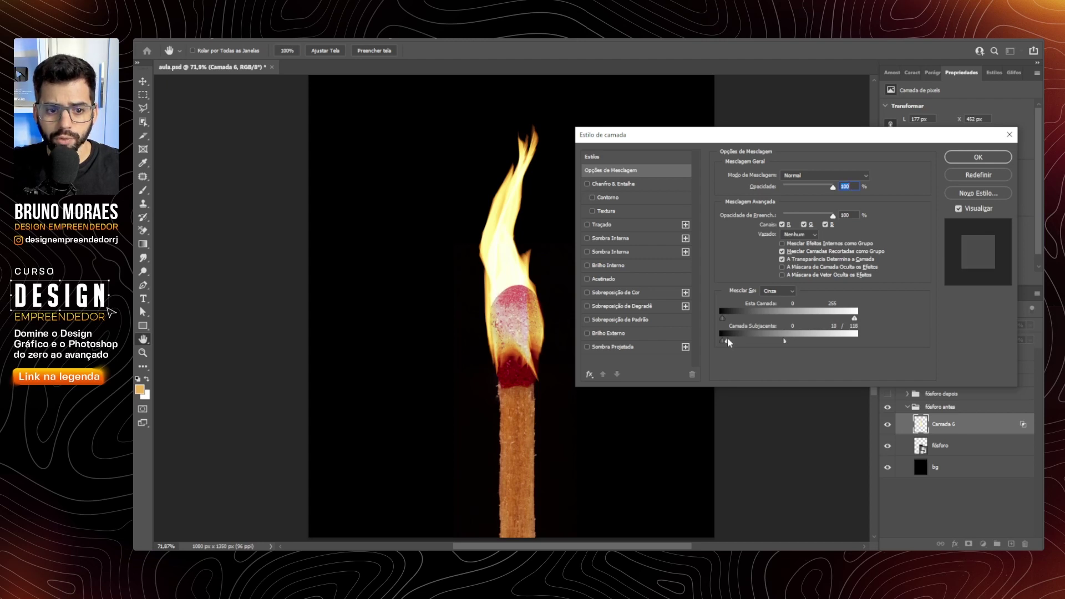
key(Return)
key(ctrl+t)
click(641, 51)
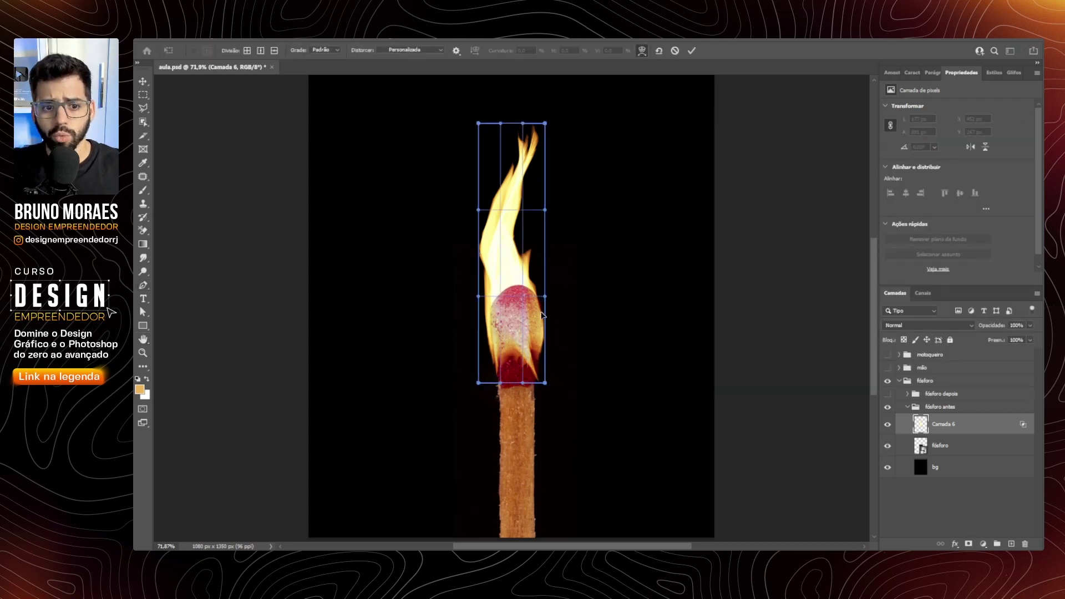
Step: Warp the flame's lower sides outward around the match head and commit
drag(543, 314, 555, 315)
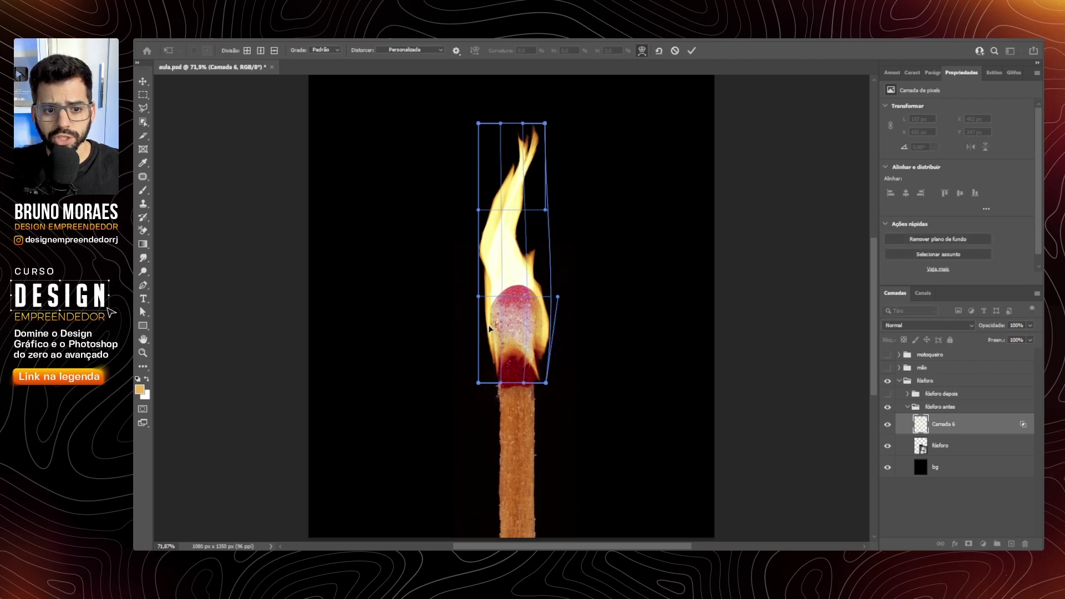
drag(489, 324, 477, 325)
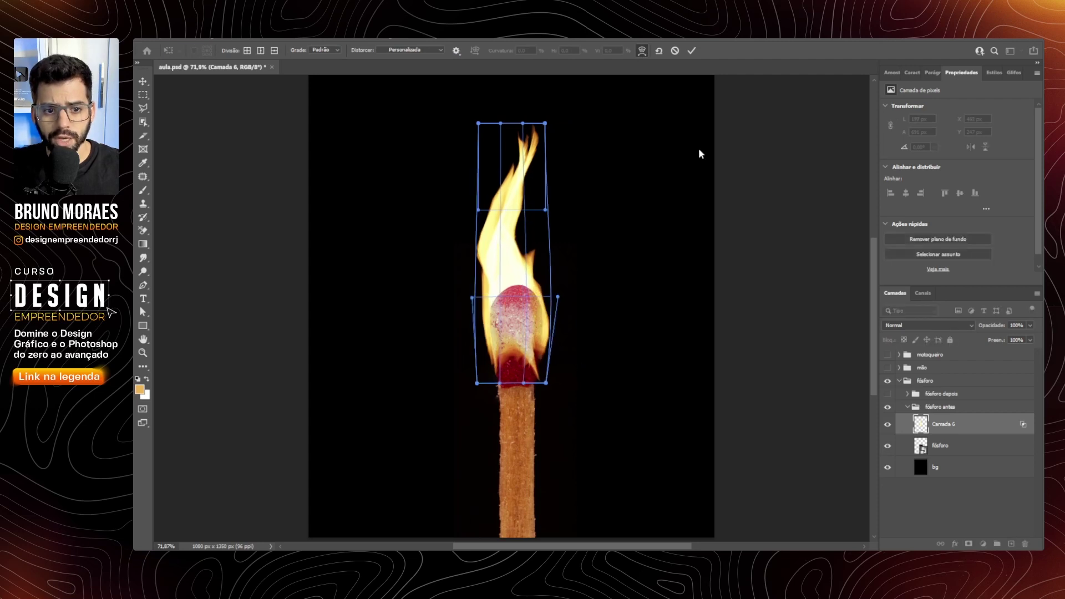
click(692, 51)
click(968, 447)
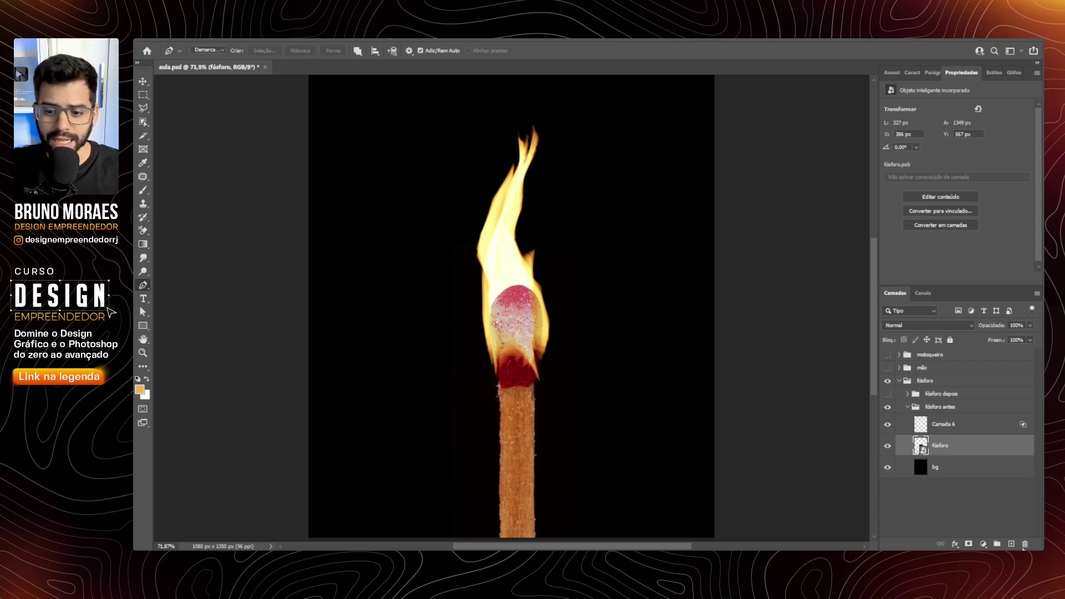
Step: Add a fully desaturating Hue/Saturation and a shadow-darkening Levels adjustment above the match
click(982, 545)
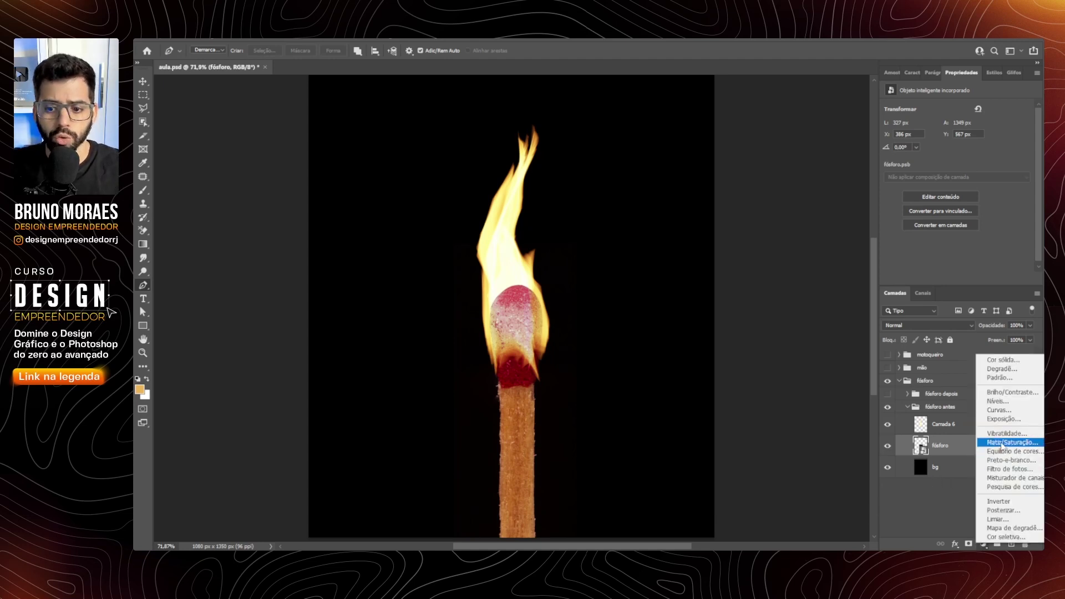
click(1003, 446)
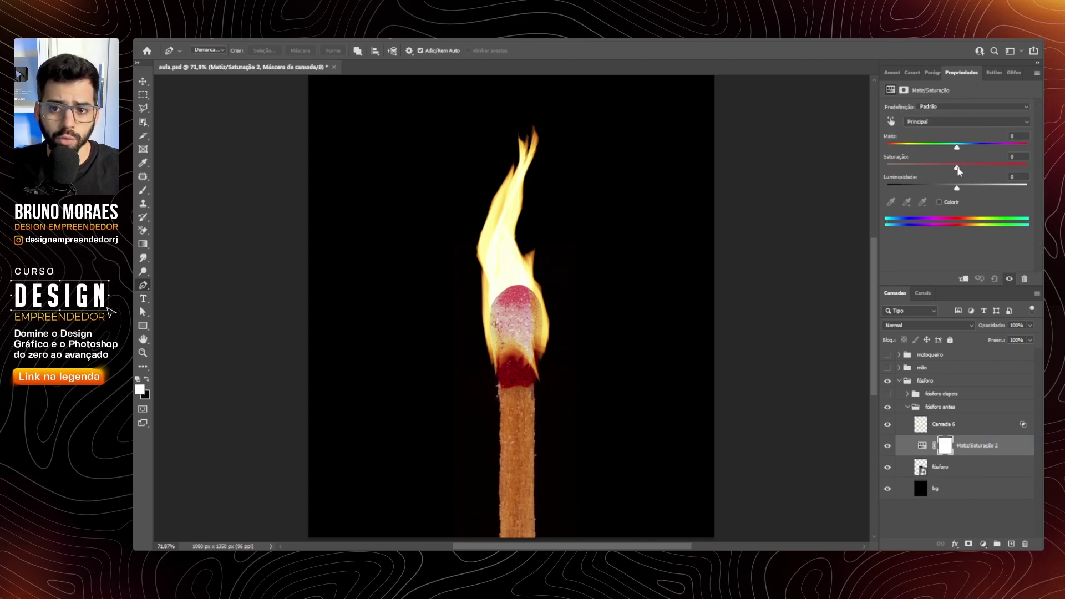
drag(958, 168, 887, 168)
click(983, 544)
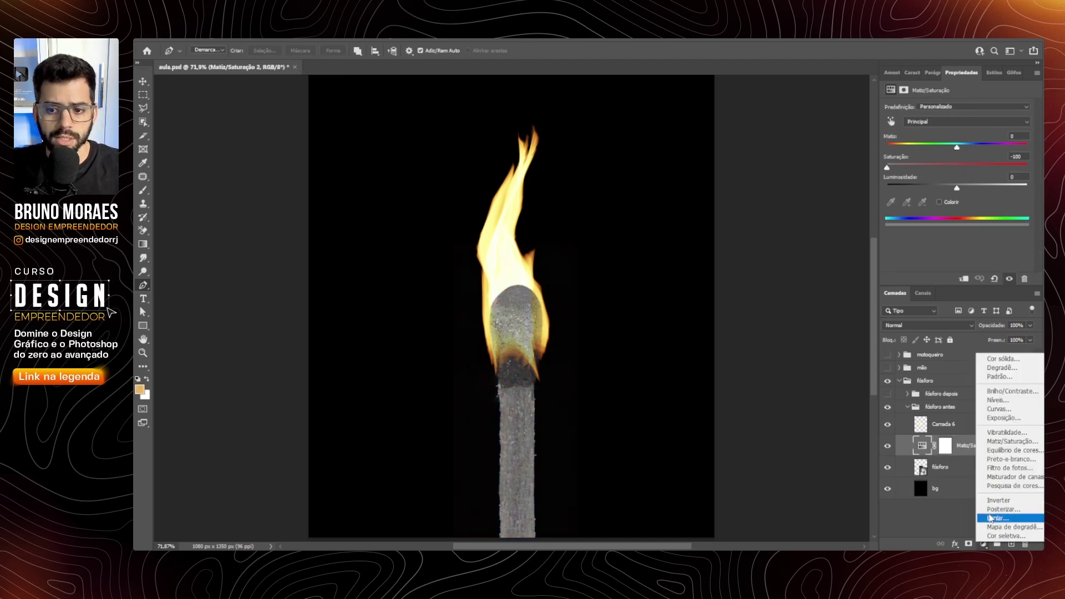
click(997, 401)
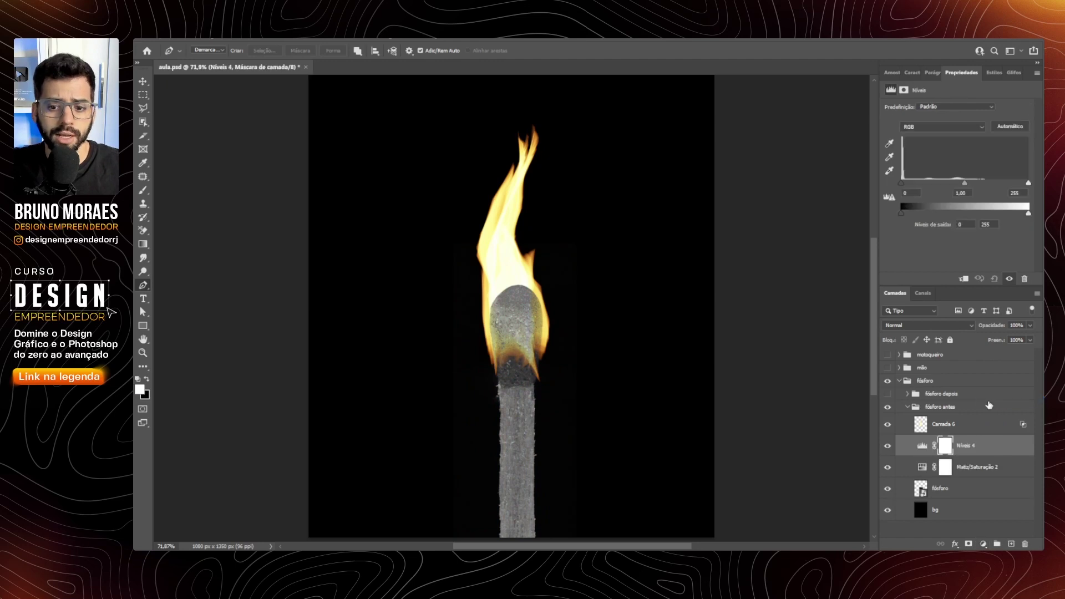
drag(901, 183, 924, 183)
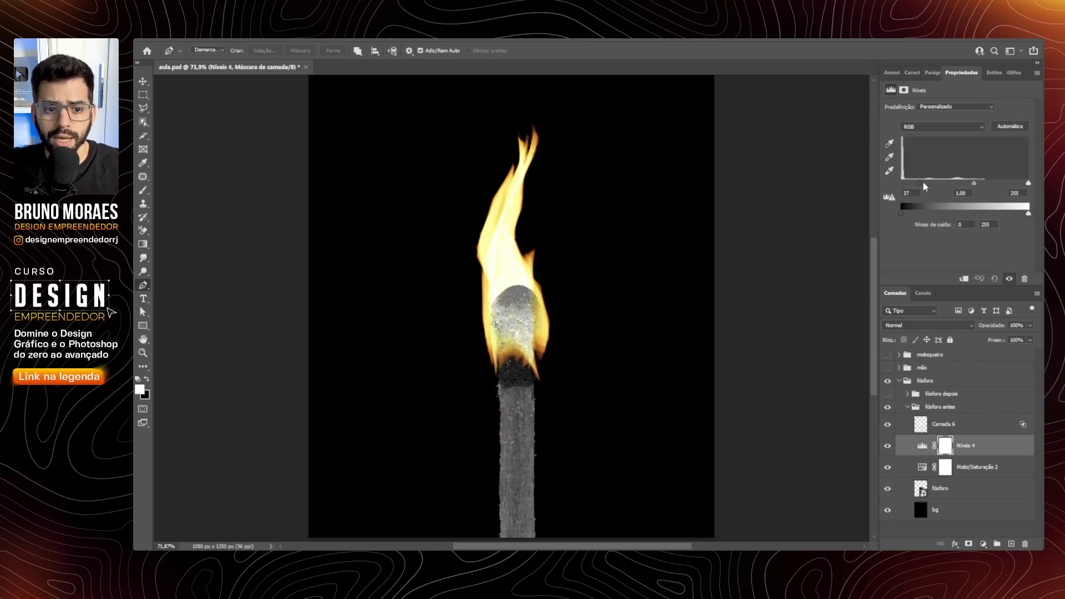
Step: Group both adjustment layers into a group named 'filtros'
shift+click(985, 467)
key(ctrl+g)
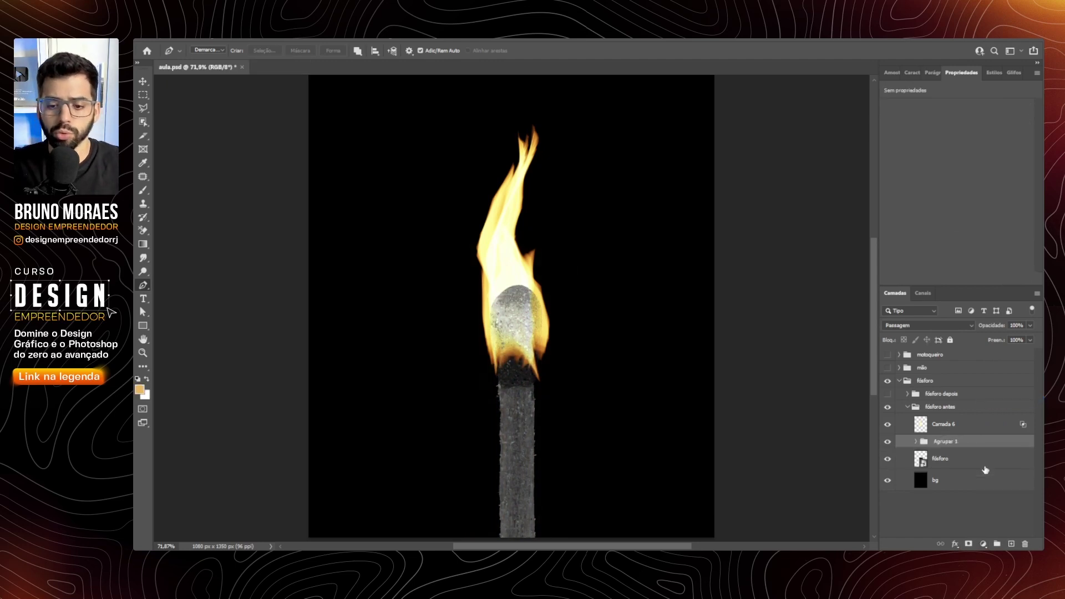
double_click(948, 442)
text(filtros)
key(Return)
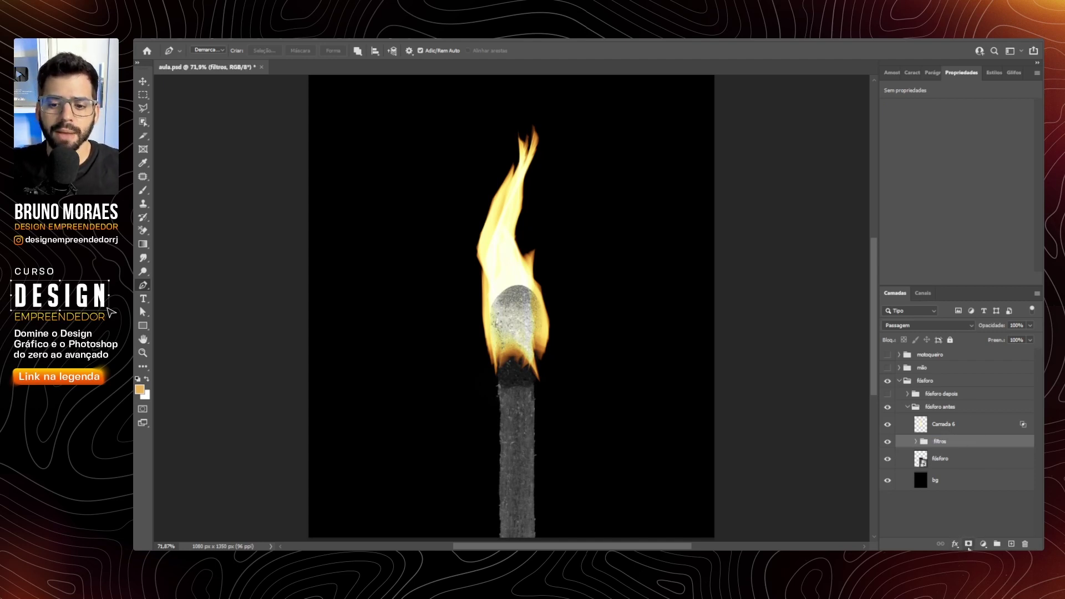
Step: Give 'filtros' a black mask and paint it in at 100% over the match head
alt+click(968, 544)
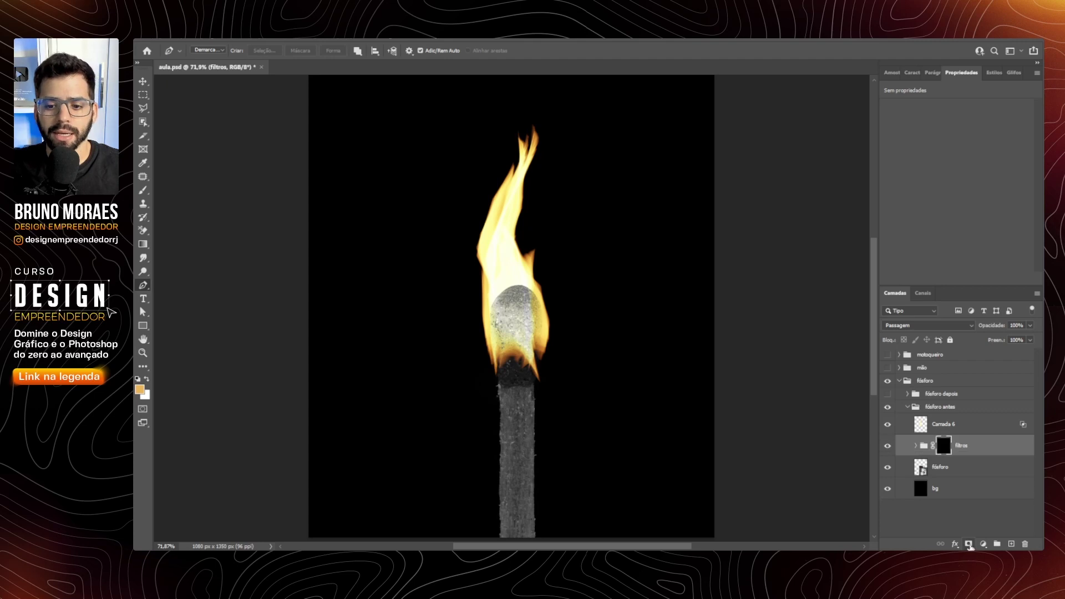
click(143, 191)
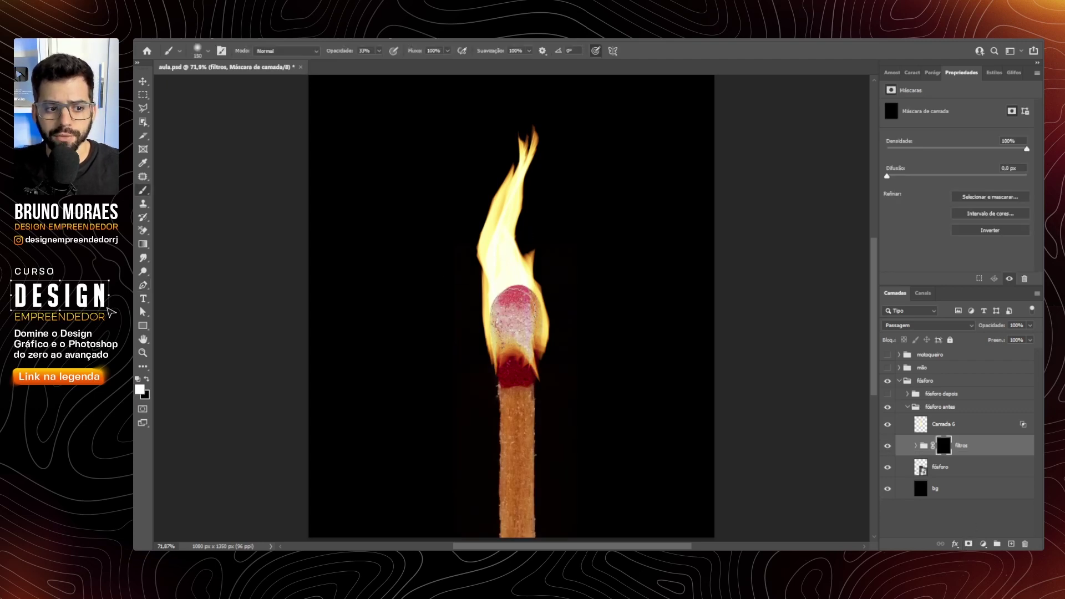
mouse_move(513, 311)
mouse_down()
mouse_move(519, 294)
mouse_move(516, 355)
mouse_up()
key(0)
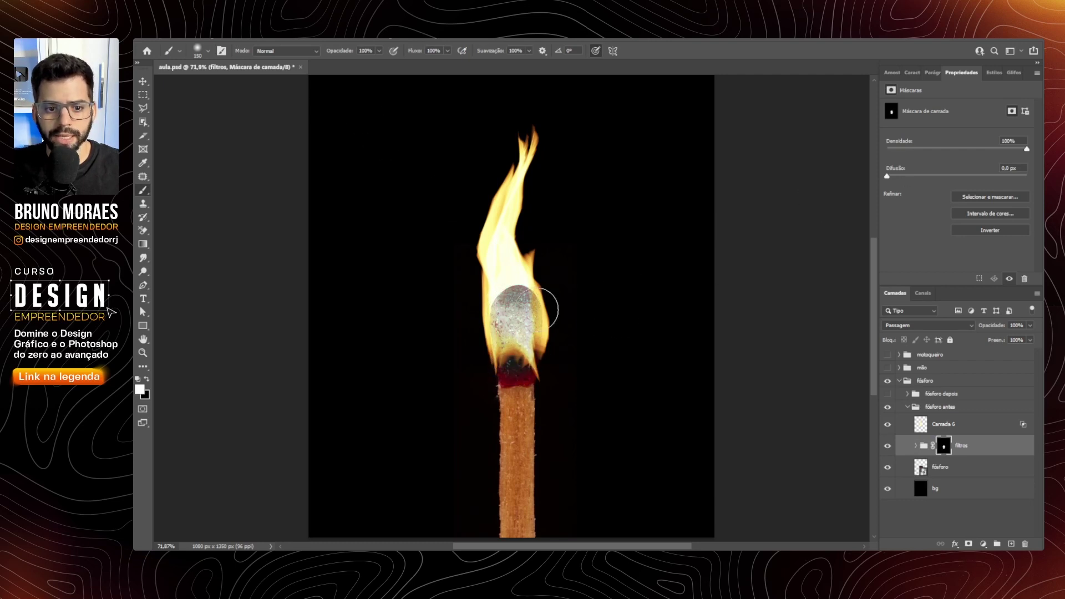
Step: Split the Blend If Underlying Layer slider on Camada 6 so the dark match head shows through the flame
click(991, 430)
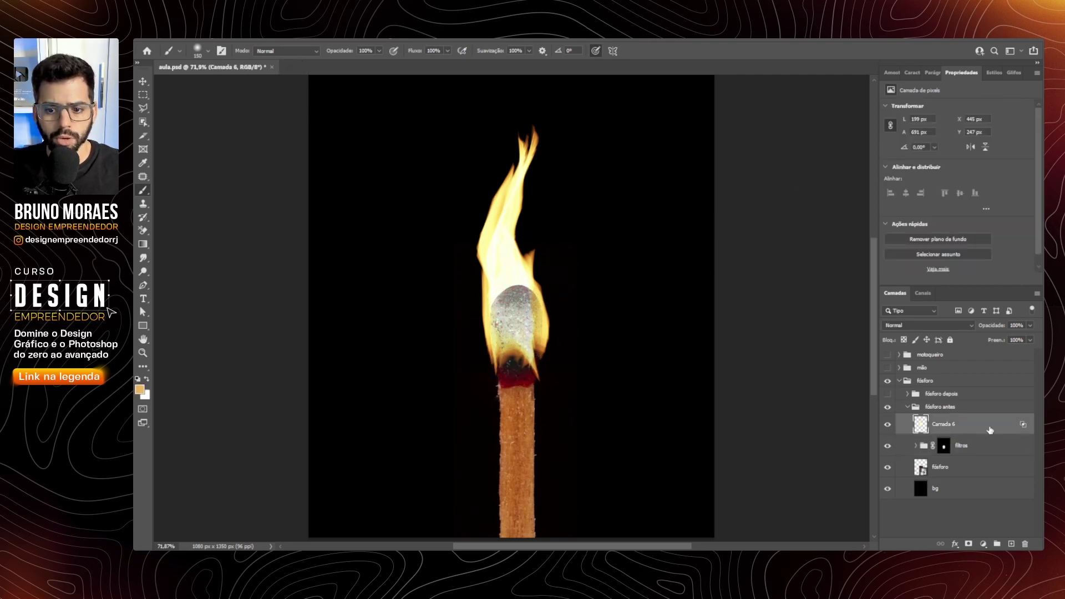
double_click(988, 430)
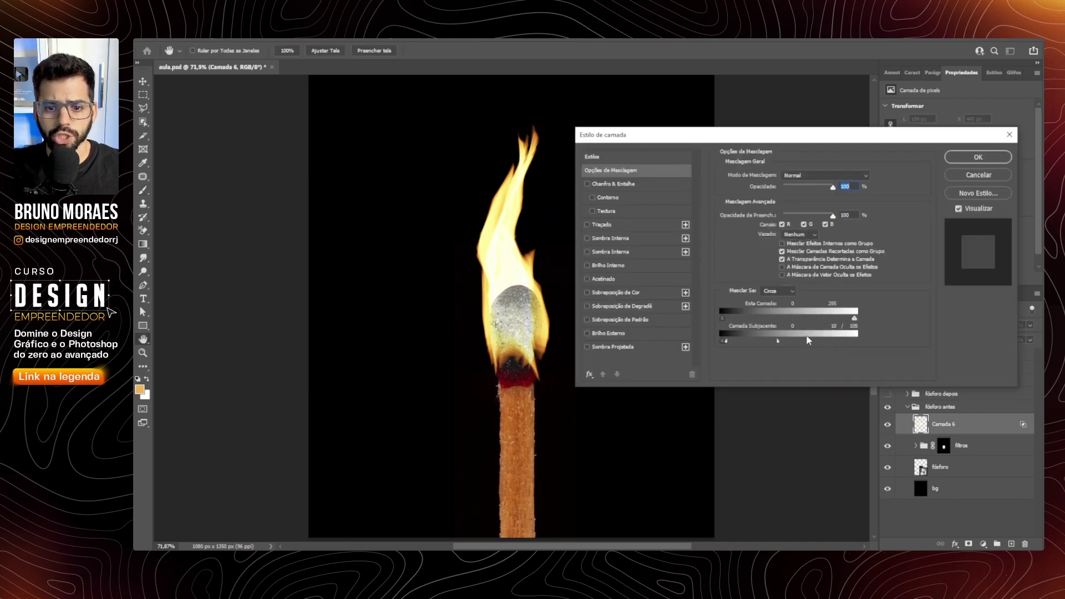
drag(778, 342, 745, 341)
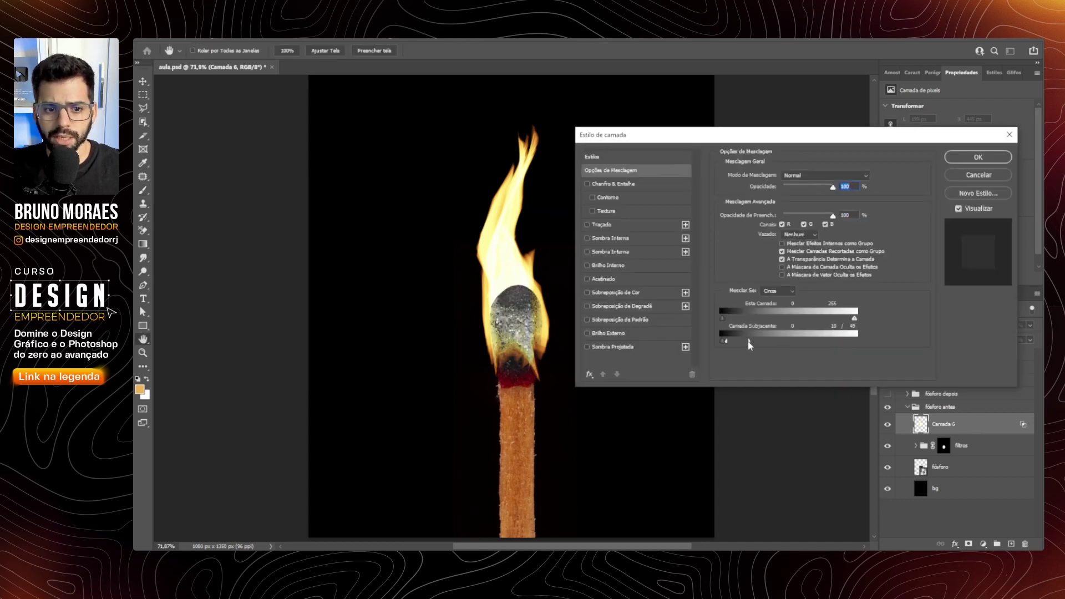
click(978, 157)
Step: Mask away part of the flame with a small black brush, then refine the Blend If split
key(b)
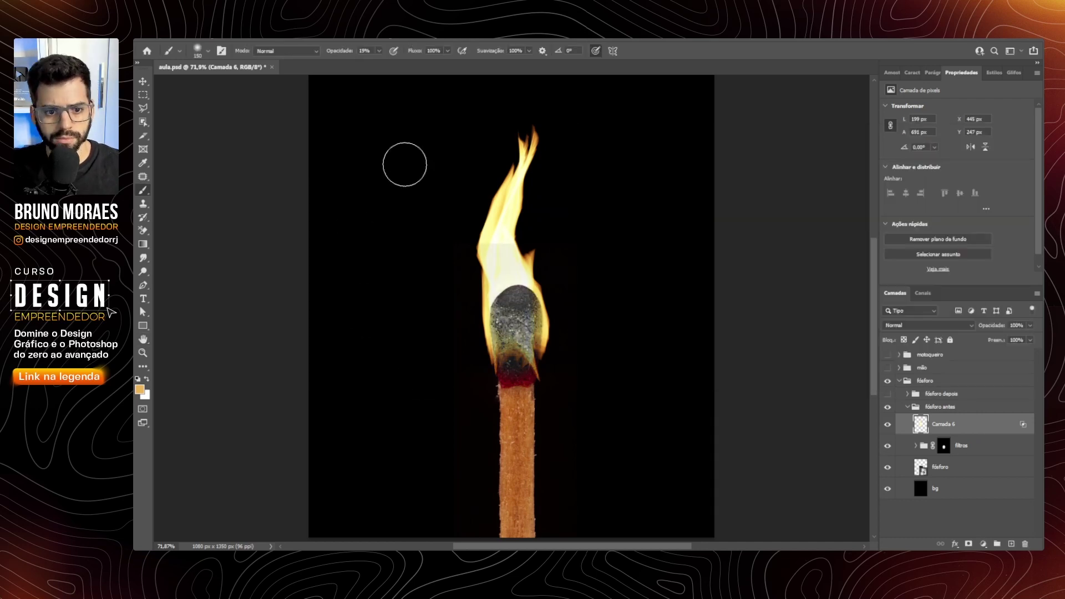
scroll(512, 283, up, 3)
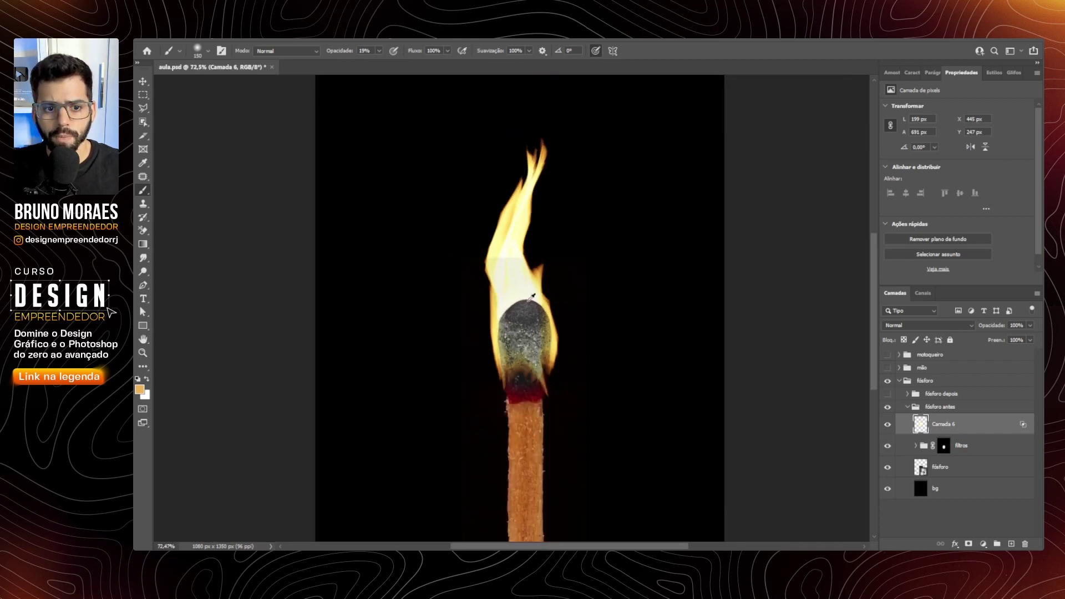
click(967, 546)
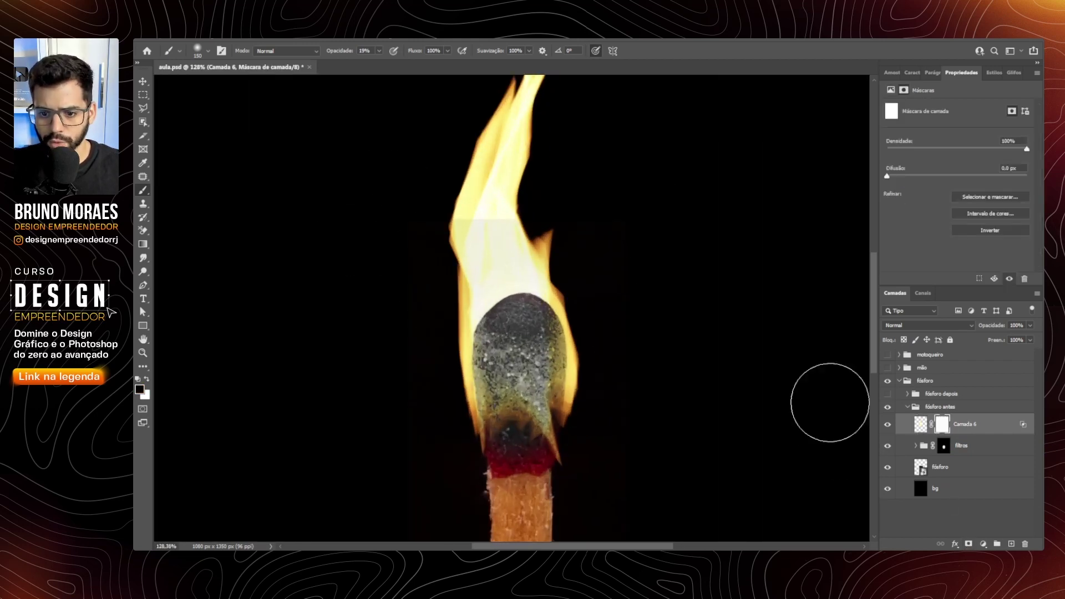
key(bracketleft)
key(bracketleft)
key(bracketleft)
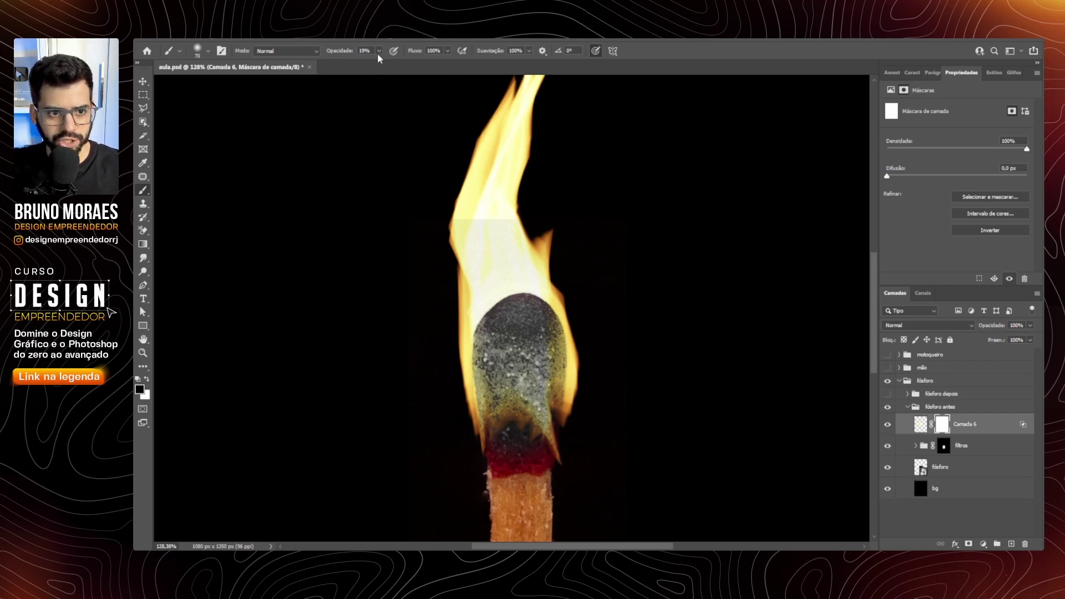
key(0)
drag(524, 214, 472, 212)
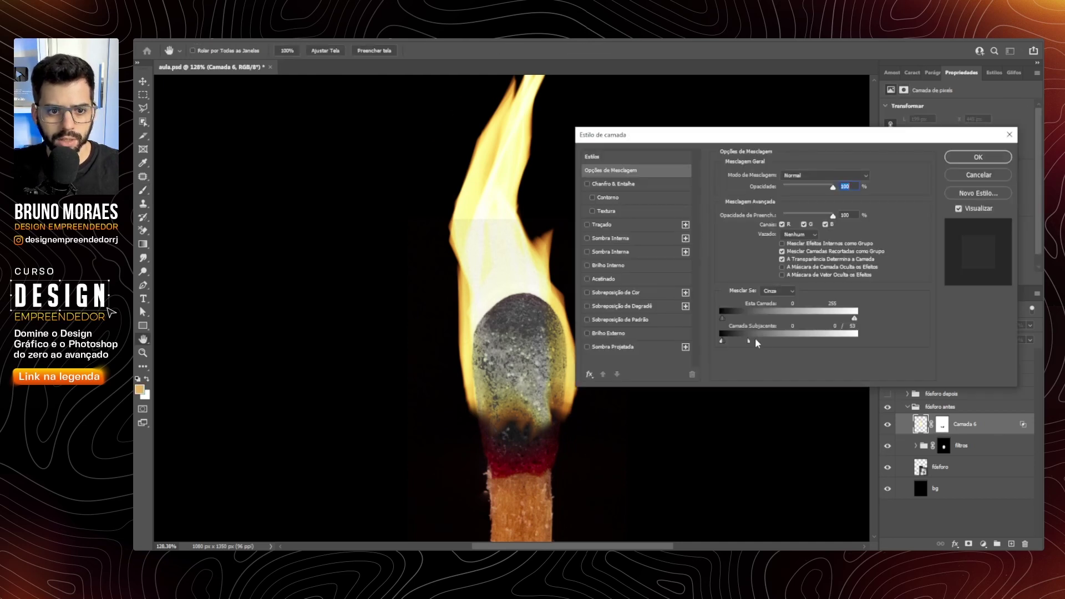
drag(754, 338, 752, 341)
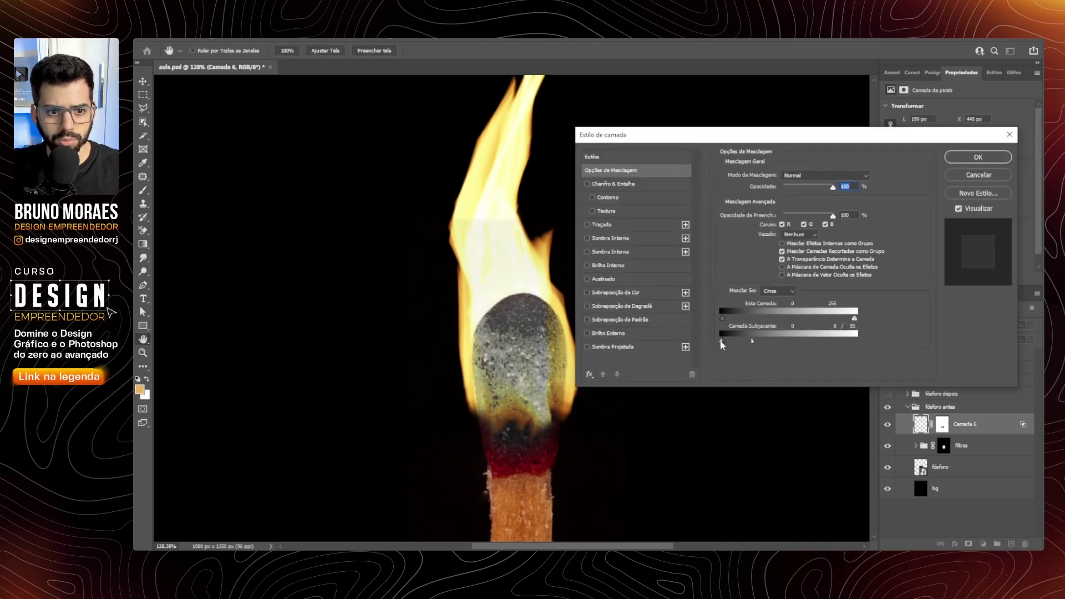
key(Return)
key(ctrl+0)
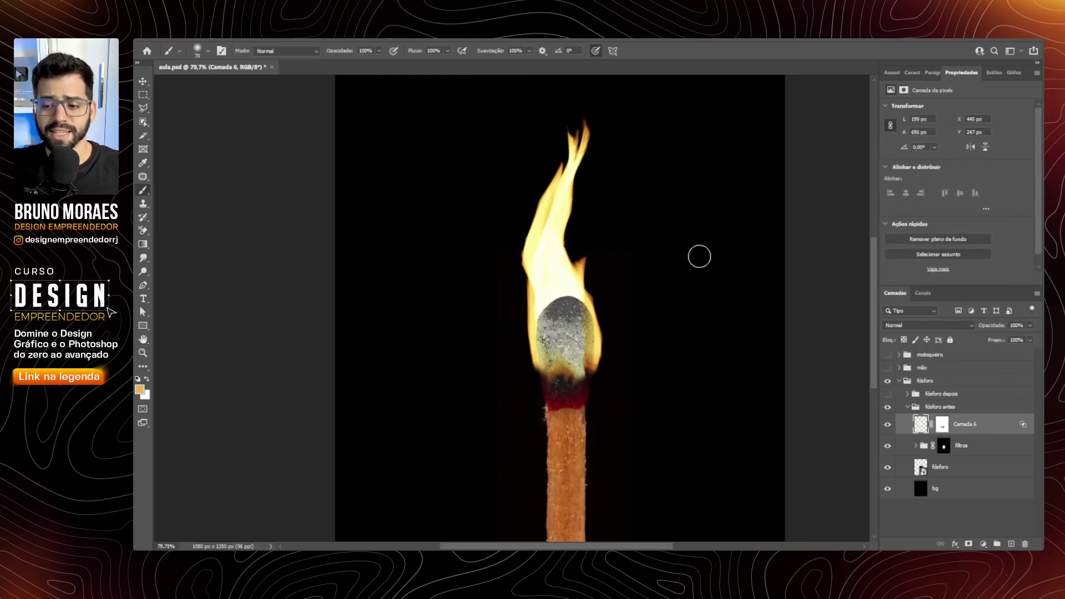
Step: Smudge the flame tip upward to stretch it
click(145, 260)
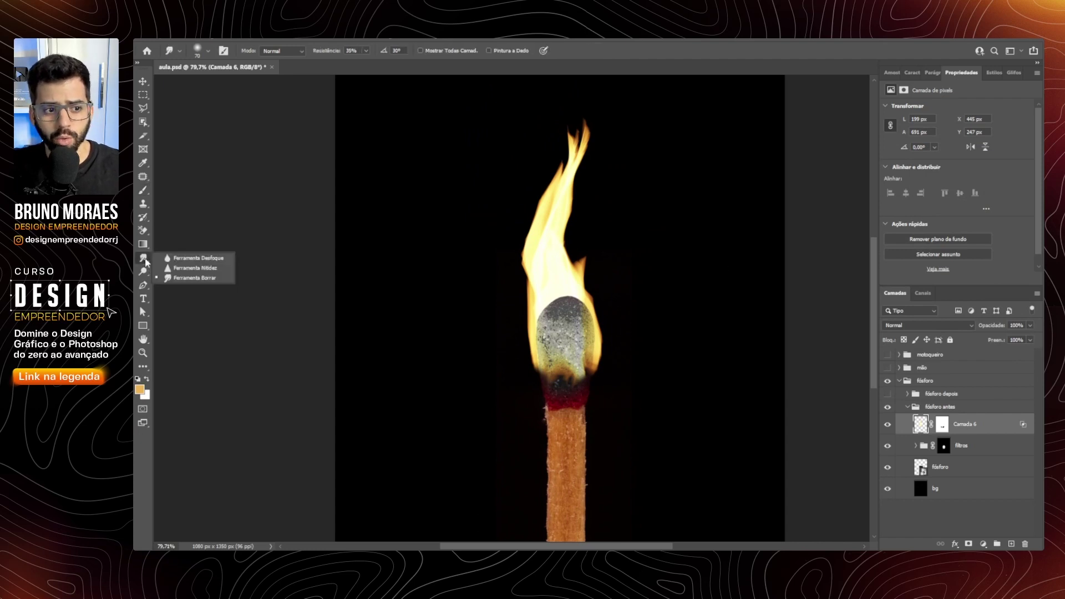
click(191, 277)
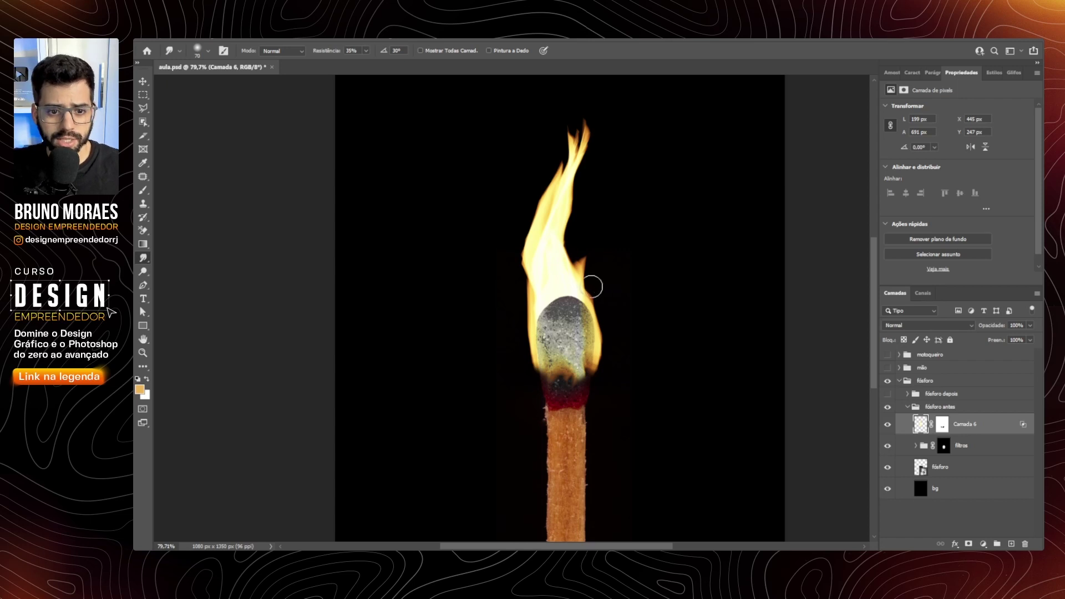
drag(593, 287, 560, 127)
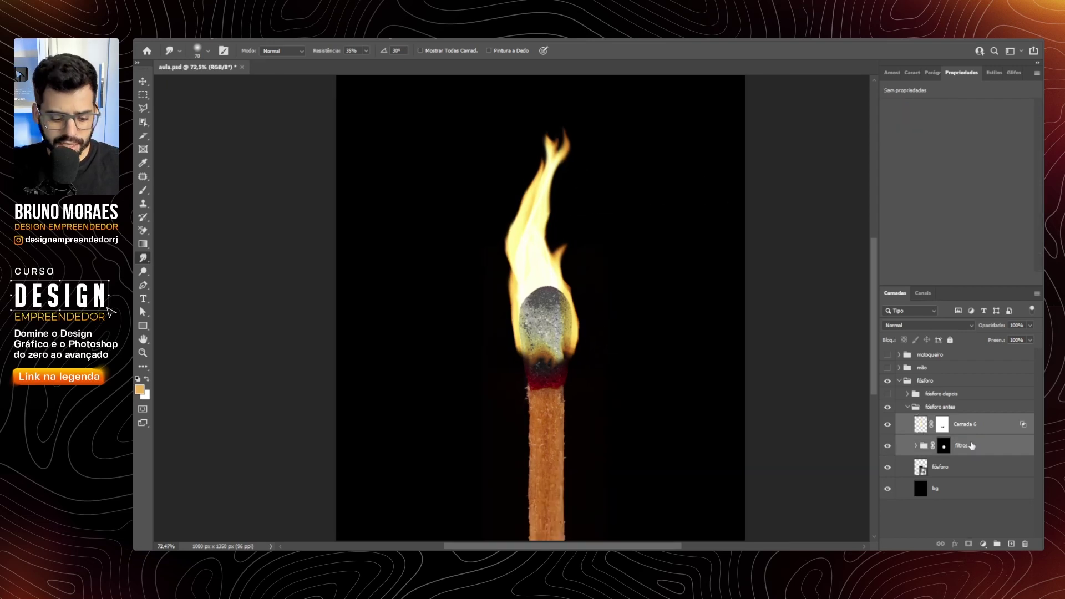
Step: Group Camada 6 with the filtros layers and toggle the group's visibility to compare
key(ctrl+g)
click(888, 420)
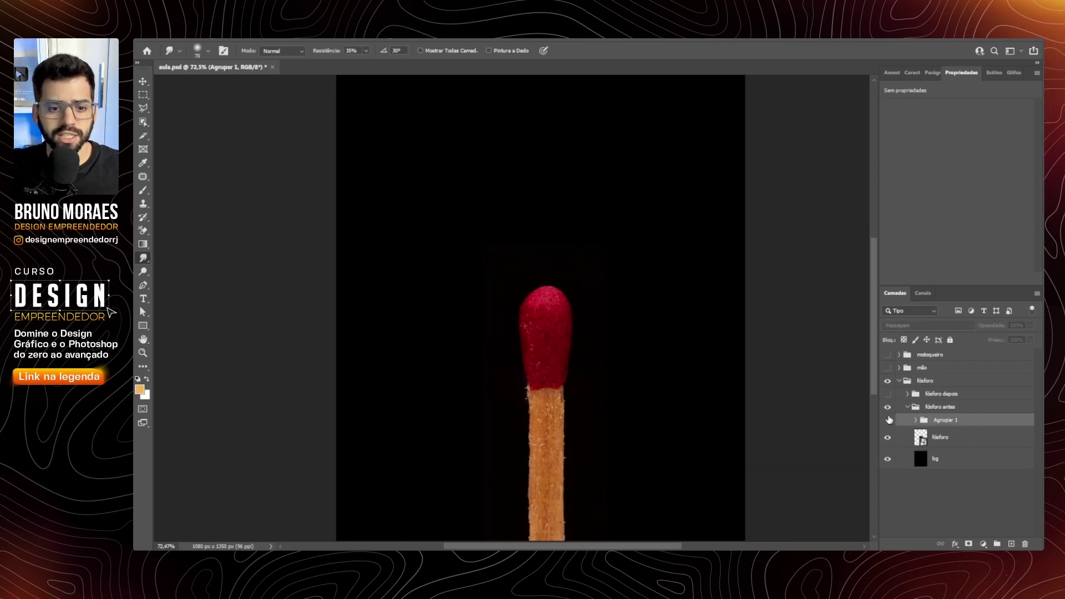
click(888, 421)
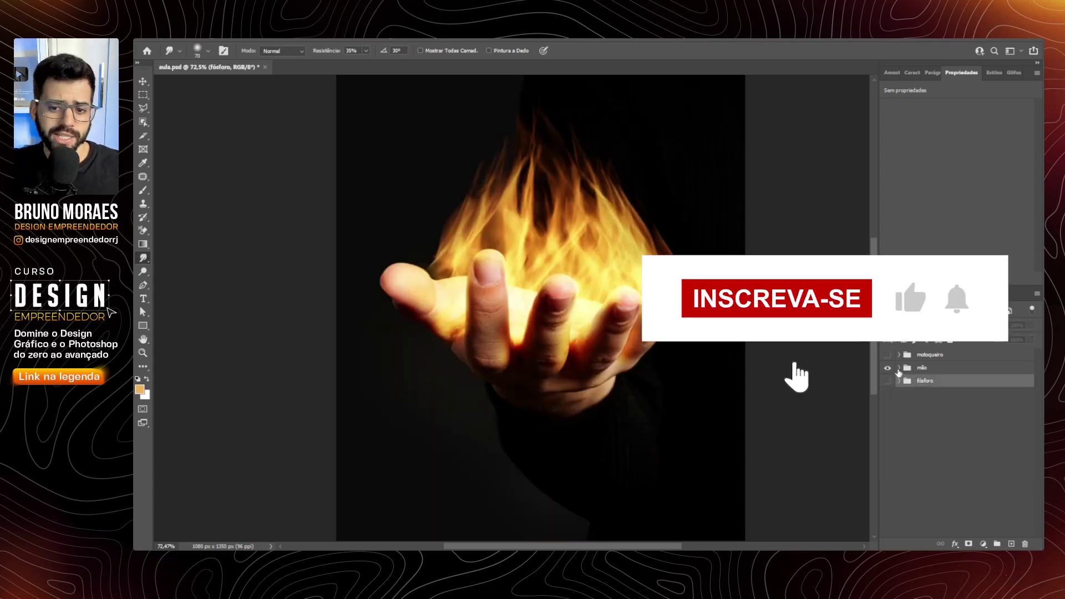
Step: Hide the finished hand fire and add a new empty layer above mao antes
click(900, 368)
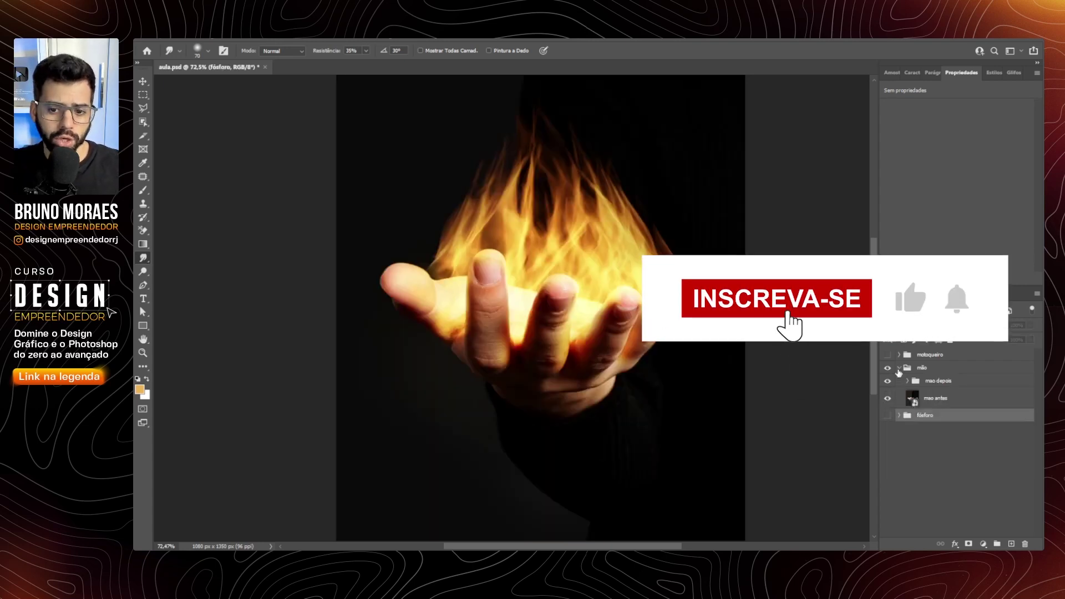
click(888, 381)
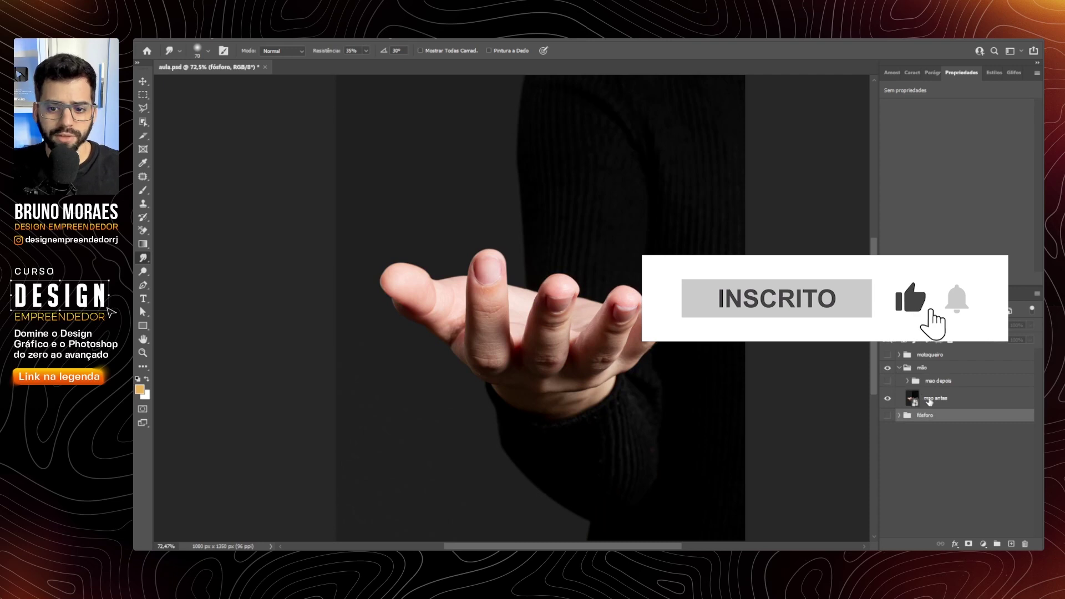
click(979, 462)
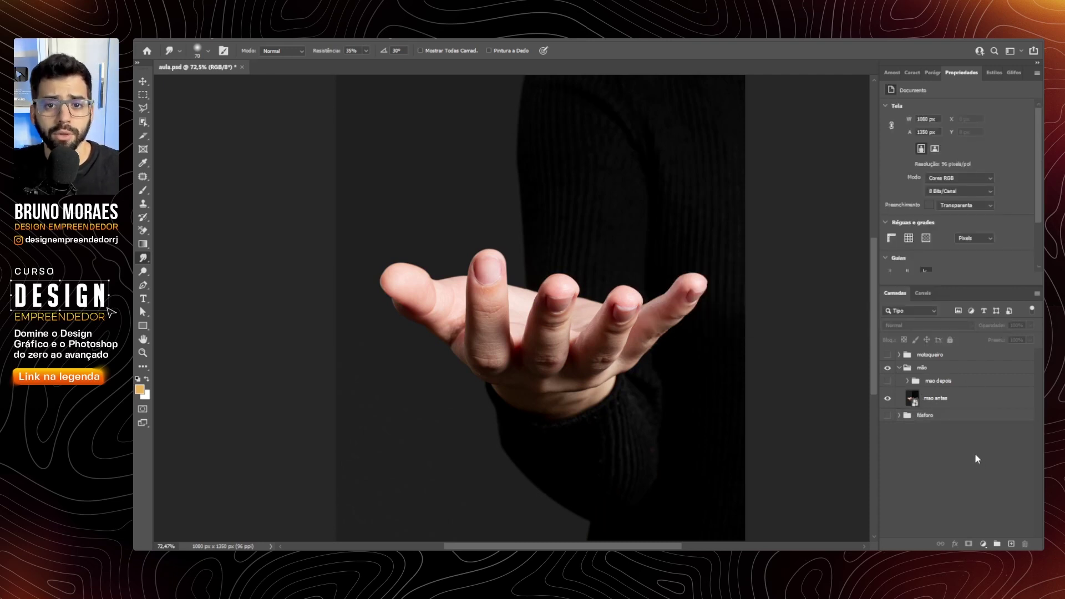
drag(937, 398, 1011, 544)
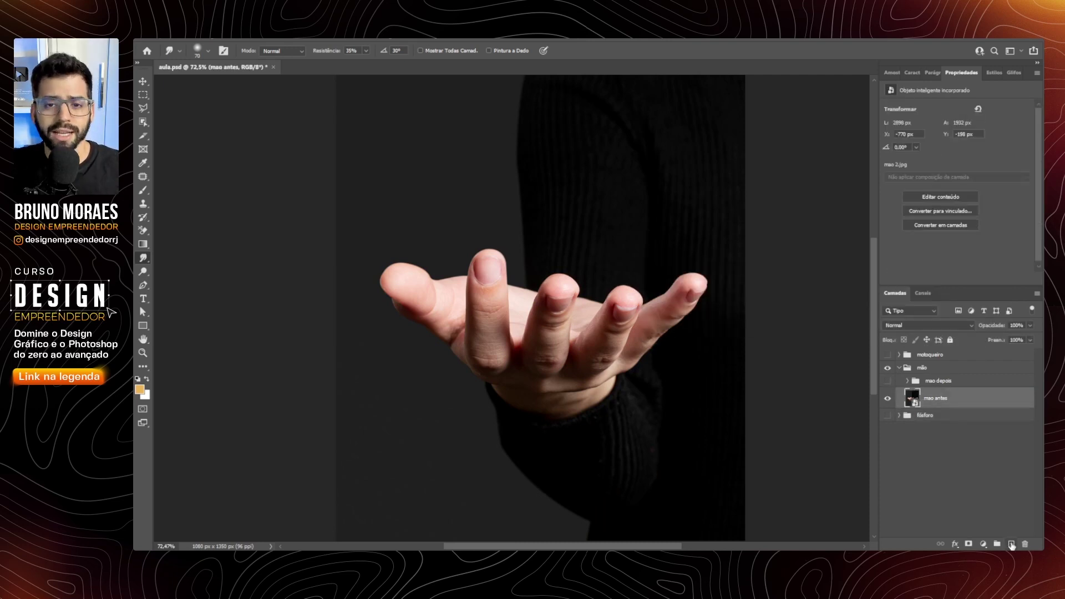
click(1011, 544)
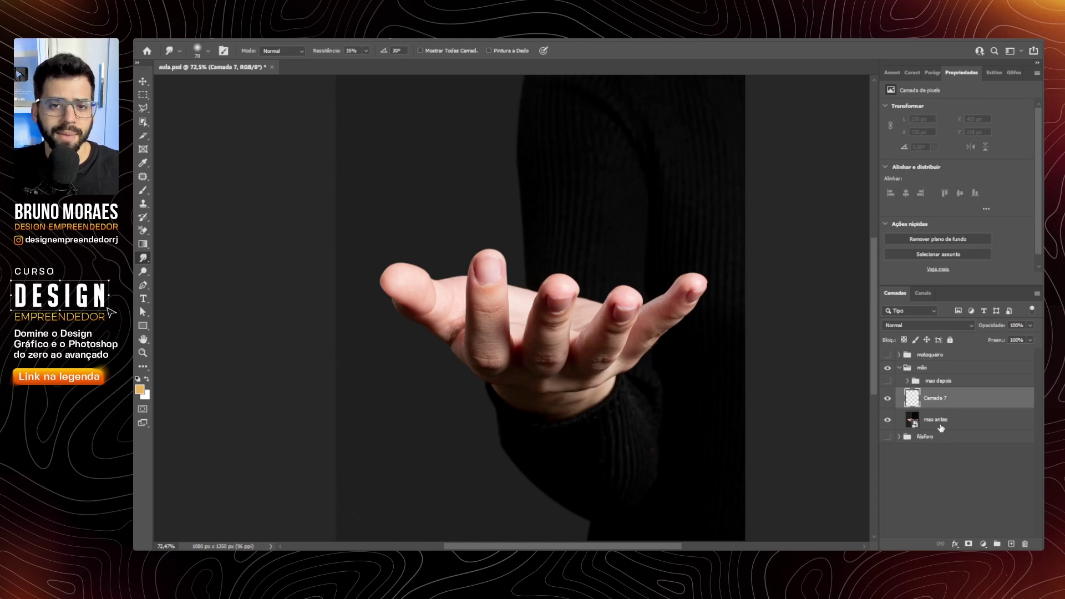
Step: Trace a curved Pen path across the fingers and bring up the Flame filter
key(p)
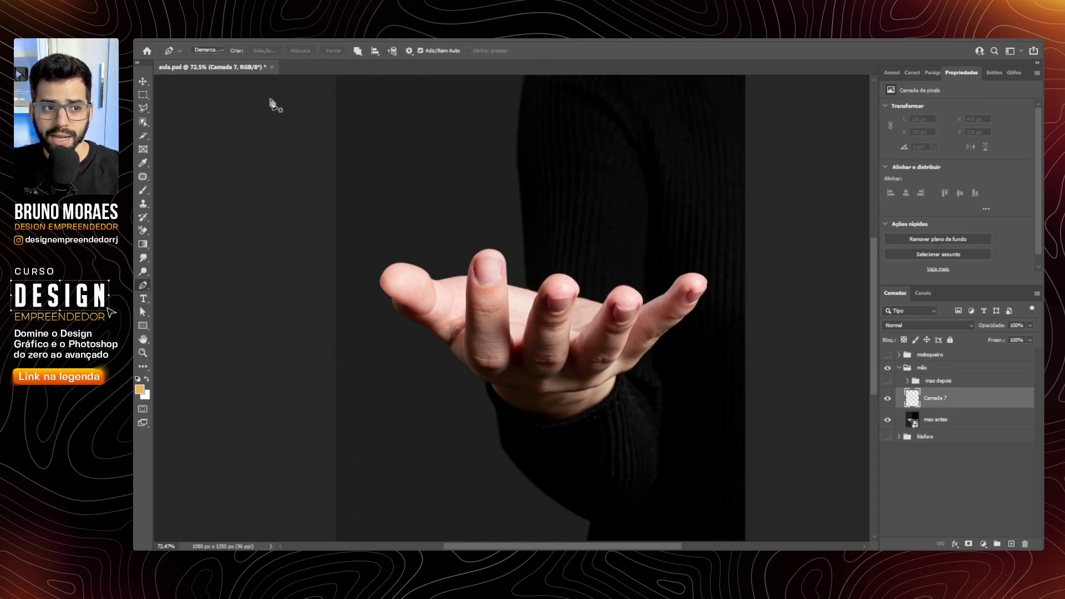
click(208, 50)
click(214, 68)
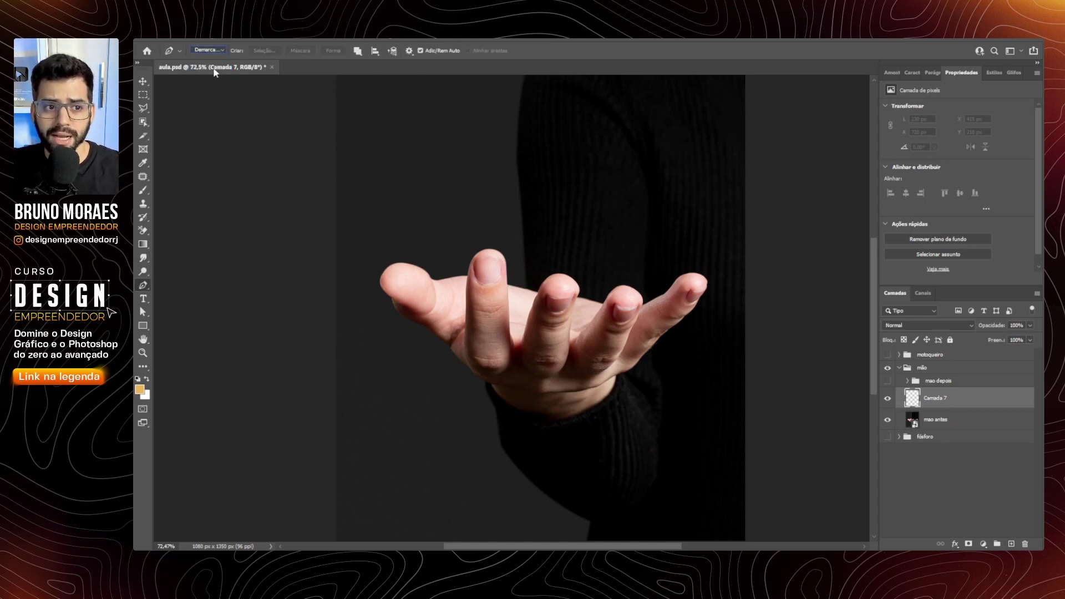
click(448, 285)
drag(537, 316, 558, 316)
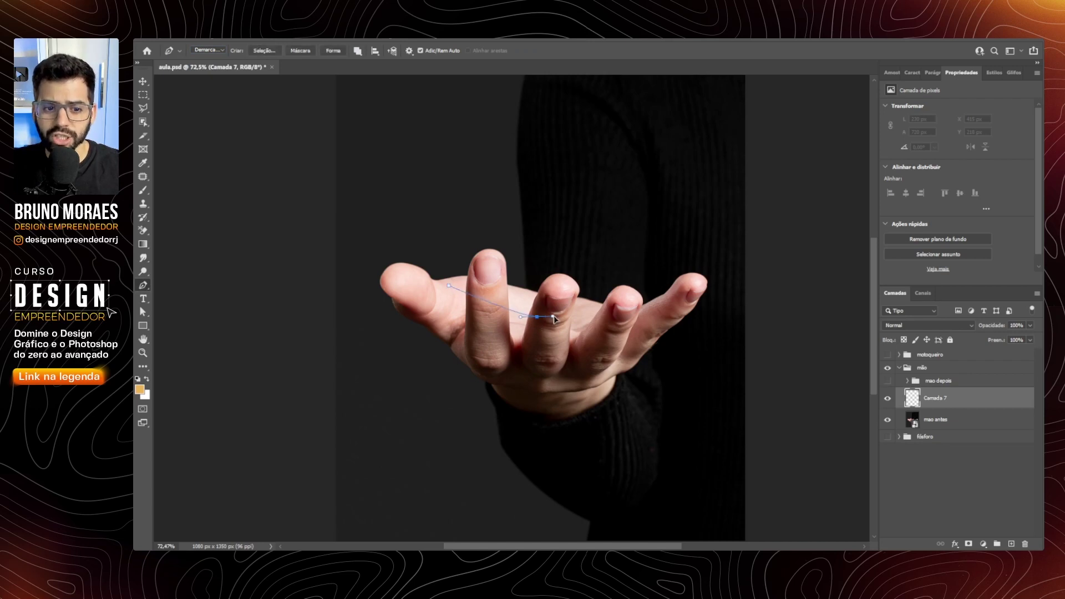
drag(630, 313, 656, 297)
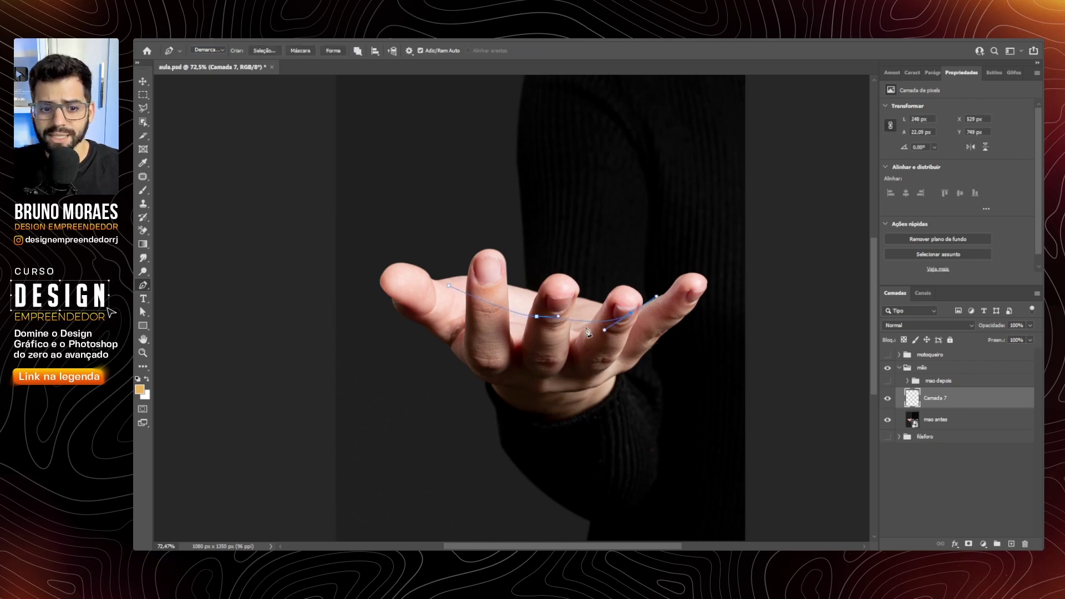
key(Return)
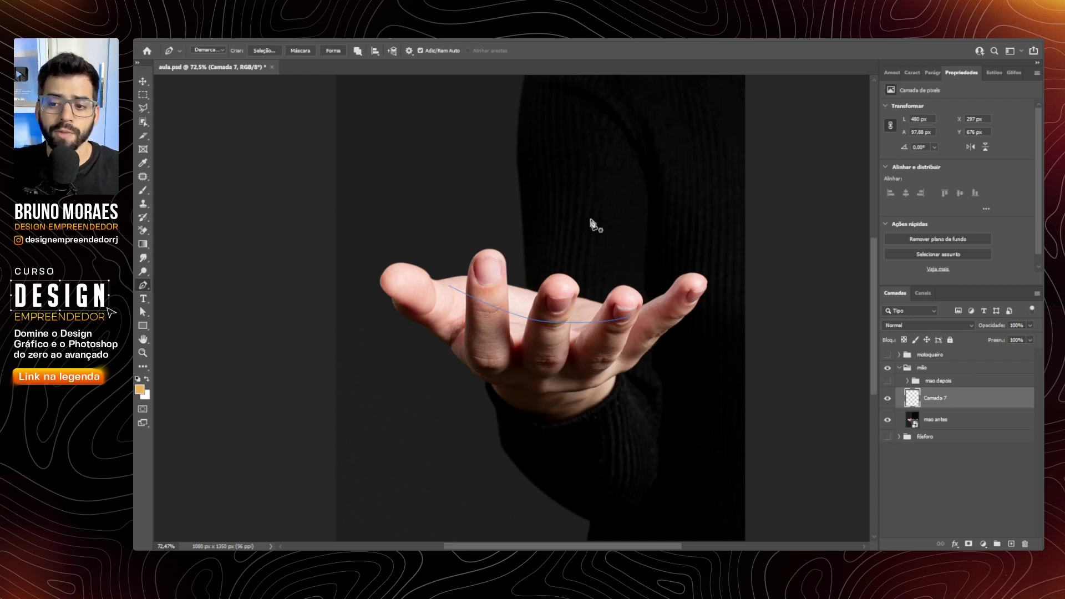
click(319, 33)
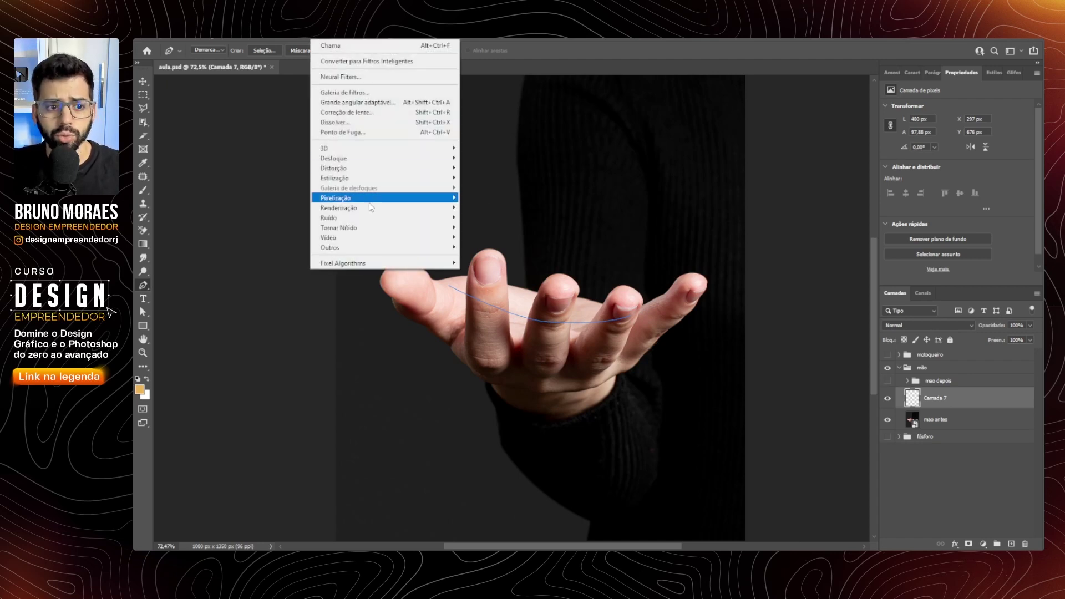
mouse_move(338, 207)
click(482, 210)
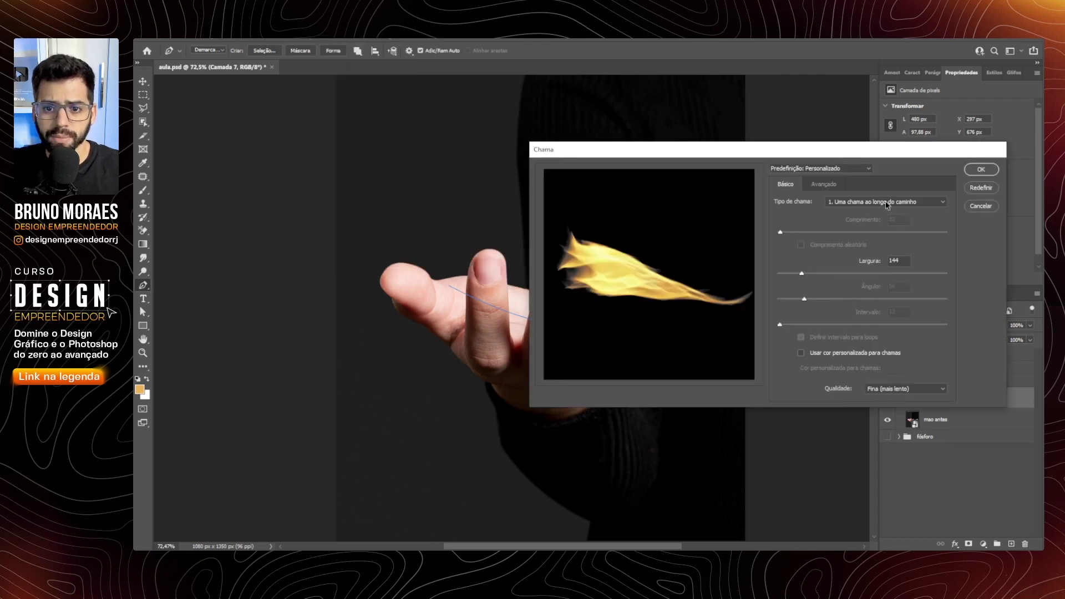
Step: Choose Multiple Flames One Direction at angle 90 and length 276, adjusting width and interval
click(887, 203)
click(874, 226)
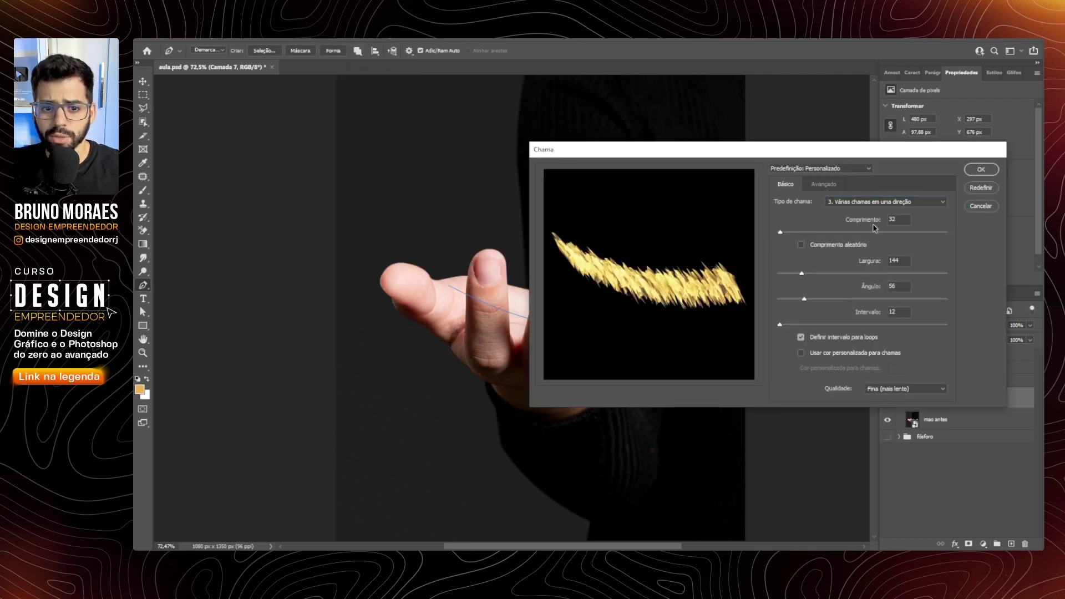
key(Tab)
text(90)
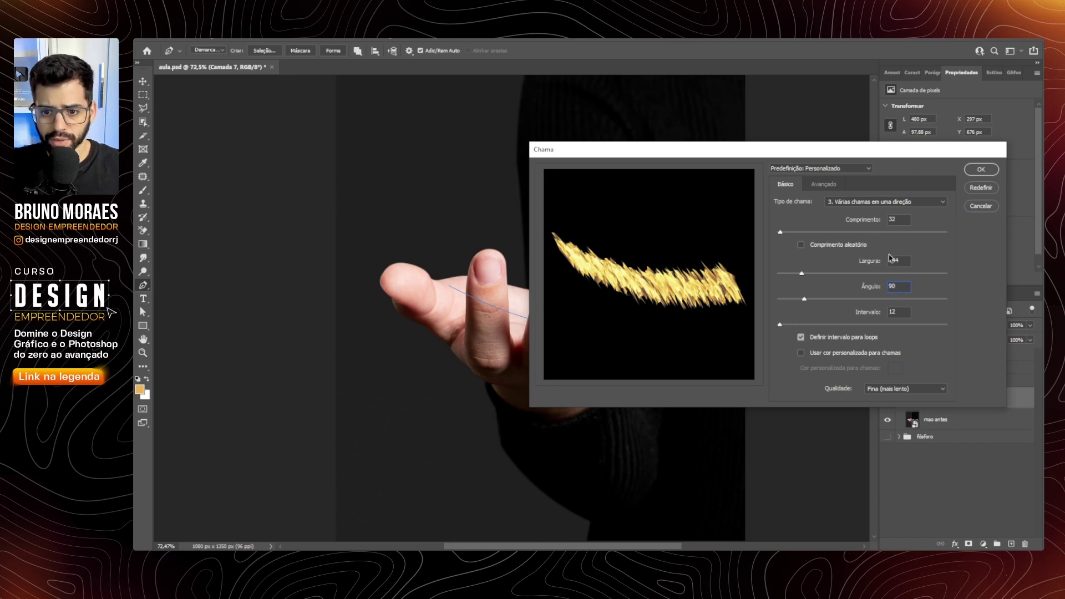
drag(780, 232, 800, 232)
drag(802, 273, 795, 273)
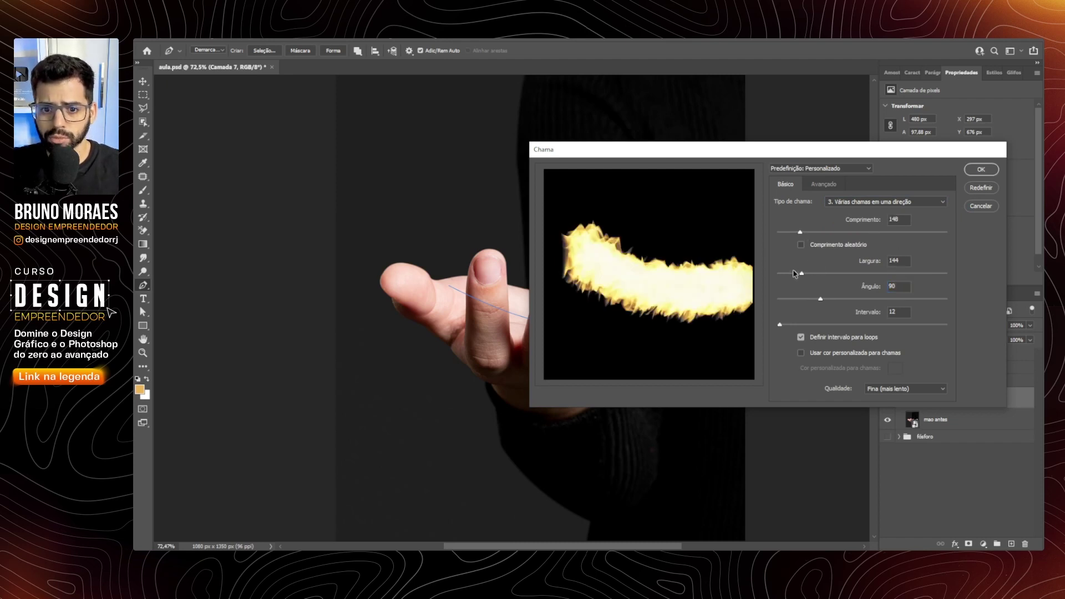
drag(780, 325, 799, 325)
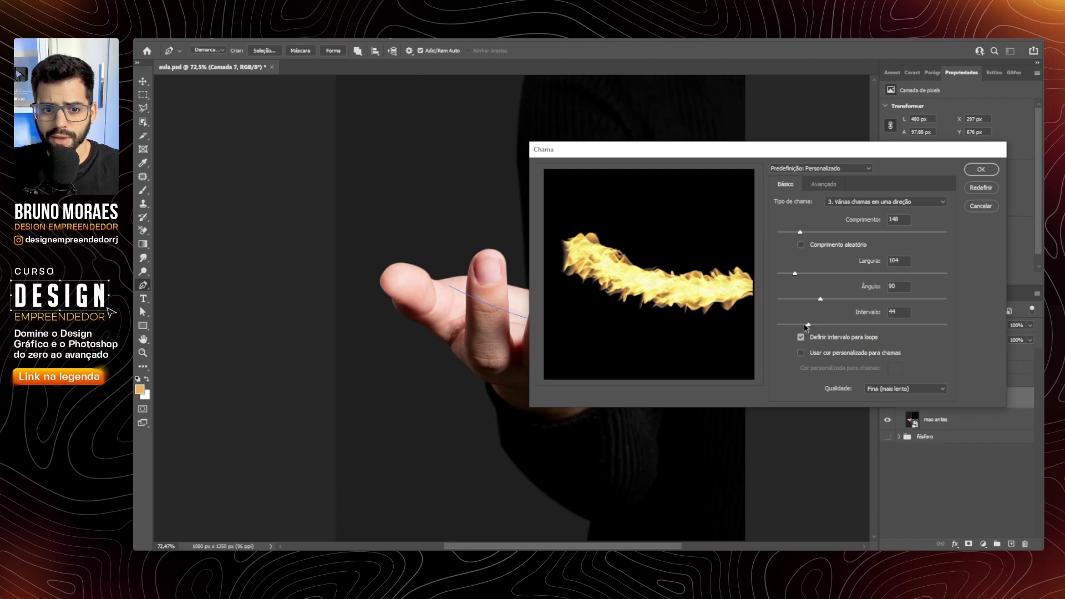
text(276)
key(Tab)
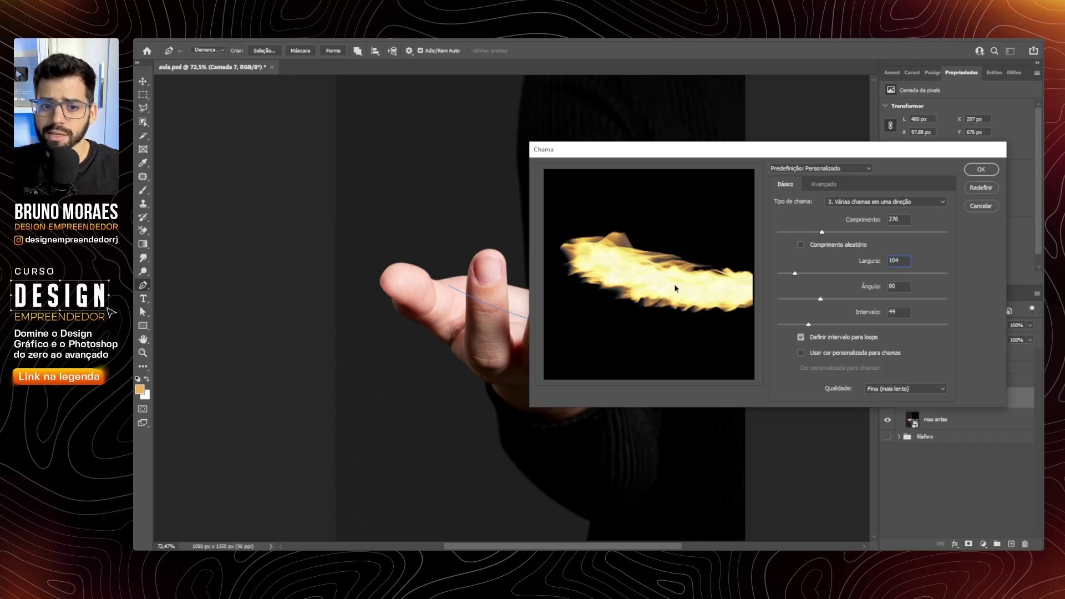
Step: Set the flame angle to 0 and retune length, width 175 and interval 58
key(Tab)
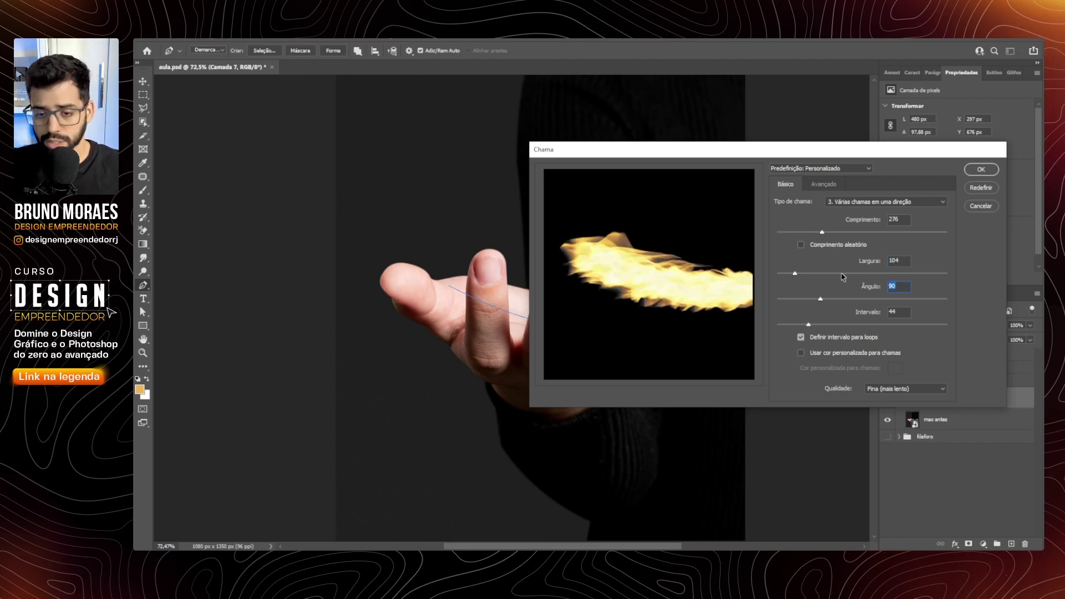
text(0)
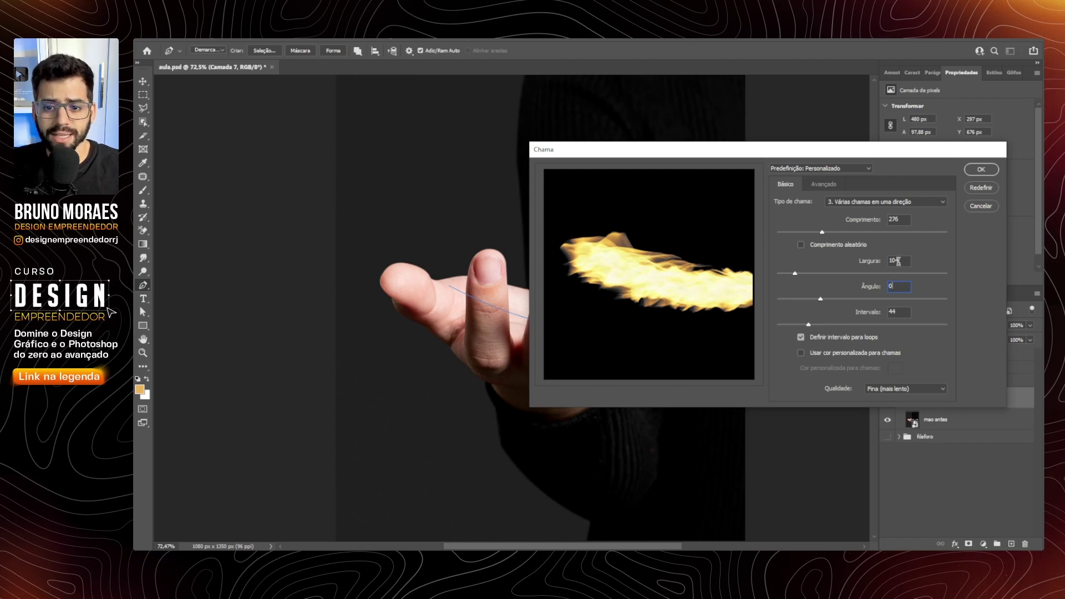
click(898, 261)
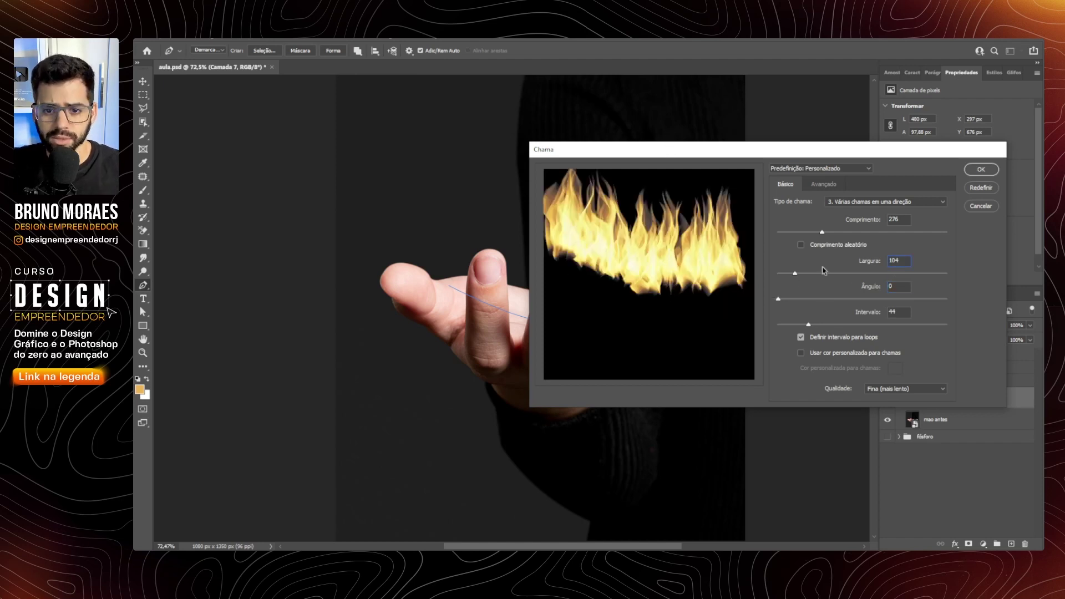
drag(822, 232, 841, 232)
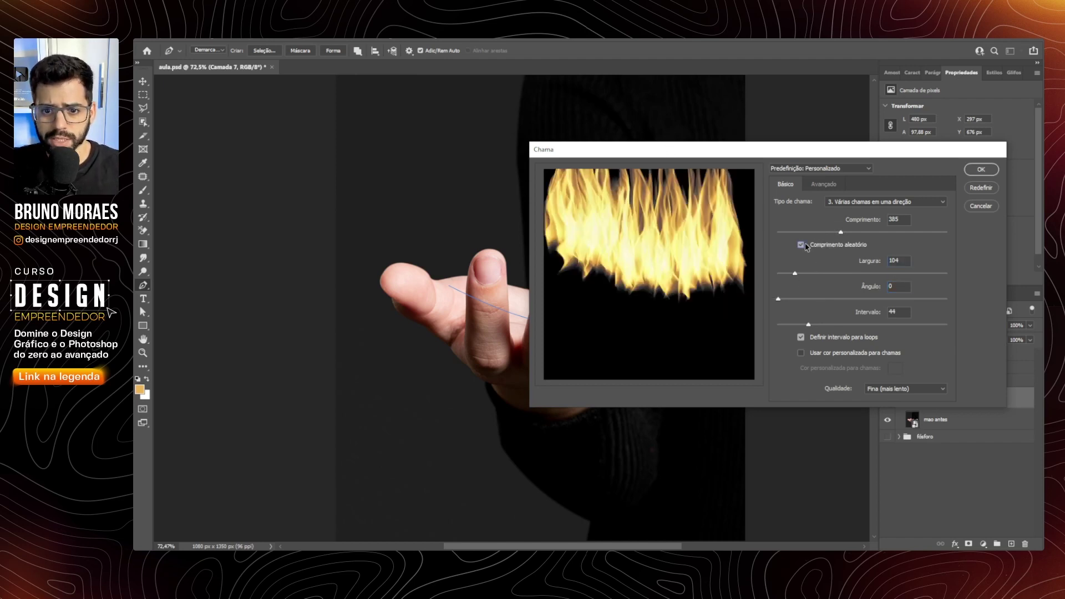
drag(858, 234, 846, 232)
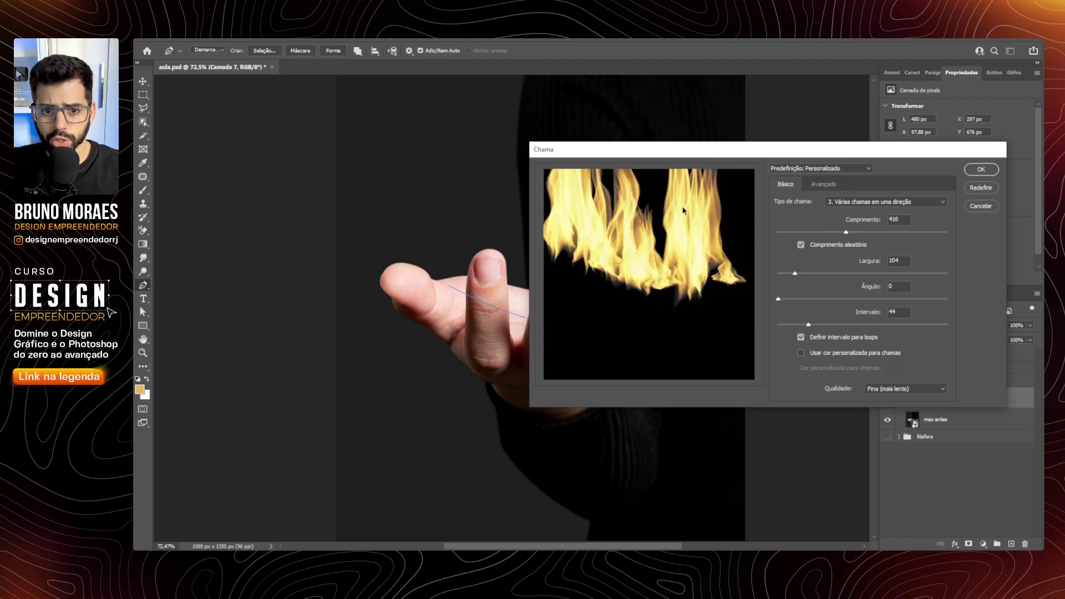
drag(795, 273, 807, 273)
drag(809, 325, 817, 328)
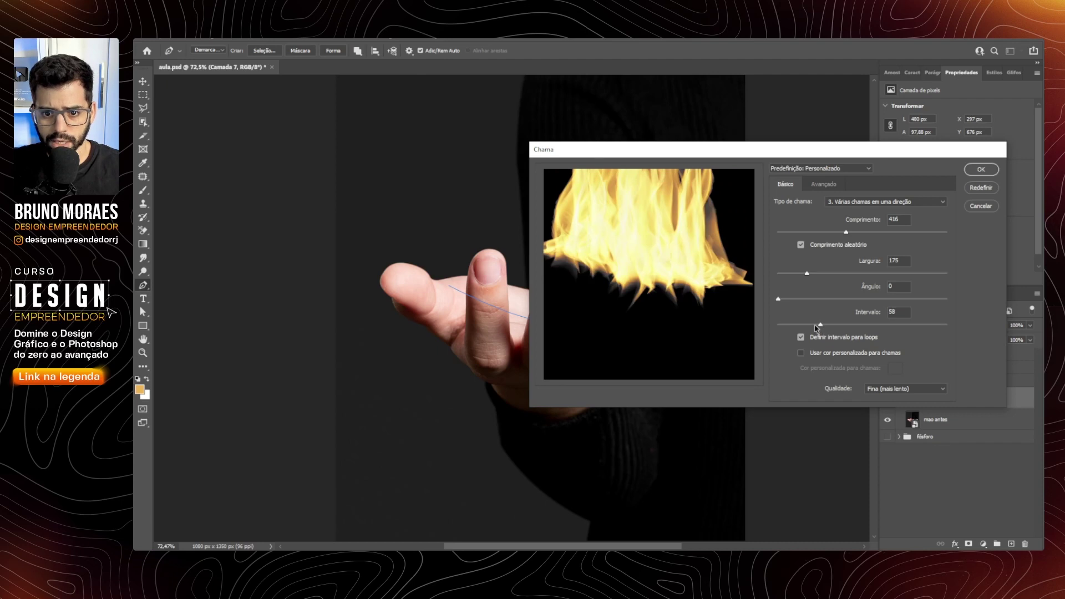
Step: Raise turbulence and flame lines, lower base alignment, choose Violent style, increase arrangement, and render
click(823, 183)
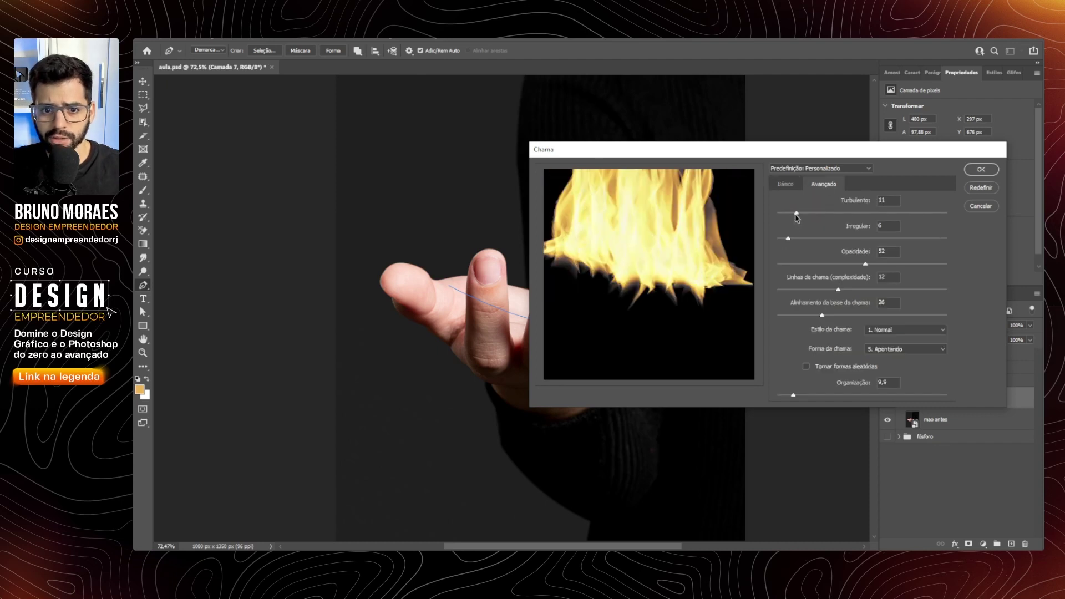
drag(809, 218, 835, 217)
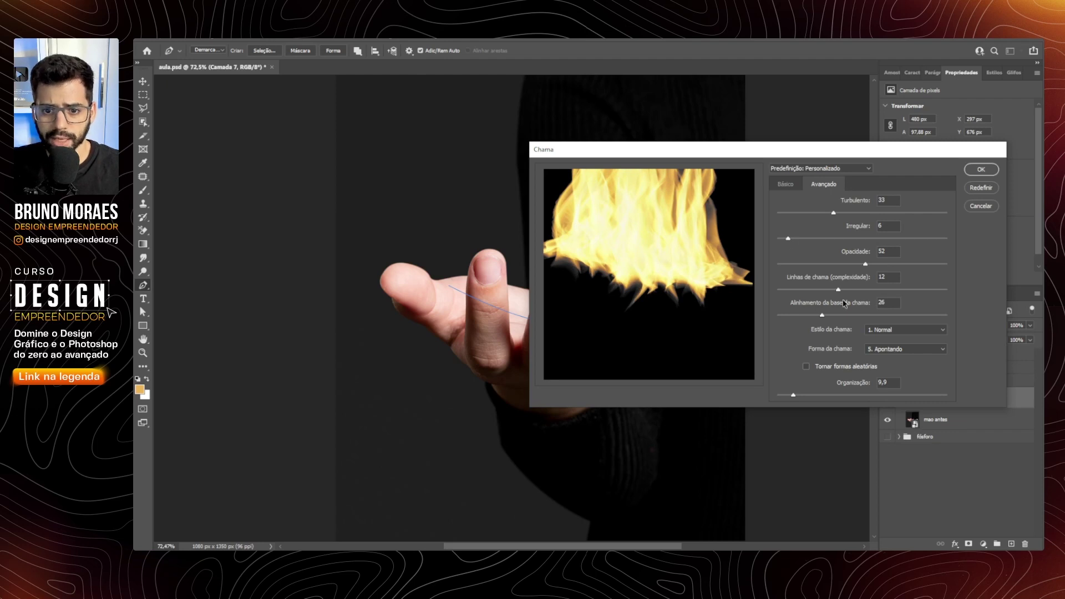
mouse_move(838, 289)
mouse_down()
mouse_move(856, 289)
mouse_move(792, 315)
mouse_up()
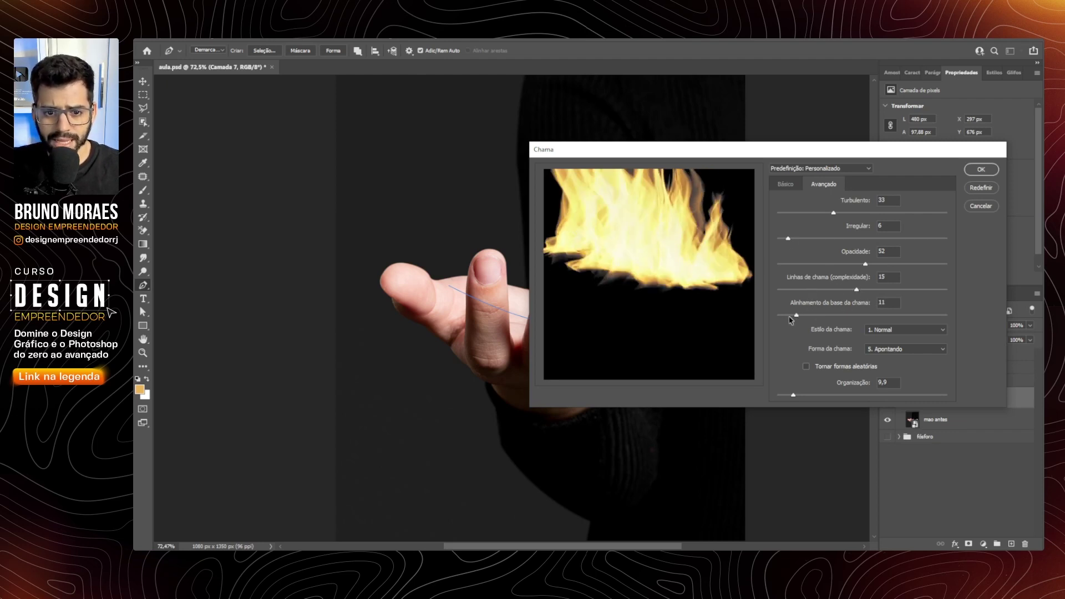
click(905, 329)
click(885, 350)
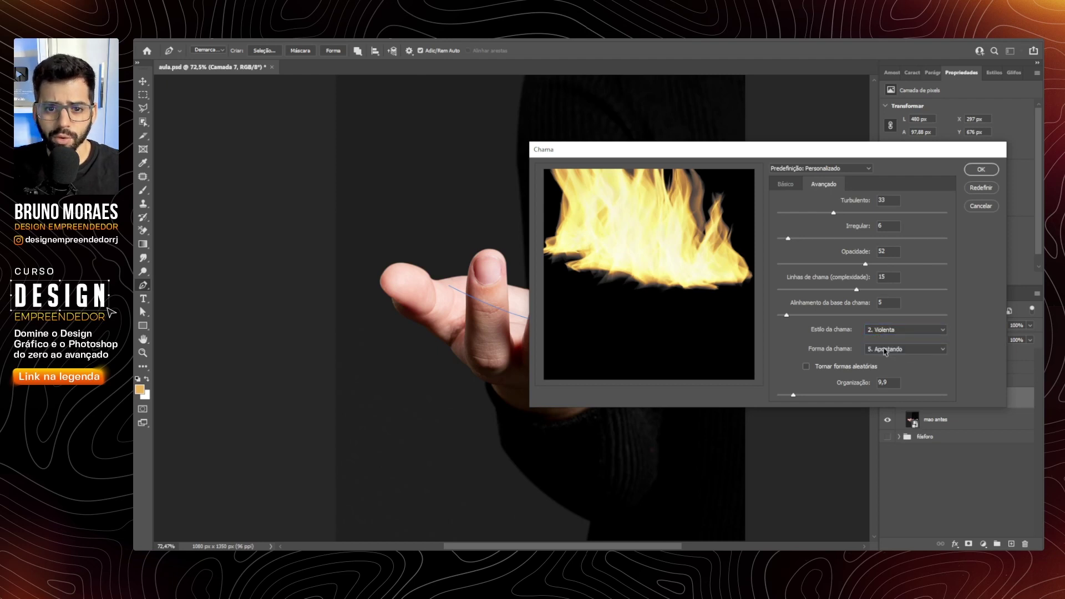
click(803, 395)
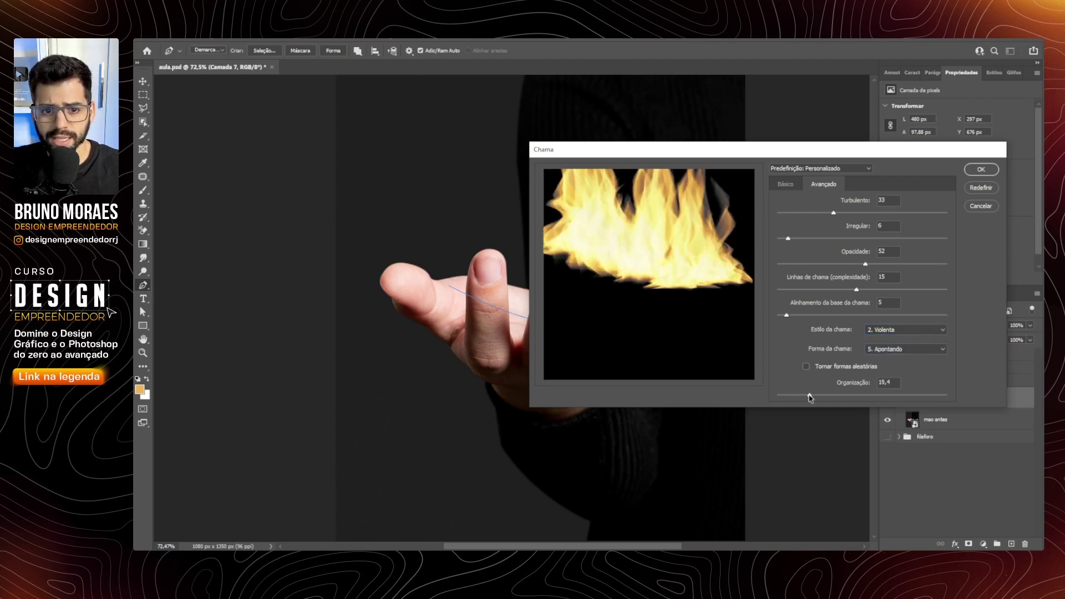
drag(815, 396, 827, 395)
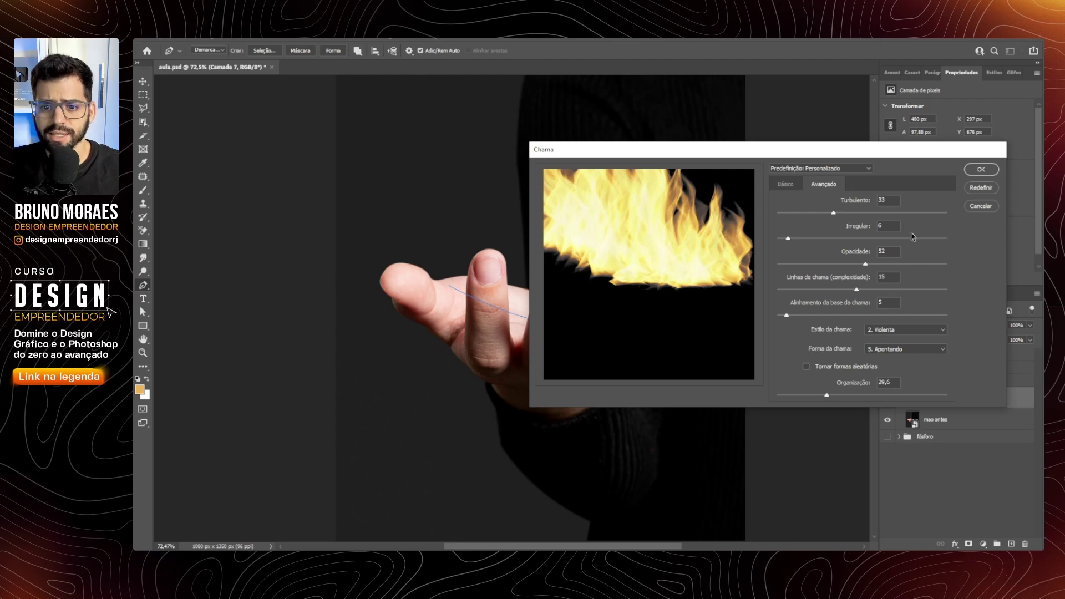
click(982, 171)
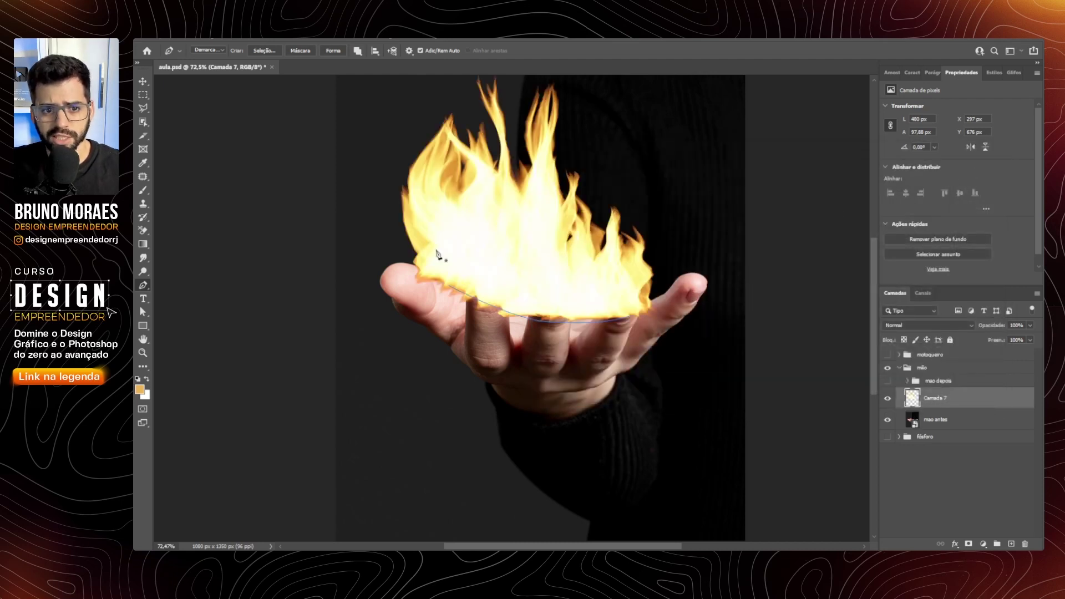
Step: Move the flame layer slightly down onto the palm
right_click(511, 316)
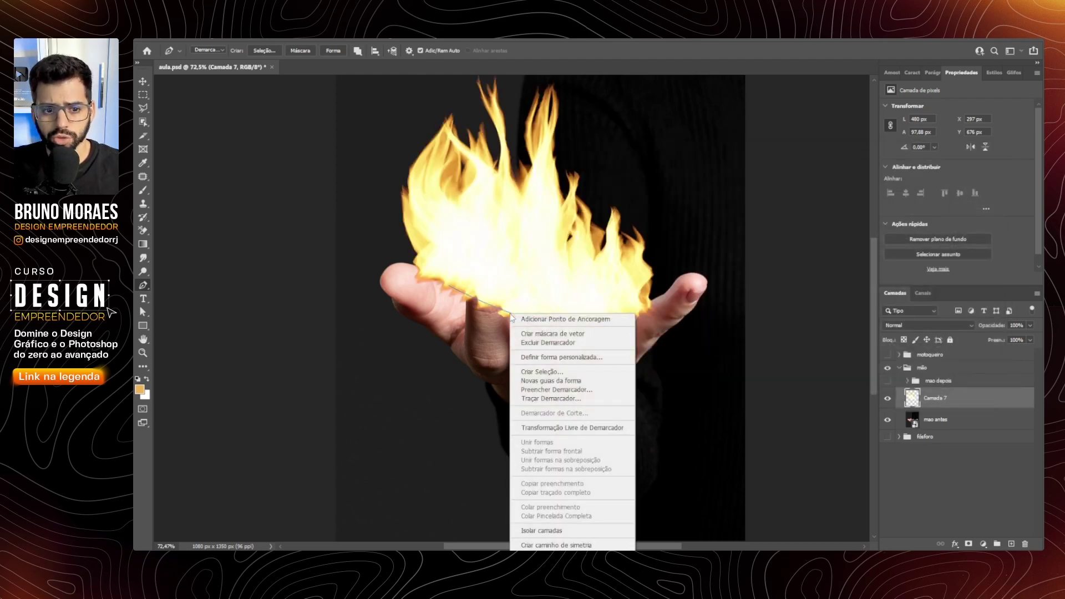
key(Escape)
key(v)
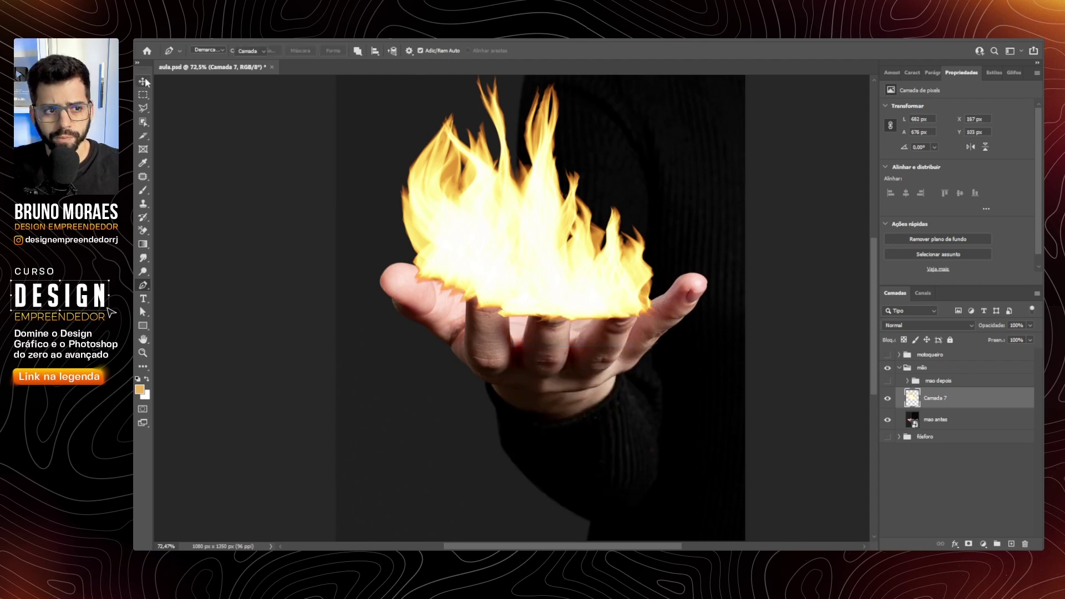
drag(527, 221, 535, 248)
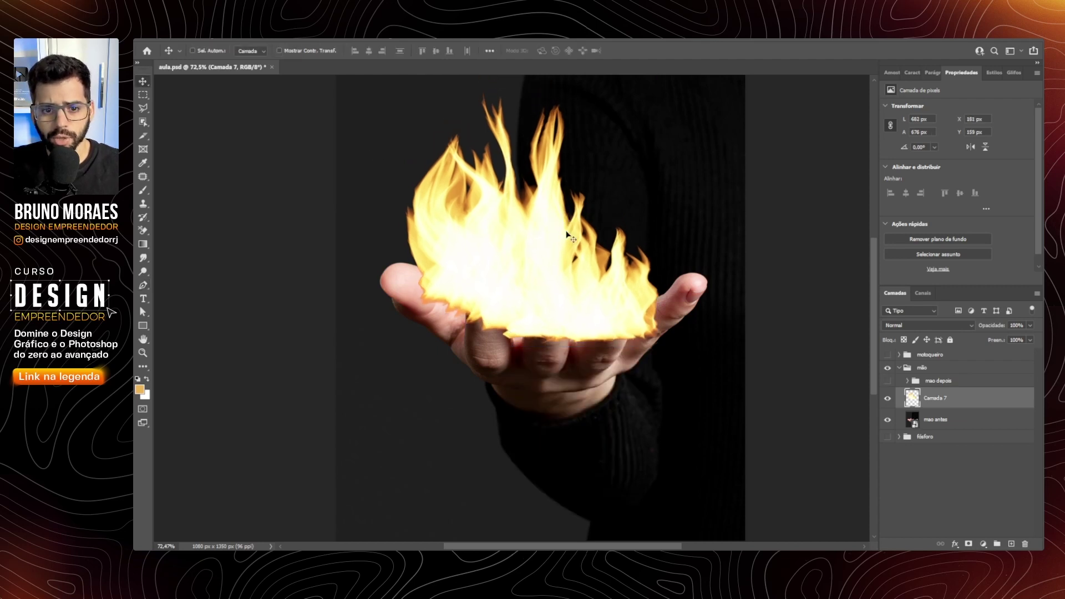
Step: Add a layer mask to Camada 7 and paint black over the fingers so they show in front
click(968, 545)
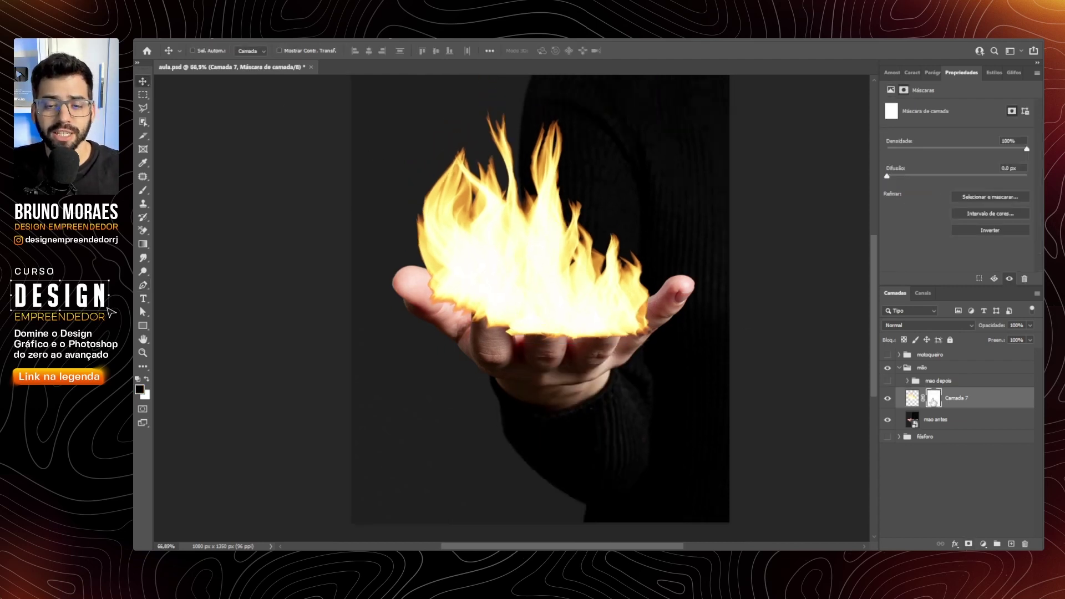
key(b)
scroll(544, 315, up, 5)
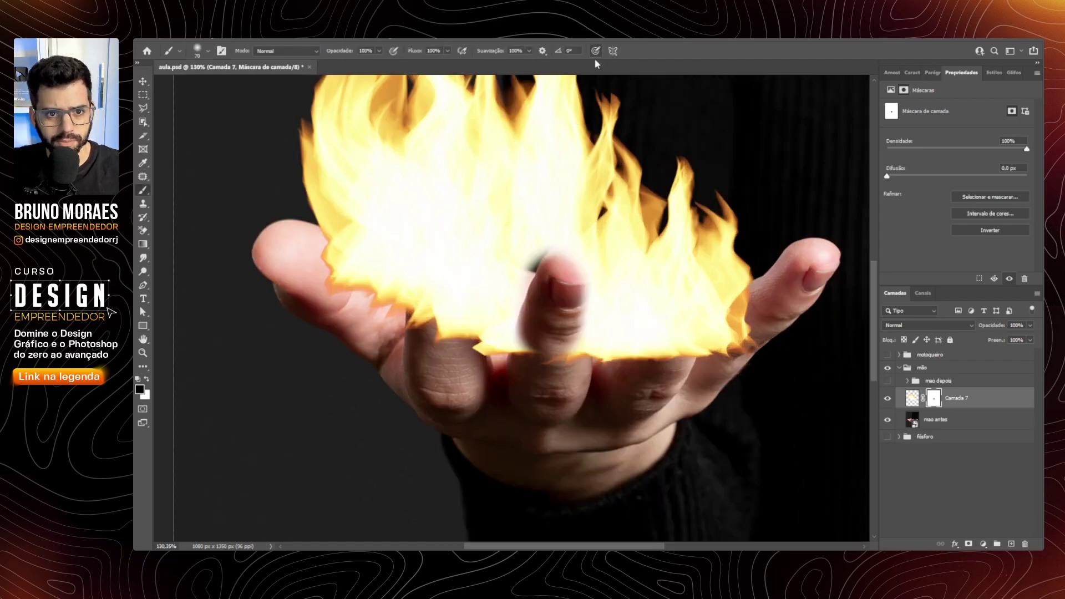
drag(716, 277, 423, 372)
scroll(422, 372, up, 3)
click(926, 325)
scroll(422, 372, up, 2)
key(x)
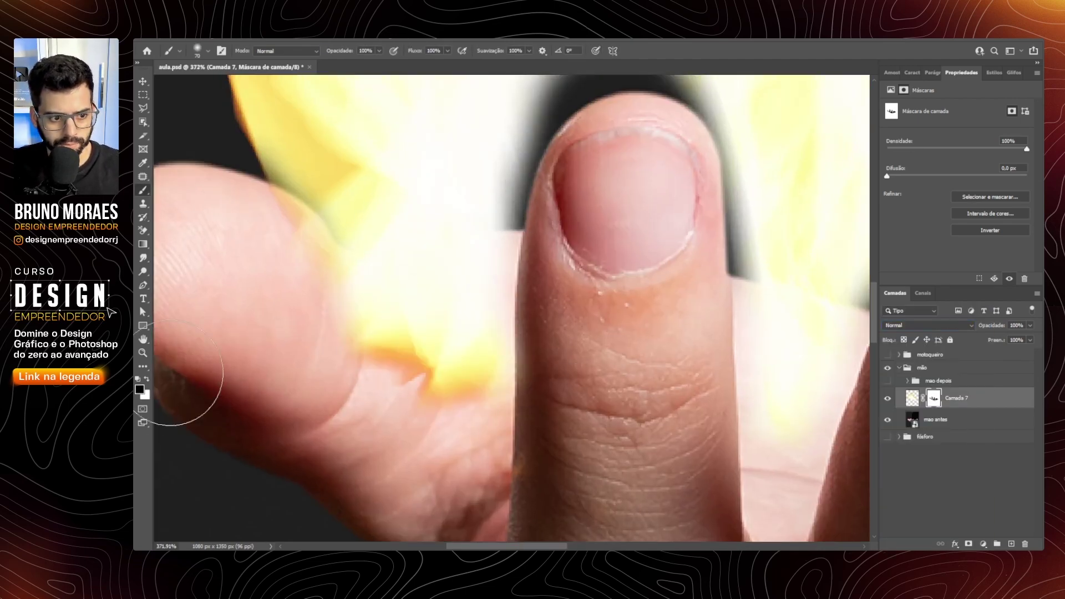
click(926, 326)
key(Escape)
scroll(642, 333, down, 3)
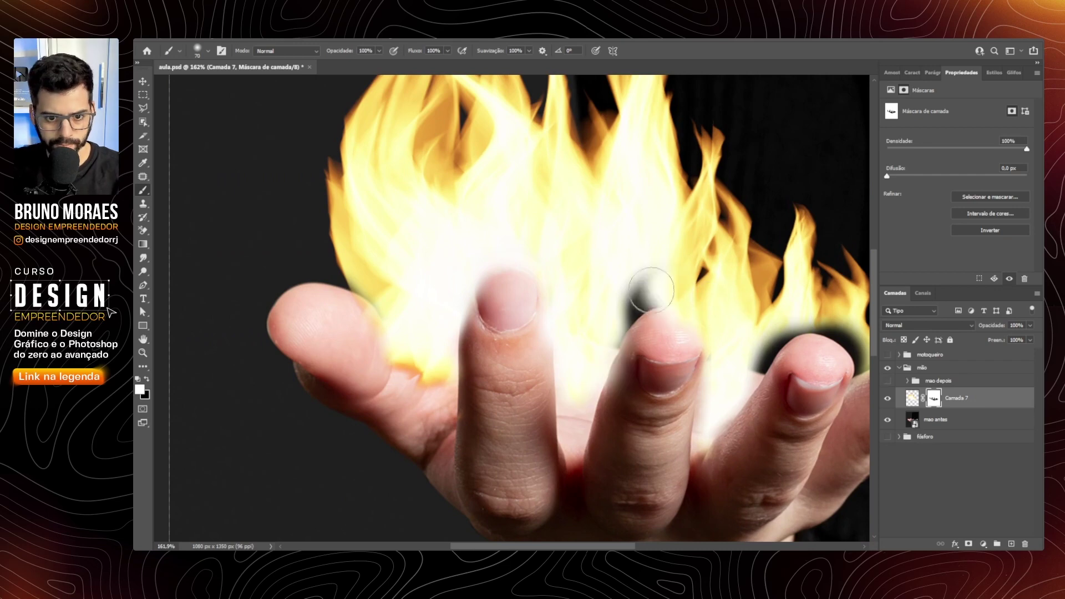
scroll(638, 333, up, 1)
scroll(638, 332, down, 2)
key(x)
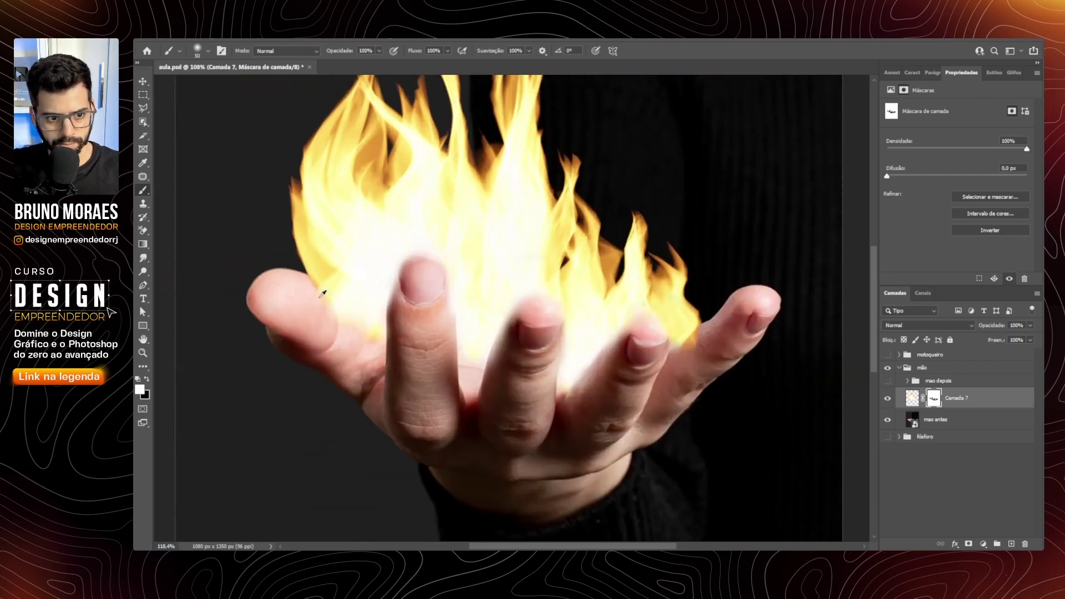
scroll(665, 347, up, 3)
scroll(714, 285, down, 4)
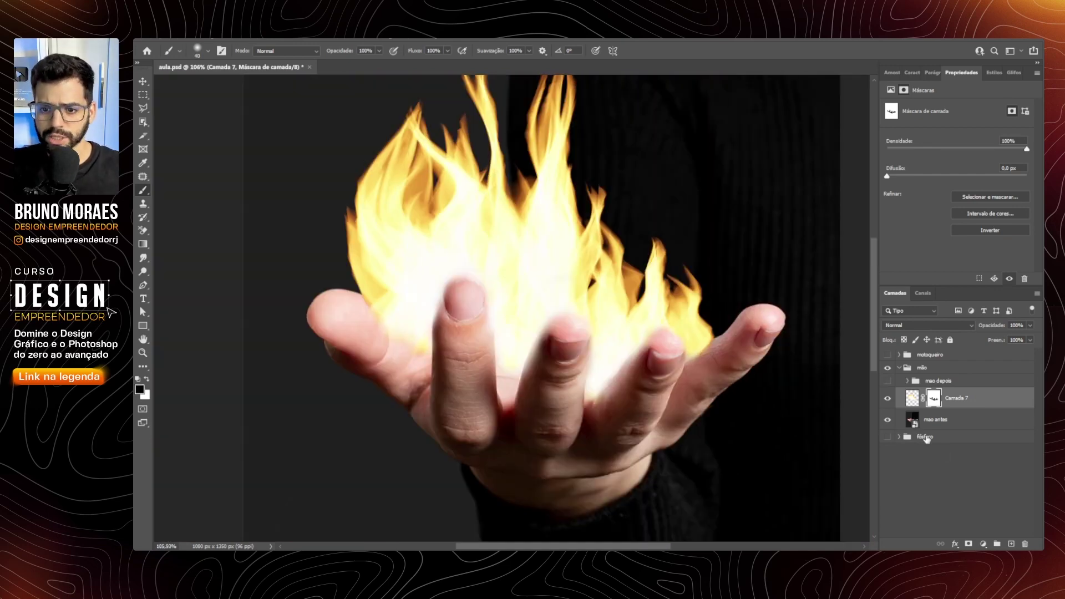
Step: Add a new layer above the hand photo and name it luz
click(993, 426)
click(1012, 544)
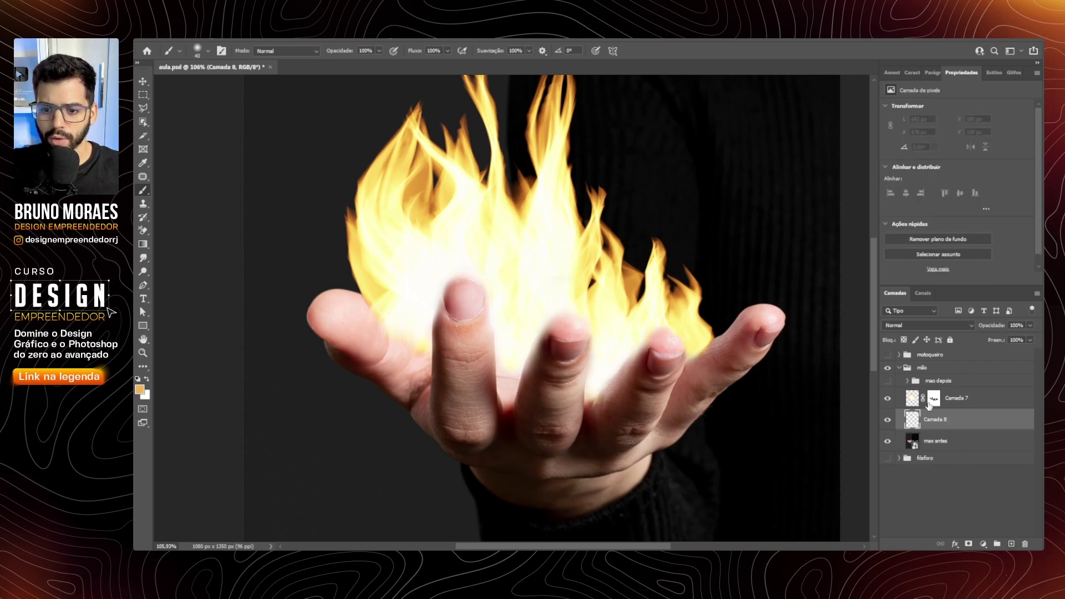
double_click(940, 421)
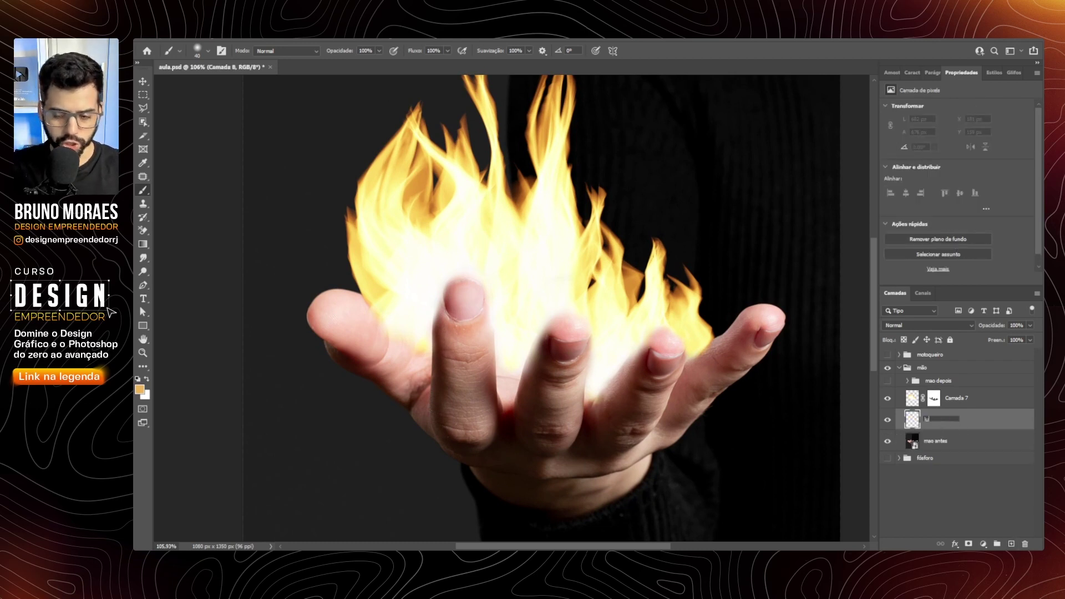
text(z)
key(Return)
Step: Sample the flames' light yellow and paint a glow over the thumb and fingers with a larger brush
alt+click(584, 305)
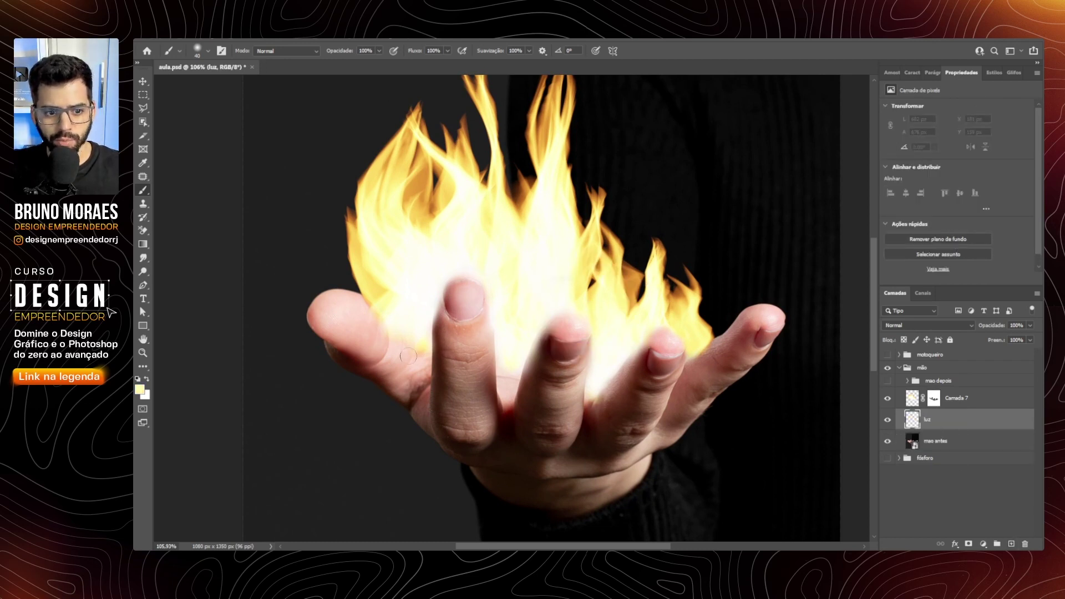
scroll(477, 331, up, 2)
key(bracketright)
key(bracketright)
key(bracketright)
mouse_move(411, 349)
mouse_down()
mouse_move(335, 312)
mouse_move(451, 281)
mouse_move(606, 297)
mouse_up()
scroll(607, 297, down, 1)
Step: Set the luz layer to Sobrepor (Overlay) blending at 53% opacity
click(921, 325)
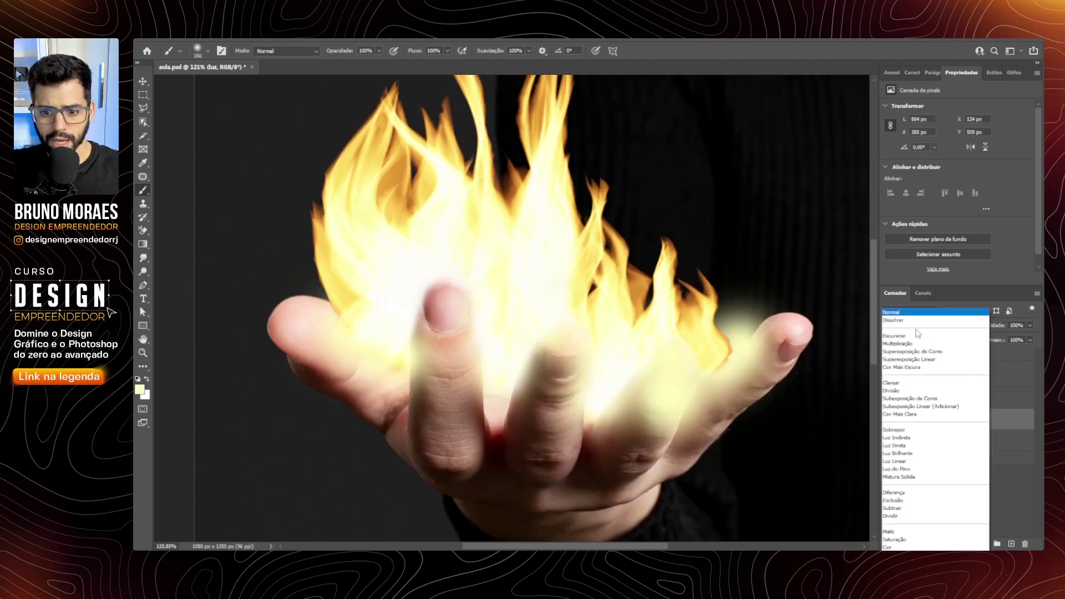
click(895, 430)
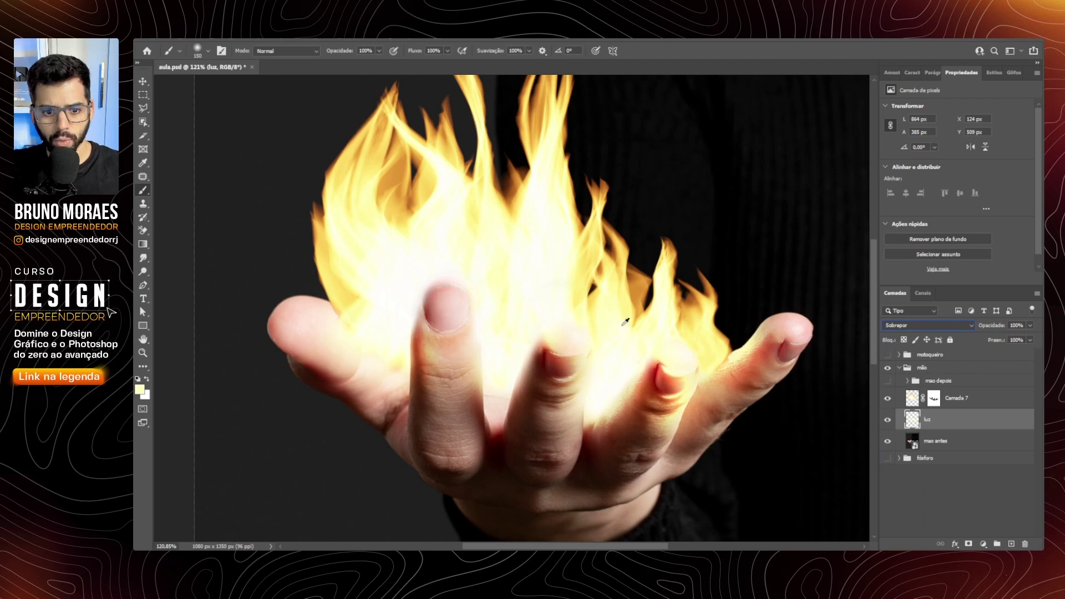
scroll(626, 322, down, 3)
key(v)
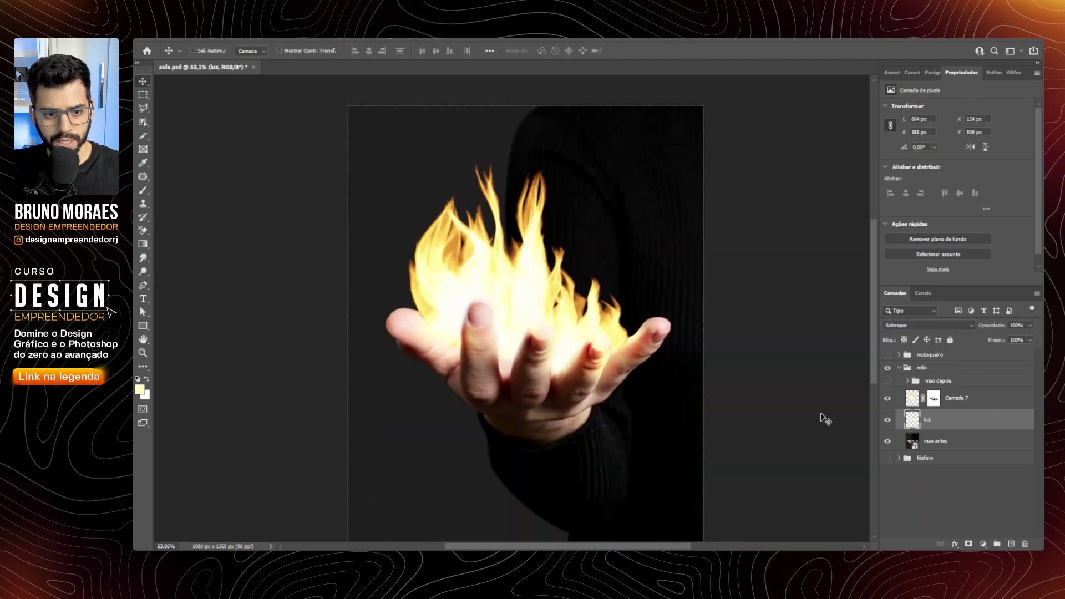
scroll(569, 340, up, 2)
key(b)
drag(997, 337, 1006, 338)
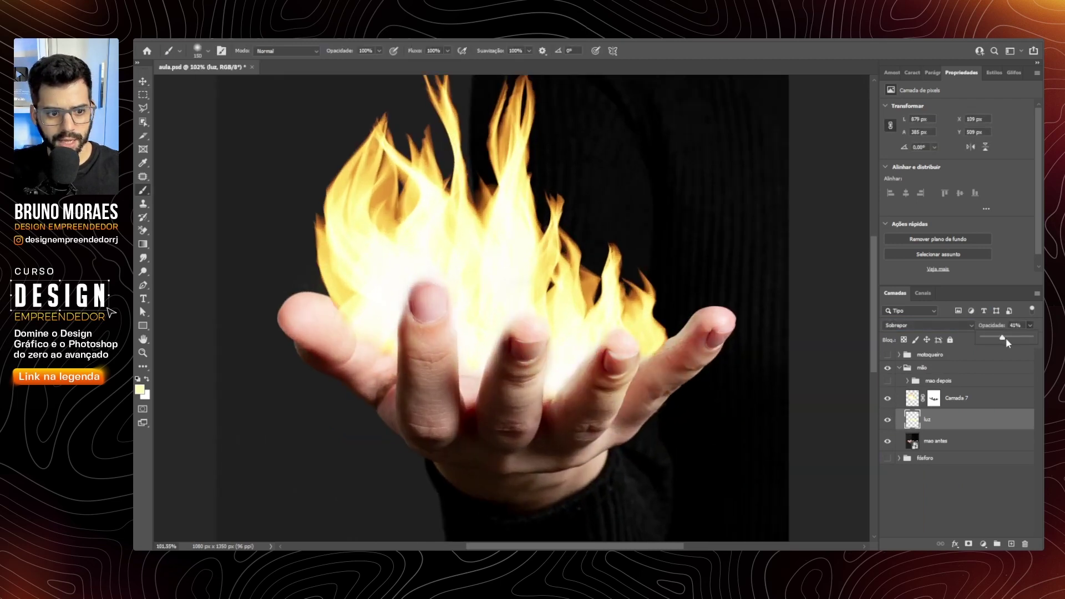
key(ctrl+0)
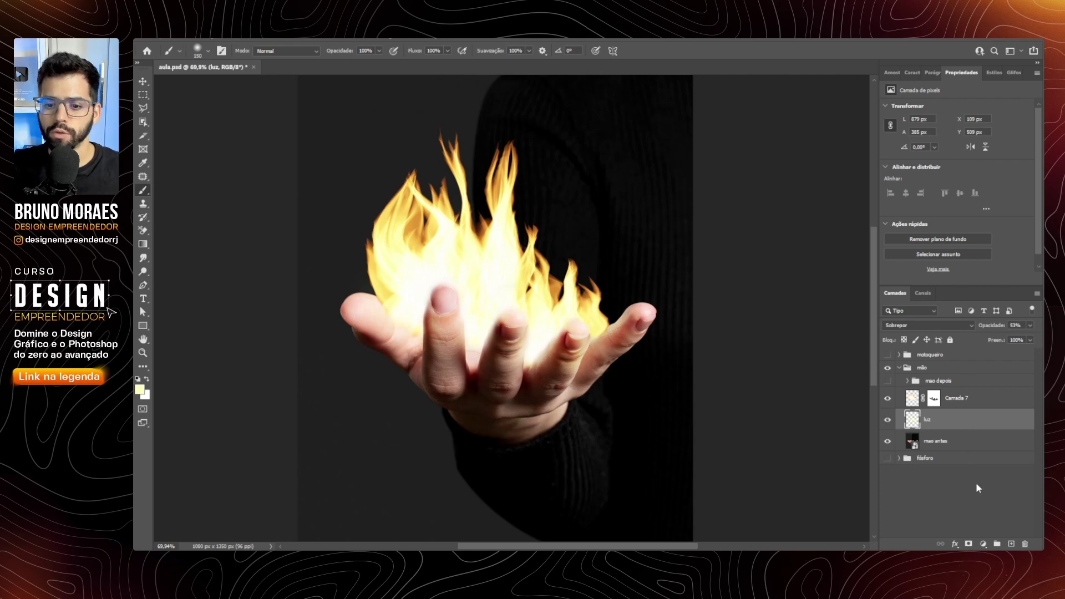
Step: Add a Levels adjustment above mao antes with a raised black point to darken the image
click(957, 443)
click(984, 545)
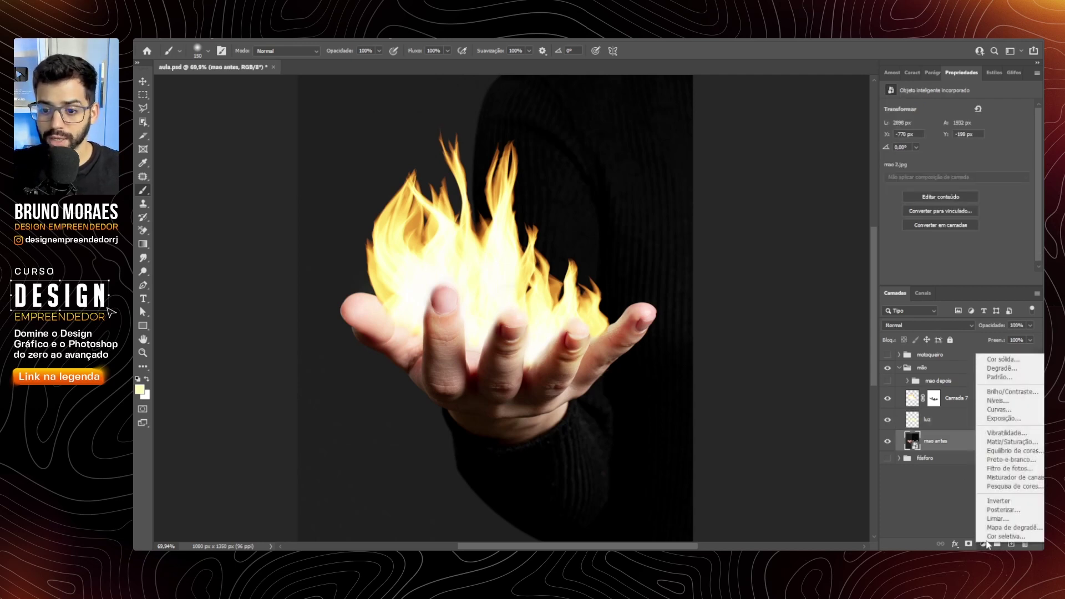
click(1002, 409)
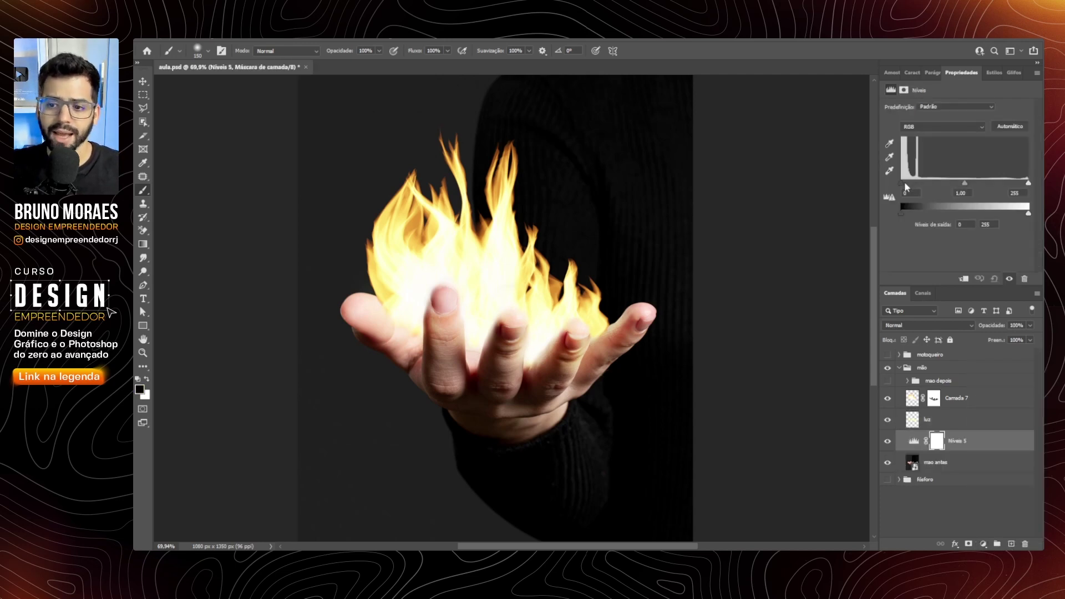
drag(904, 187, 928, 186)
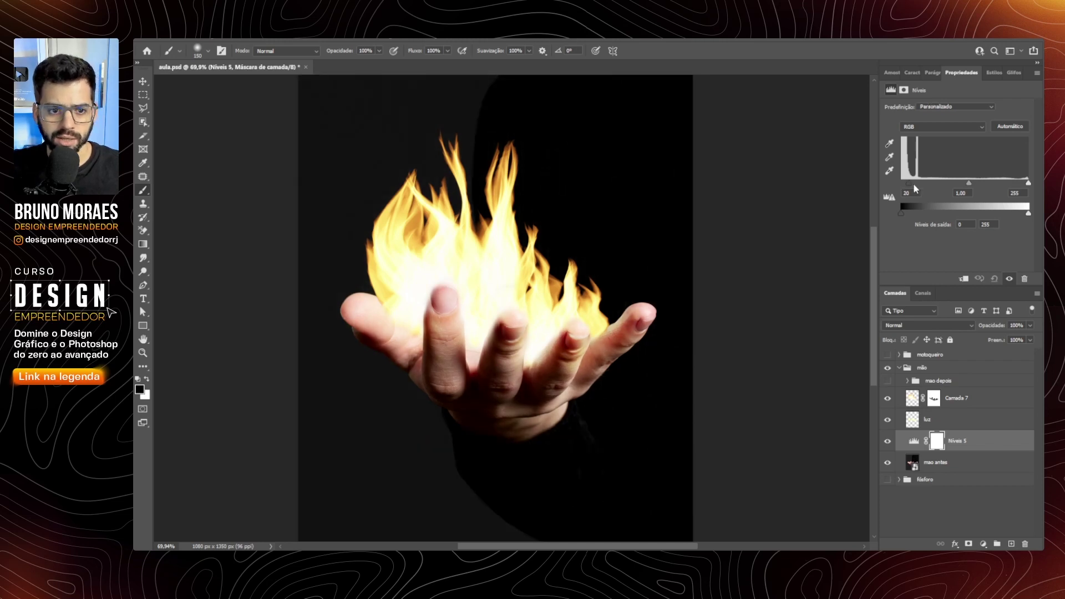
Step: Paint the Levels mask black at the centre so only the surroundings stay dark, then compare
click(937, 441)
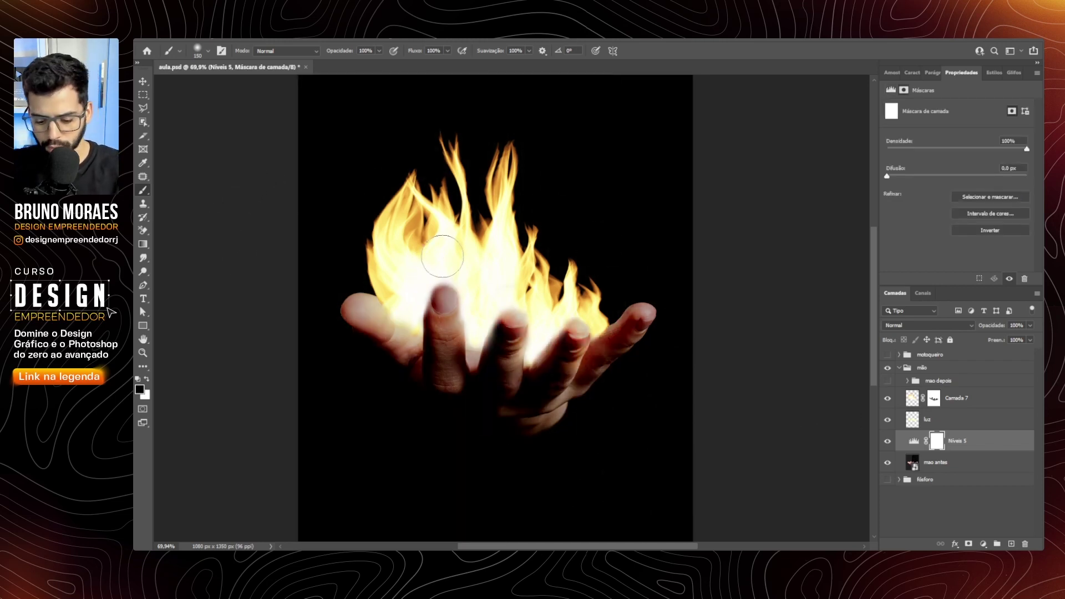
click(491, 327)
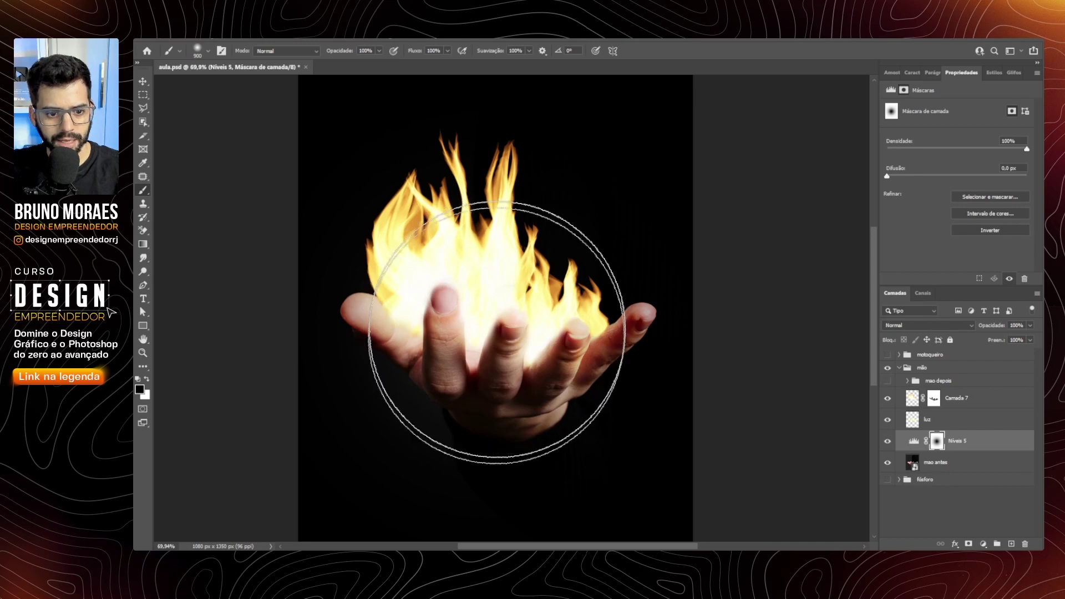
click(487, 404)
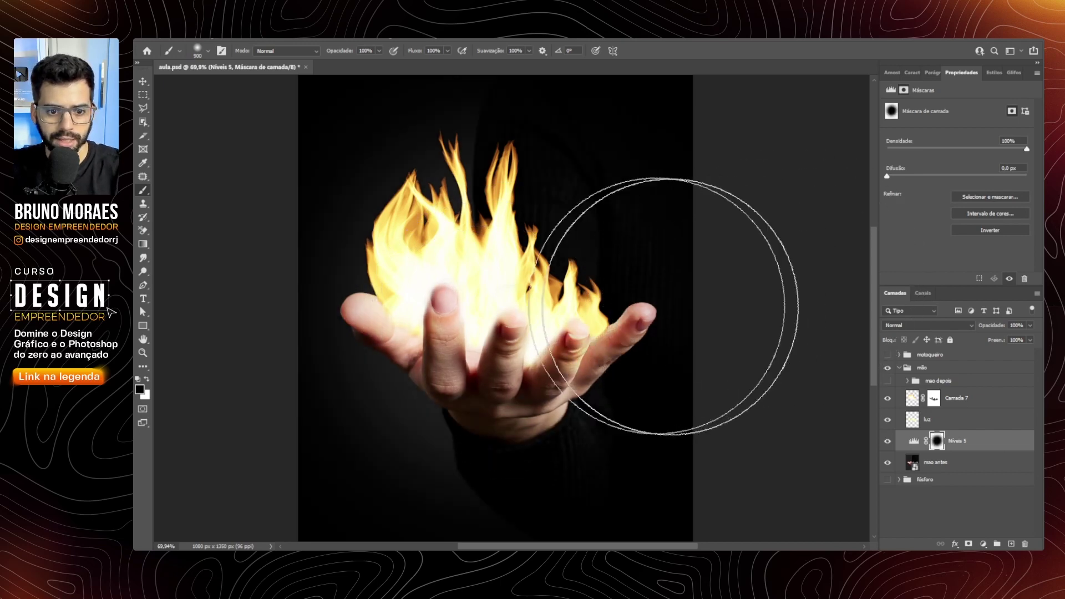
key(bracketleft)
key(bracketleft)
key(bracketleft)
key(x)
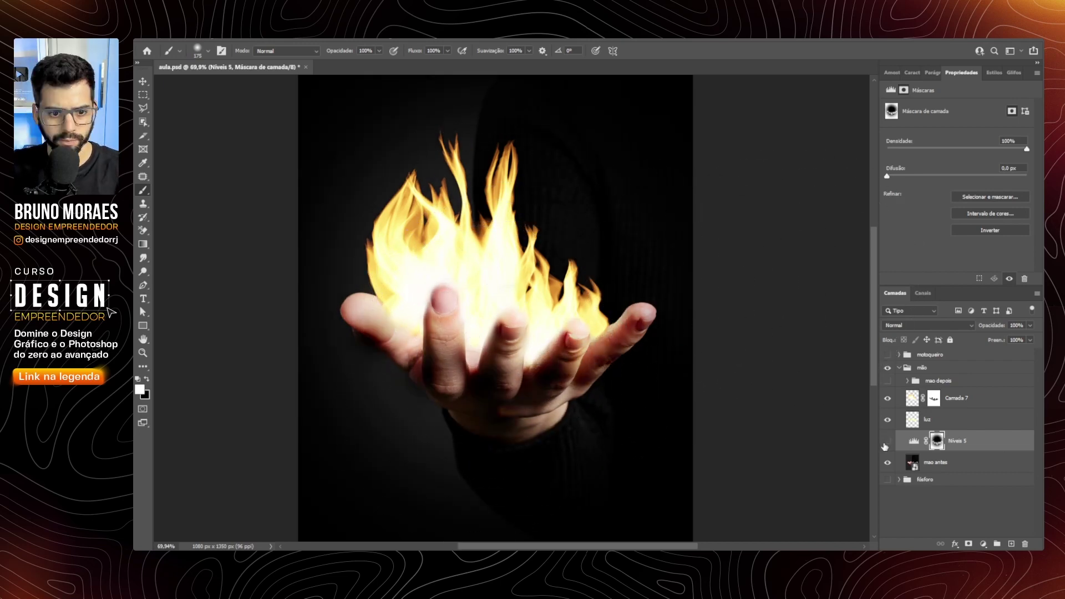
click(887, 442)
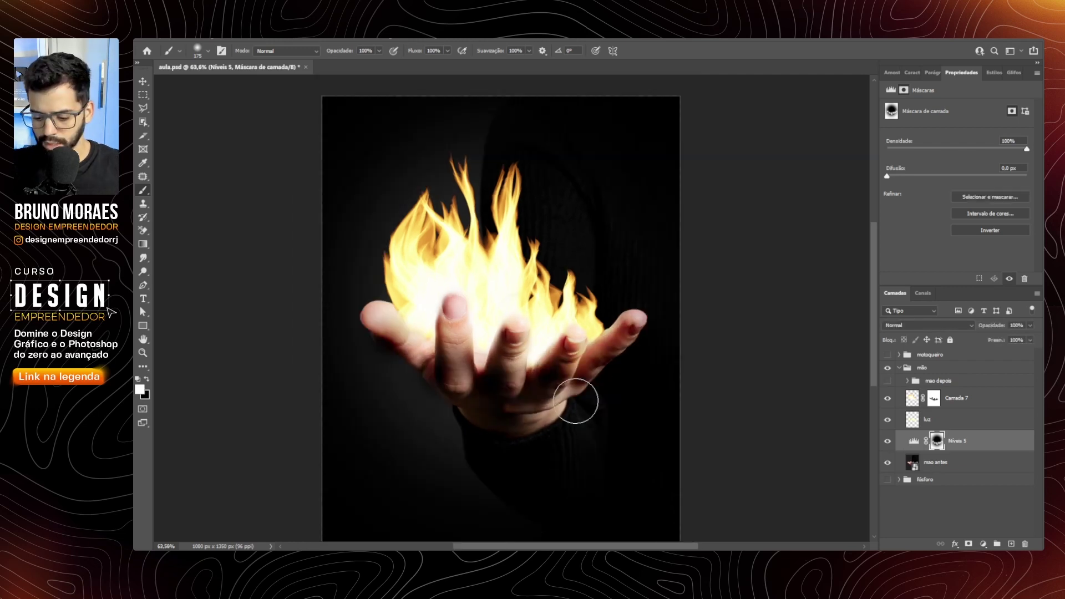
key(ctrl+1)
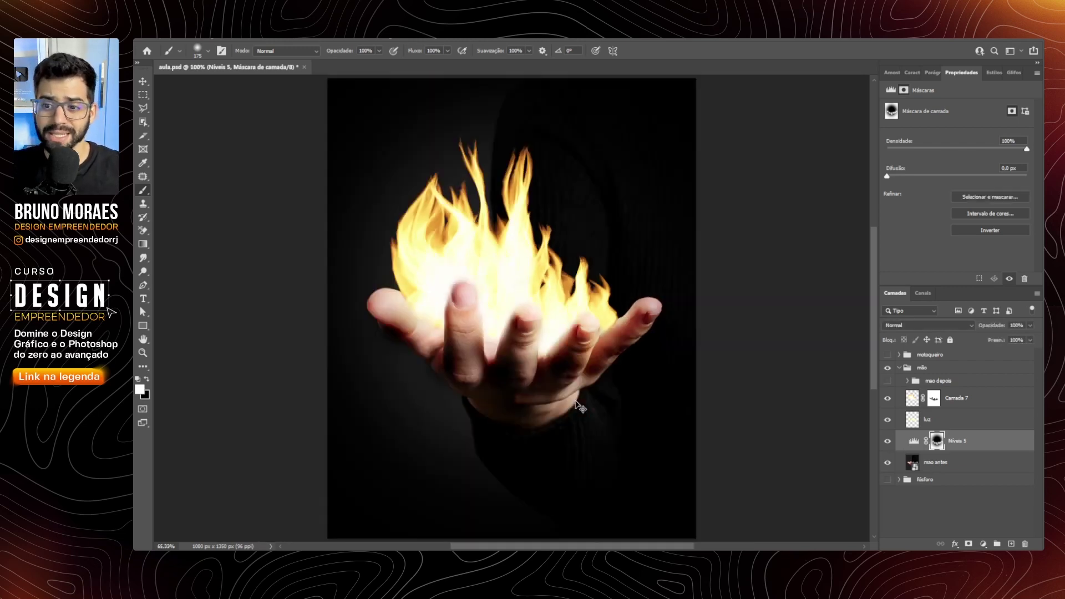
key(ctrl+0)
Step: Turn on the finished mao depois fire version in the mão group
alt+click(574, 397)
click(921, 368)
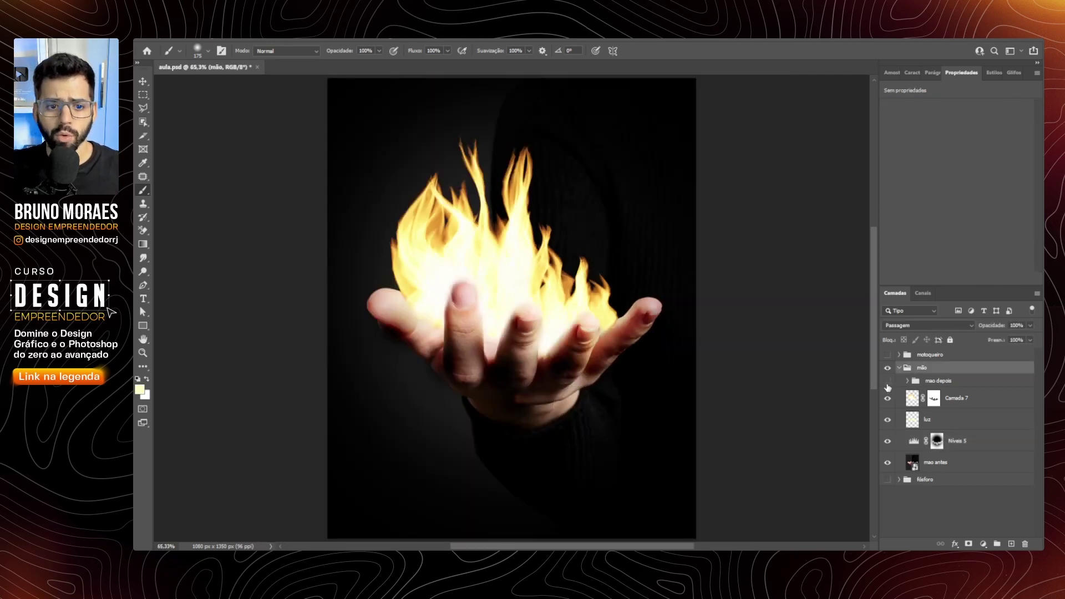
click(887, 382)
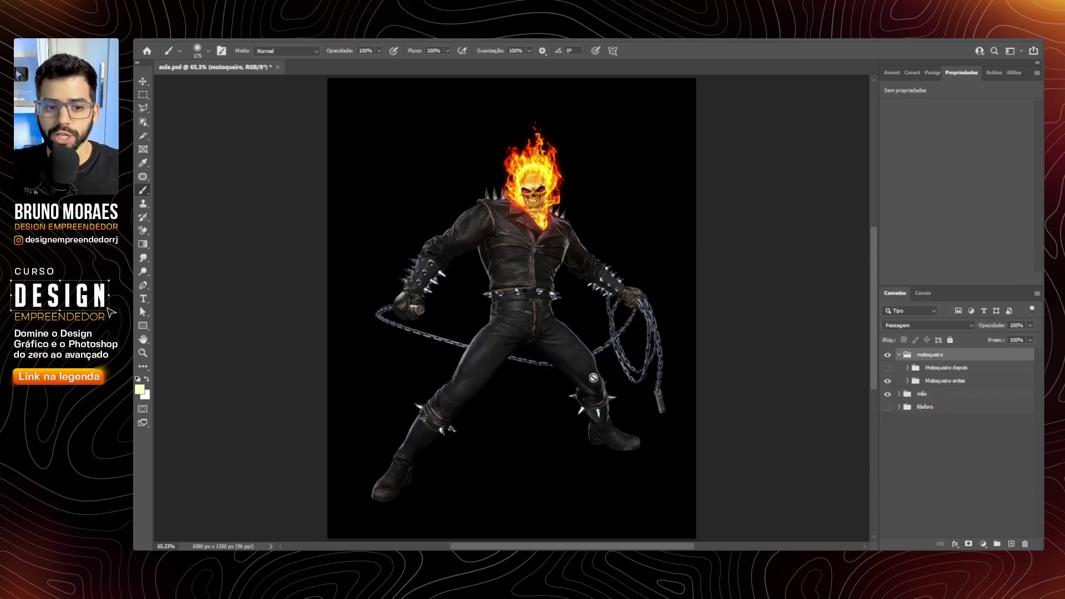
Step: Add a new empty layer above motoqueiro 1 in the Motoqueiro antes group
click(906, 381)
click(964, 403)
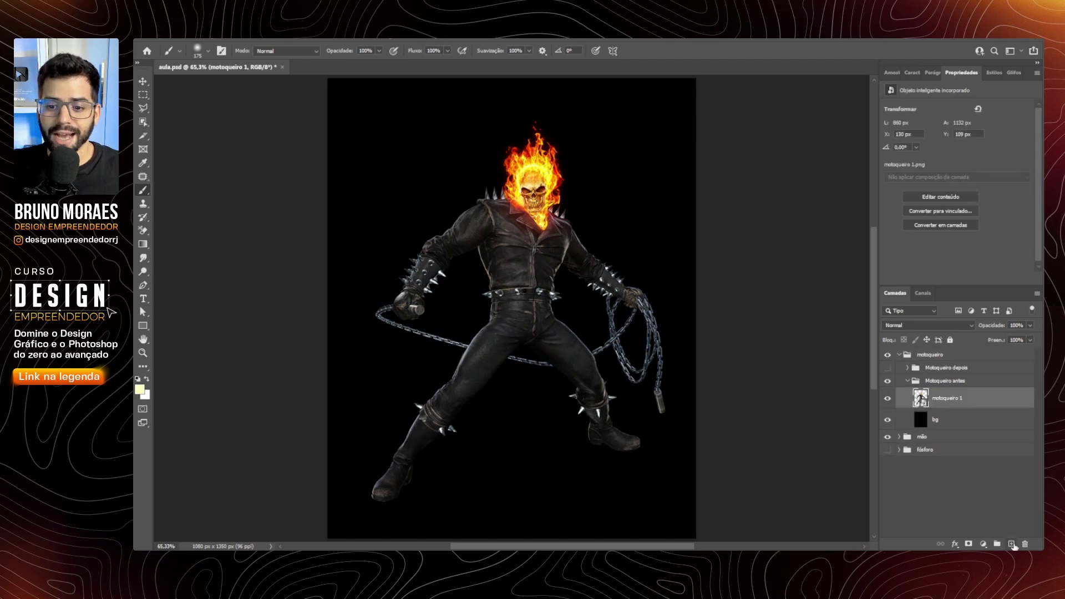
click(1012, 545)
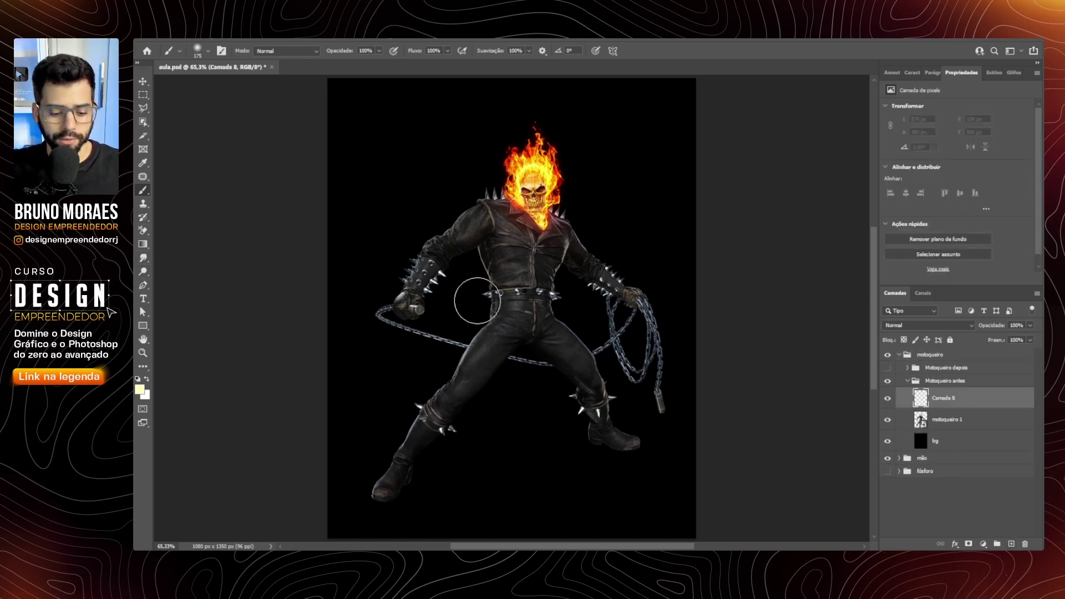
Step: Draw a curved Pen path along the Ghost Rider's chain from the gloved hand to the right
key(p)
scroll(511, 356, up, 3)
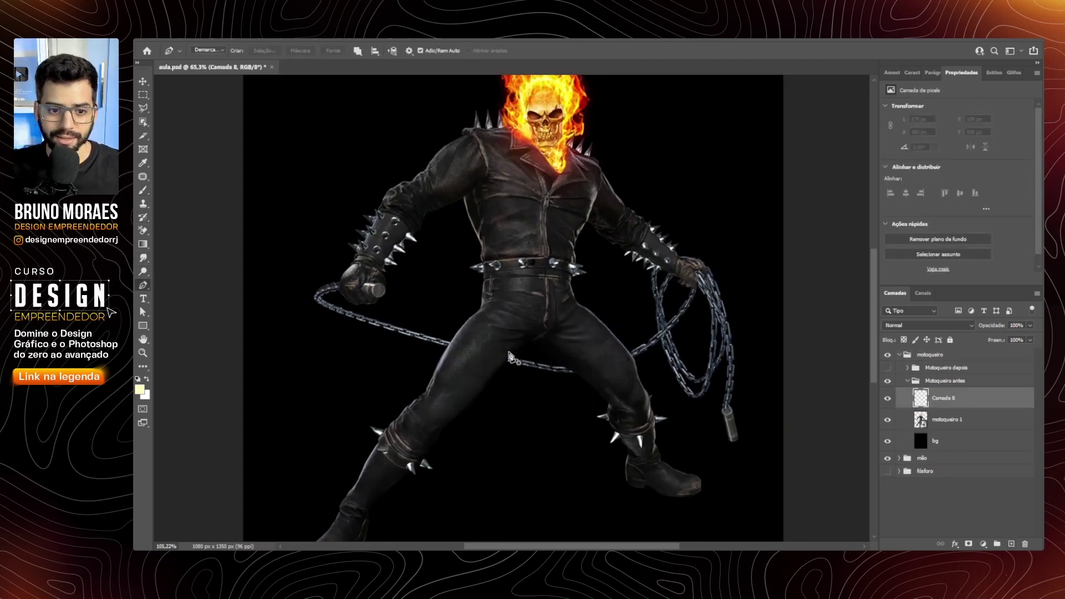
scroll(510, 357, up, 2)
scroll(511, 357, up, 2)
scroll(510, 357, down, 1)
click(204, 233)
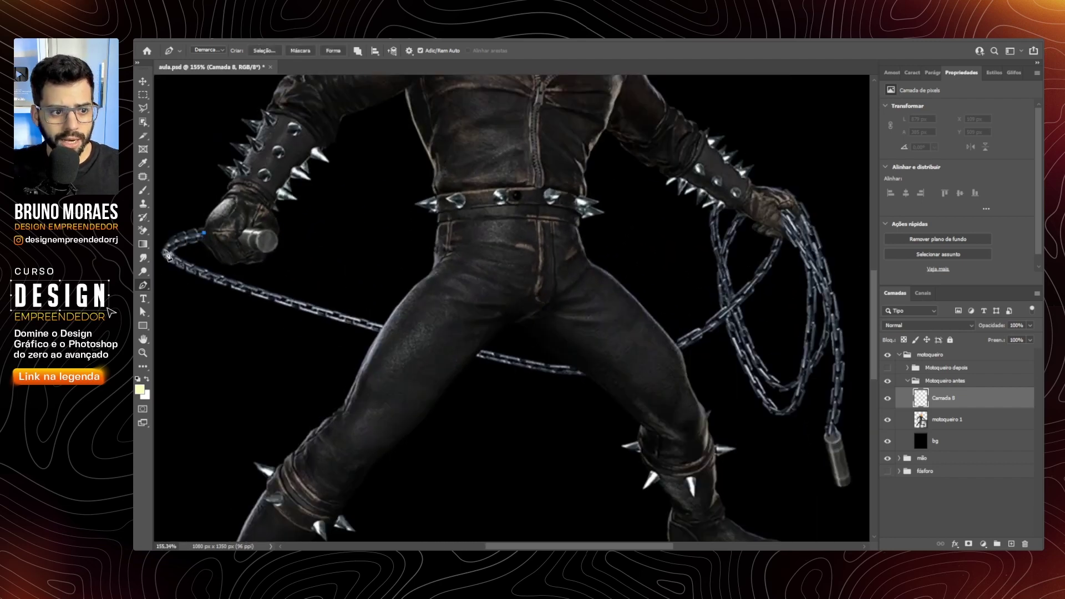
drag(161, 242, 171, 260)
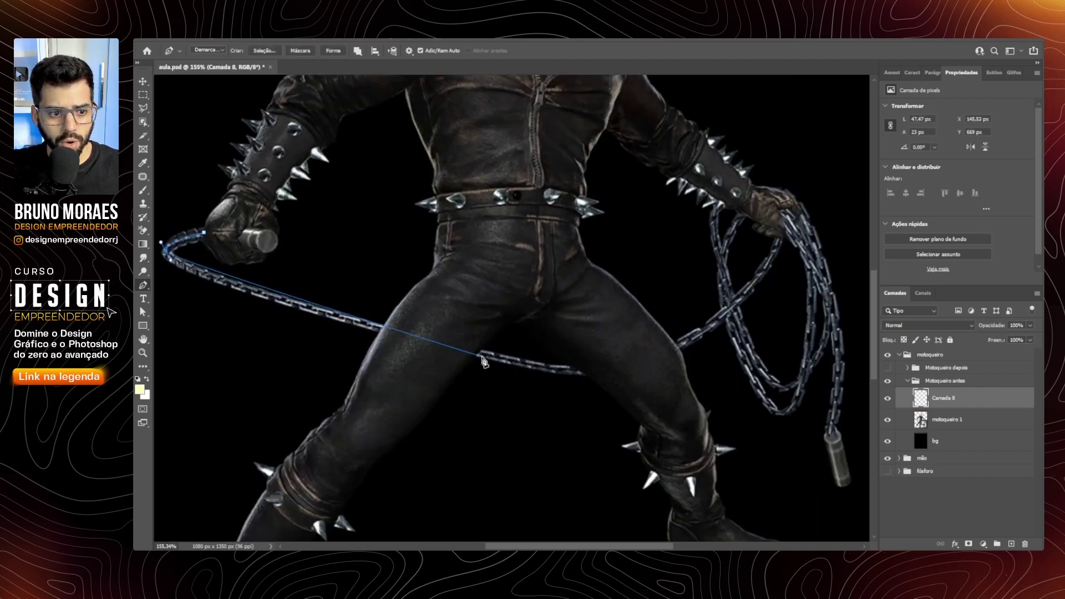
drag(484, 353, 569, 378)
drag(777, 248, 805, 252)
scroll(805, 252, down, 2)
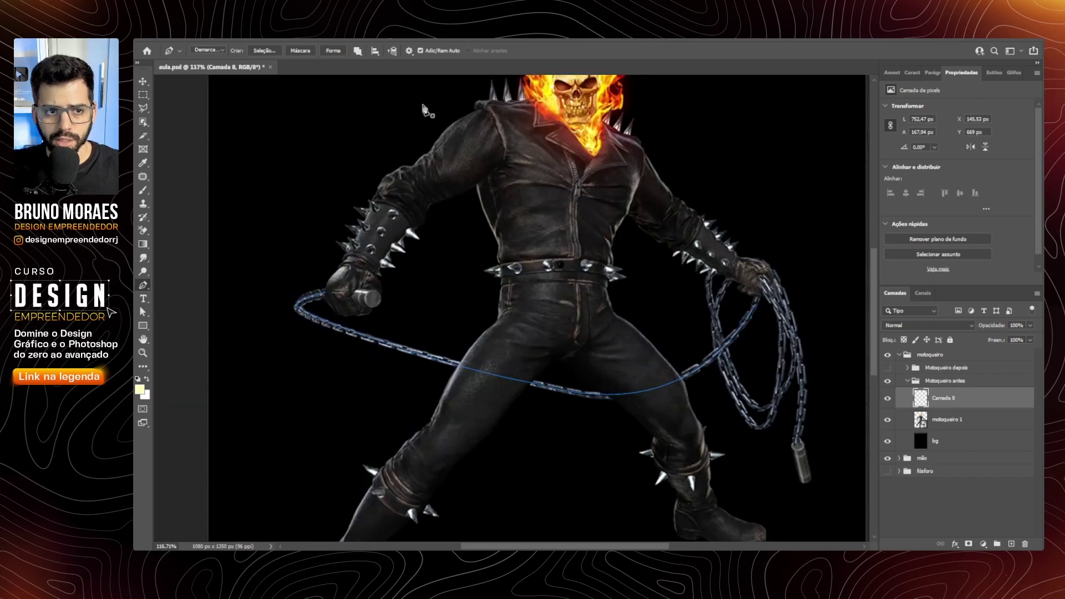
click(315, 40)
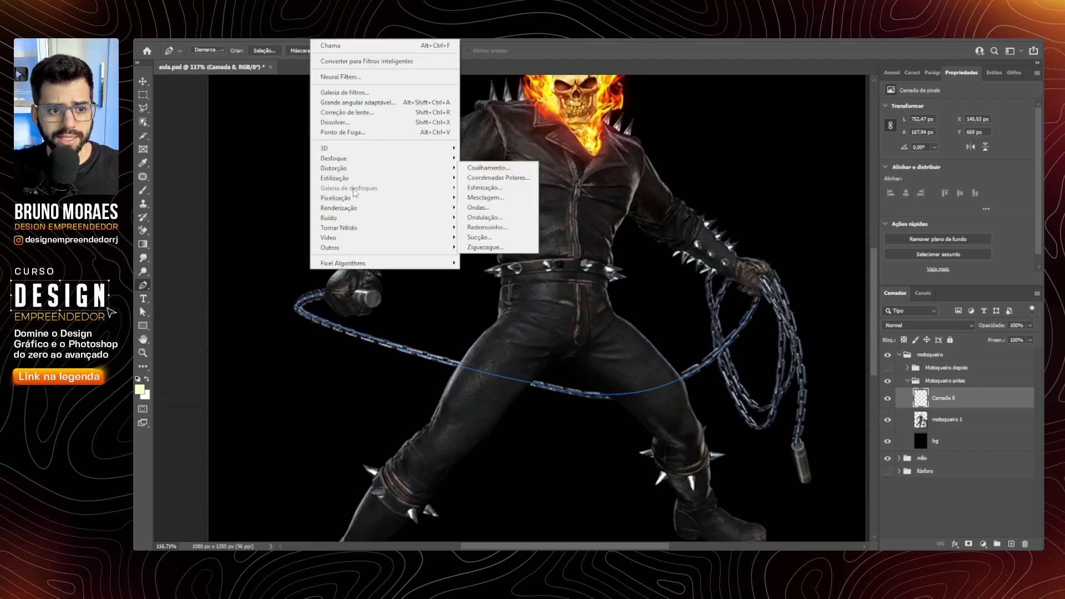
Step: In the Flame filter, choose multiple flames along the path with width 45
click(497, 209)
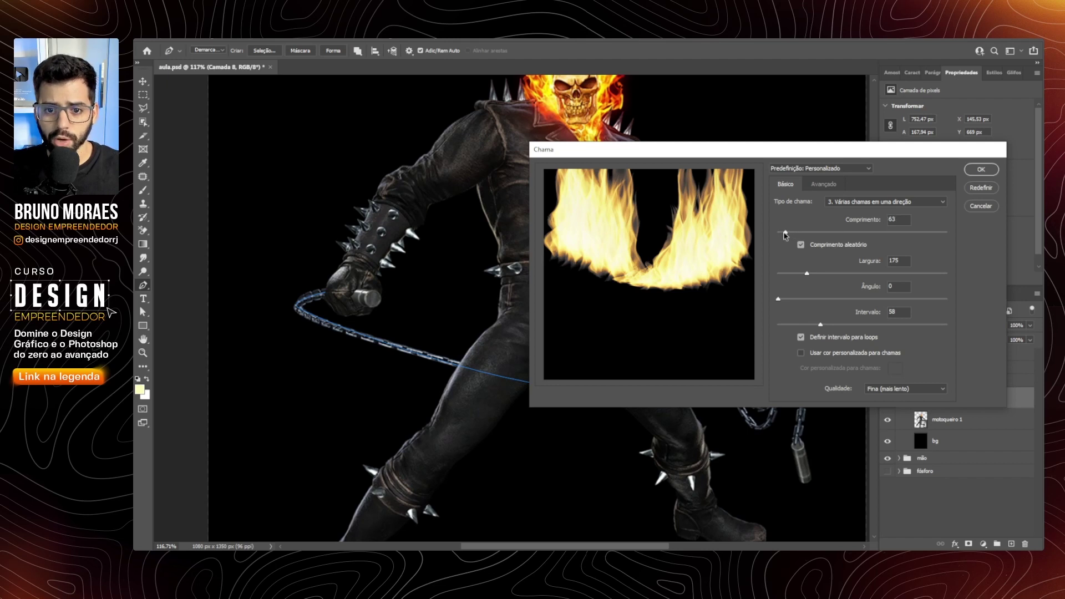
click(882, 202)
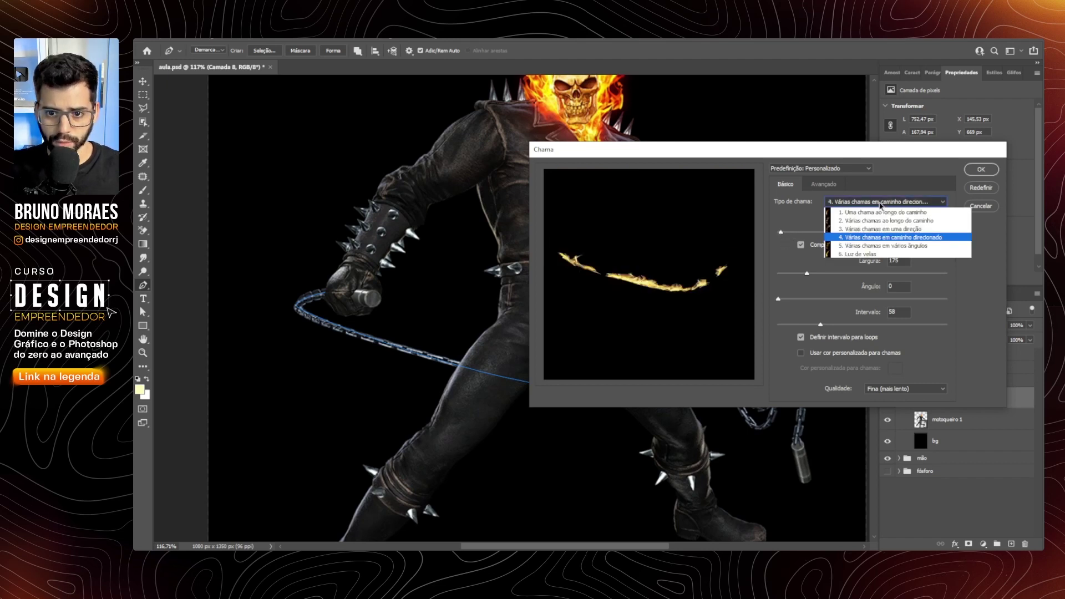
click(869, 240)
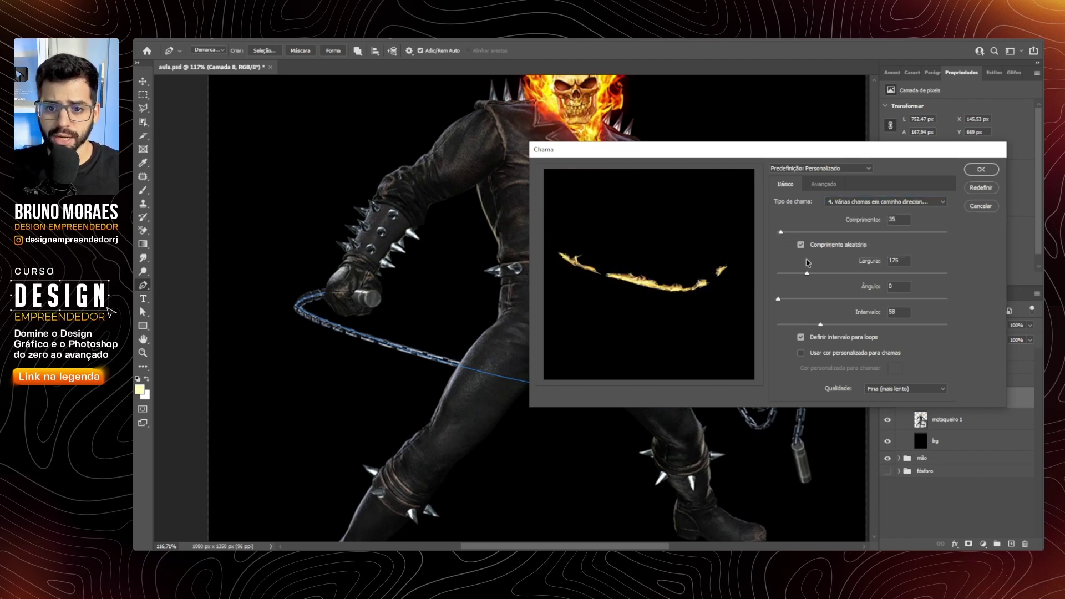
drag(807, 273, 785, 275)
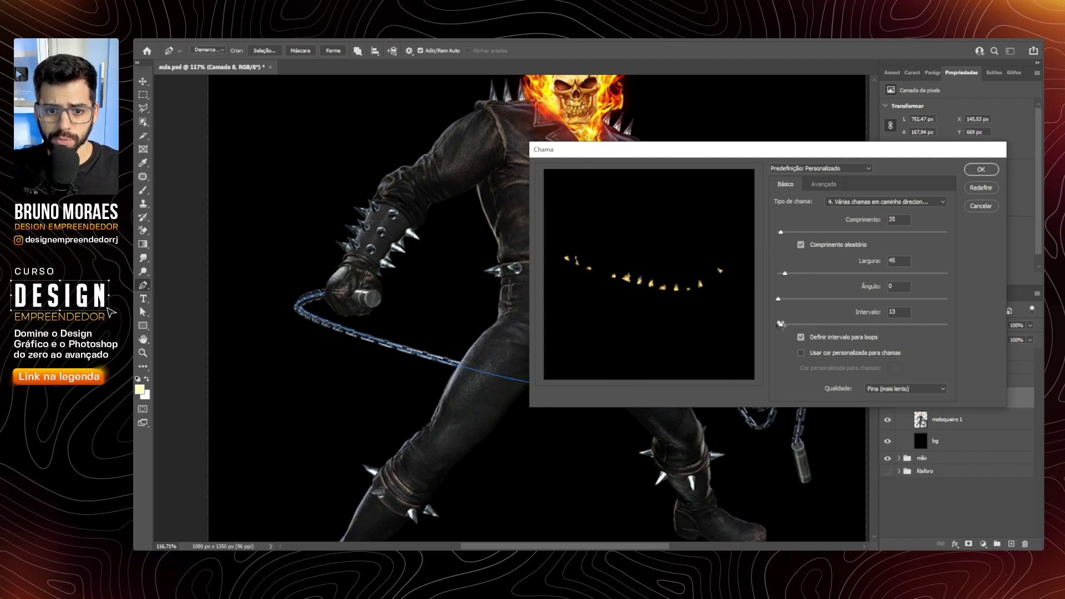
Step: Make the flames more irregular, raise base alignment, and choose Parallel shape with Normal style
click(828, 189)
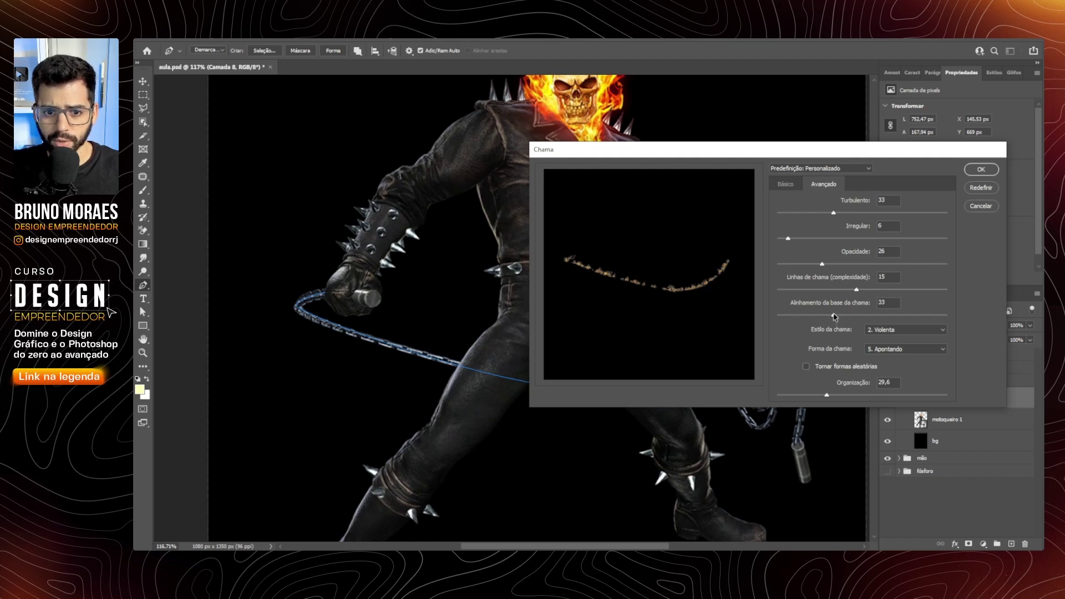
drag(823, 317, 829, 315)
drag(788, 238, 832, 238)
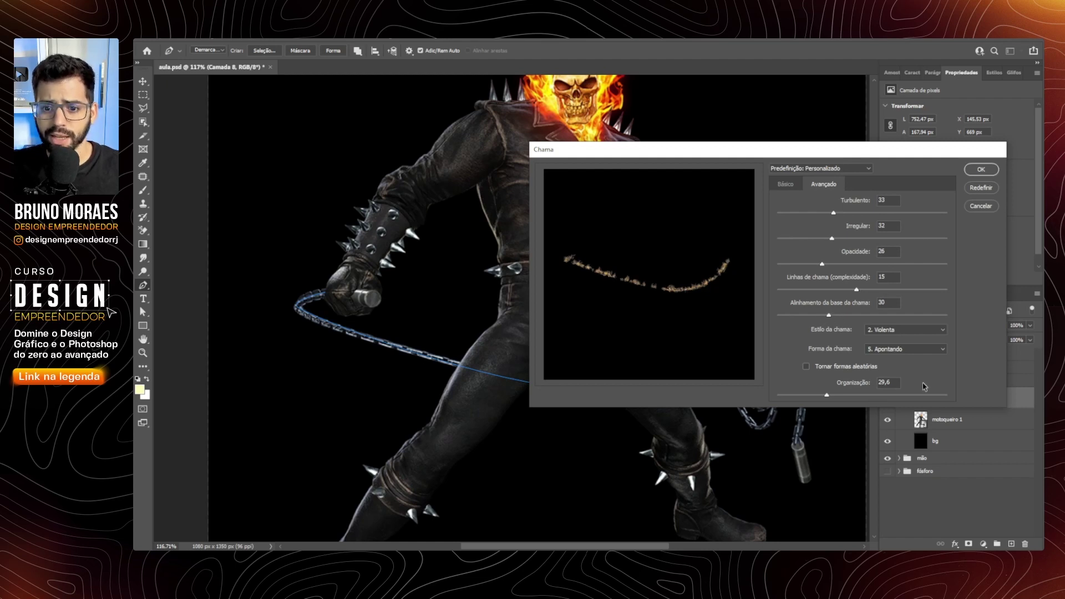
click(901, 349)
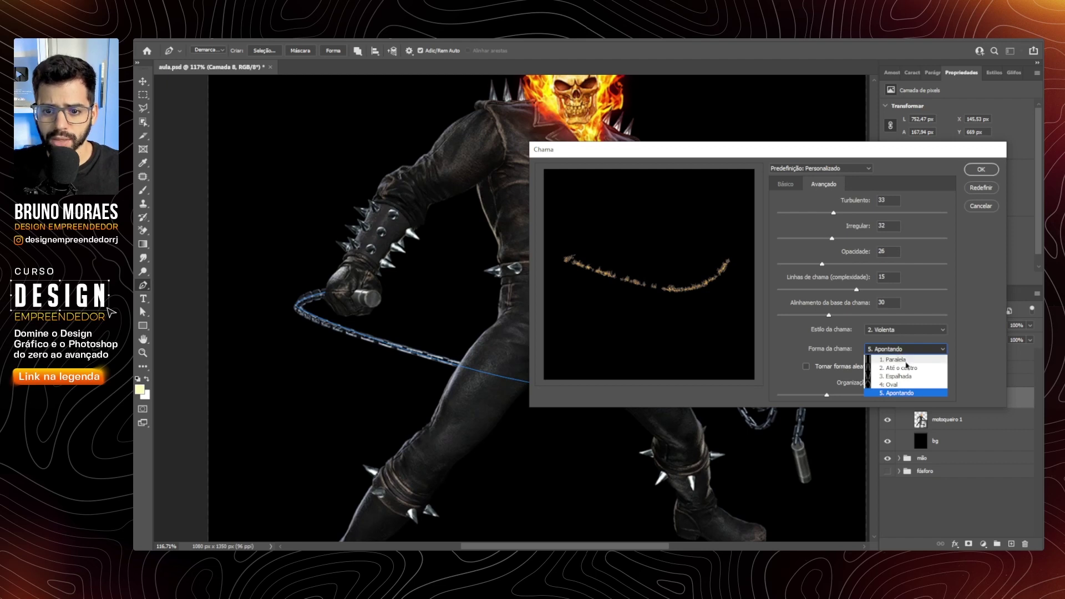
click(901, 360)
click(896, 330)
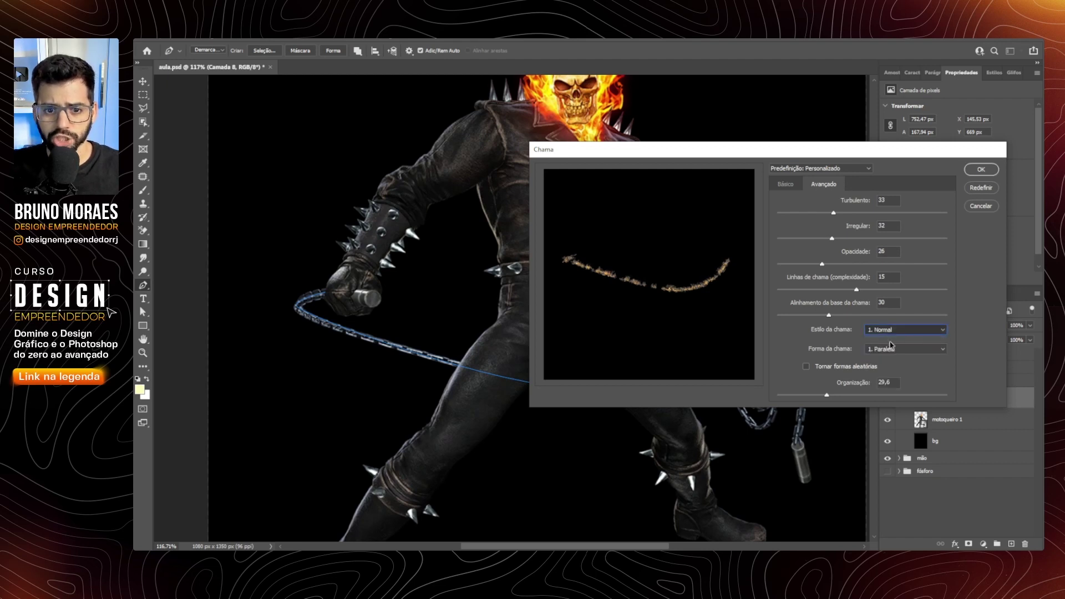
Step: Widen the flame interval, set arrangement to about 21,6, and render the fire
click(785, 184)
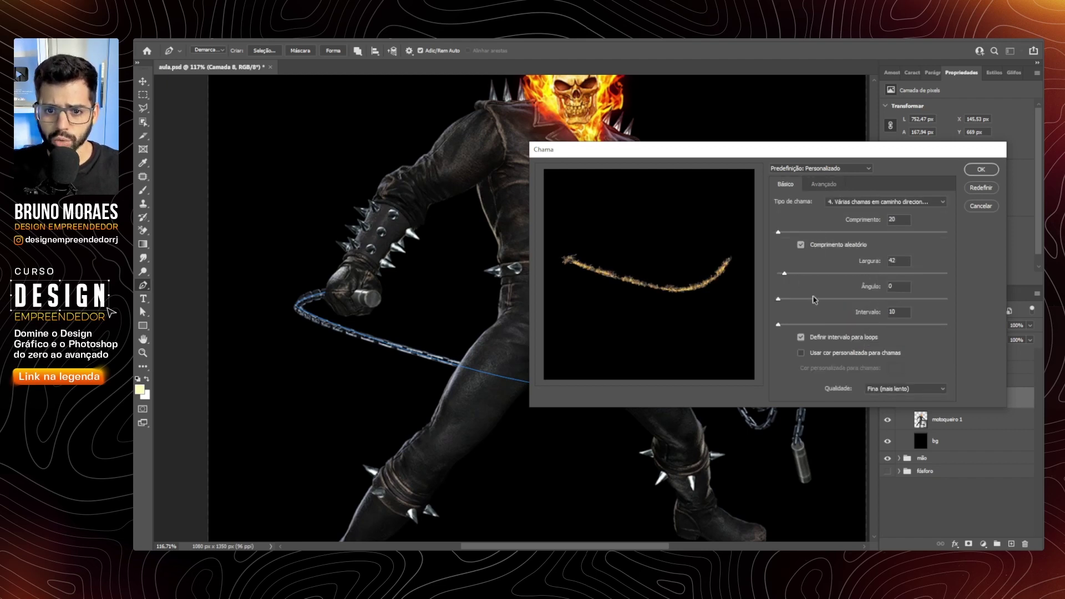
drag(784, 324, 786, 324)
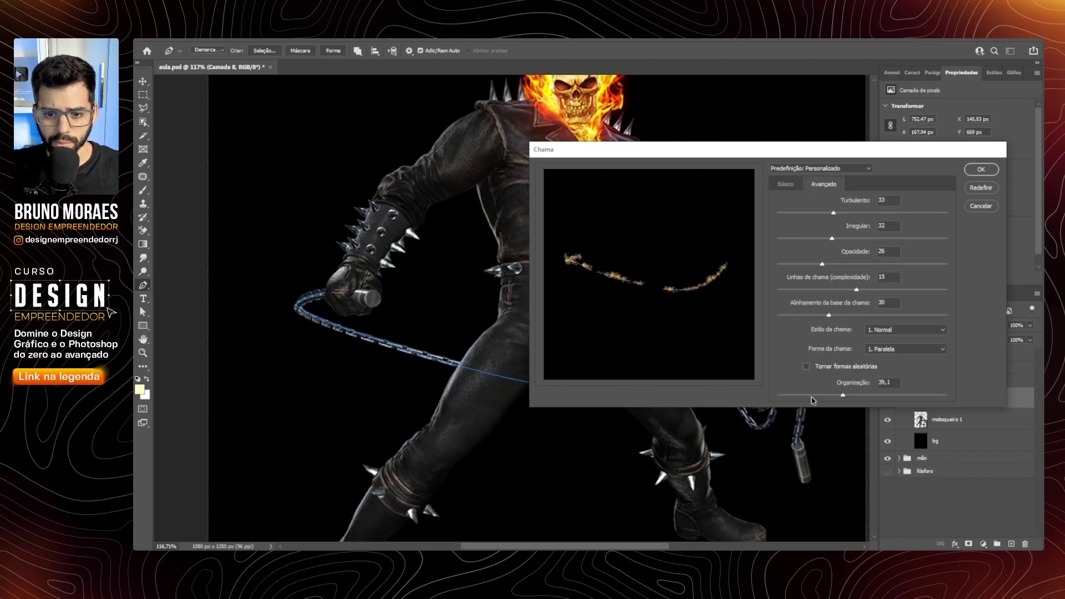
drag(806, 399, 811, 399)
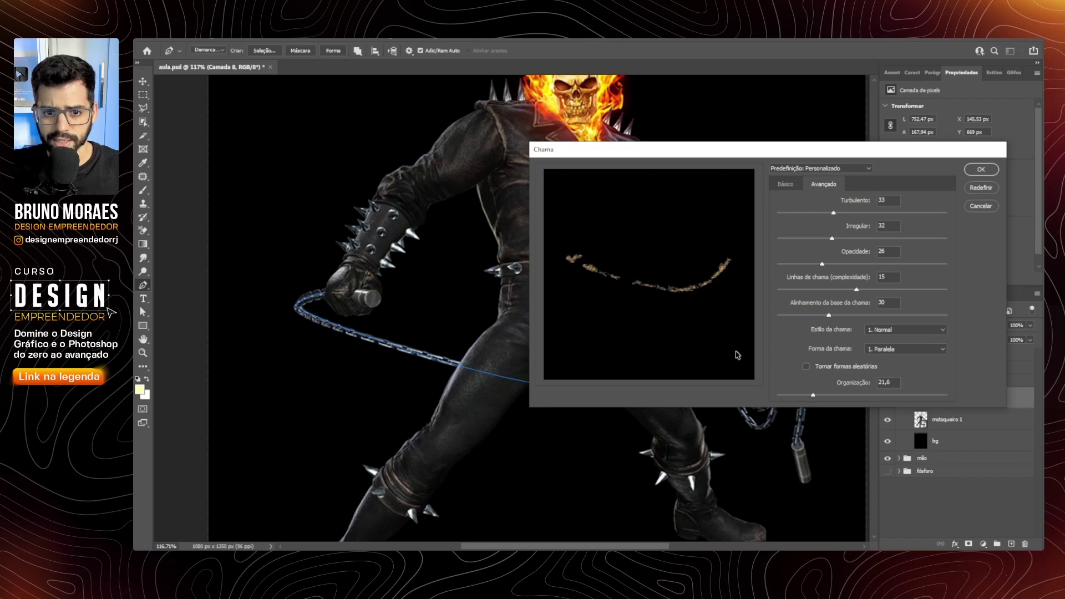
click(980, 170)
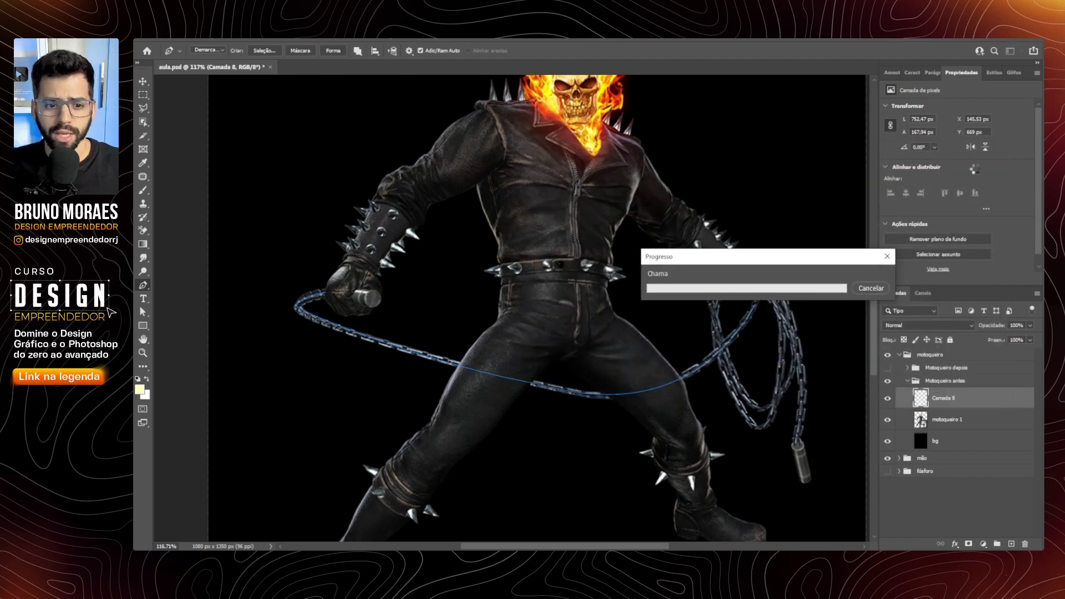
Step: Dismiss the chain path, warp the rendered flames to hug the chain, and set them to Divisão blending
right_click(568, 393)
key(Escape)
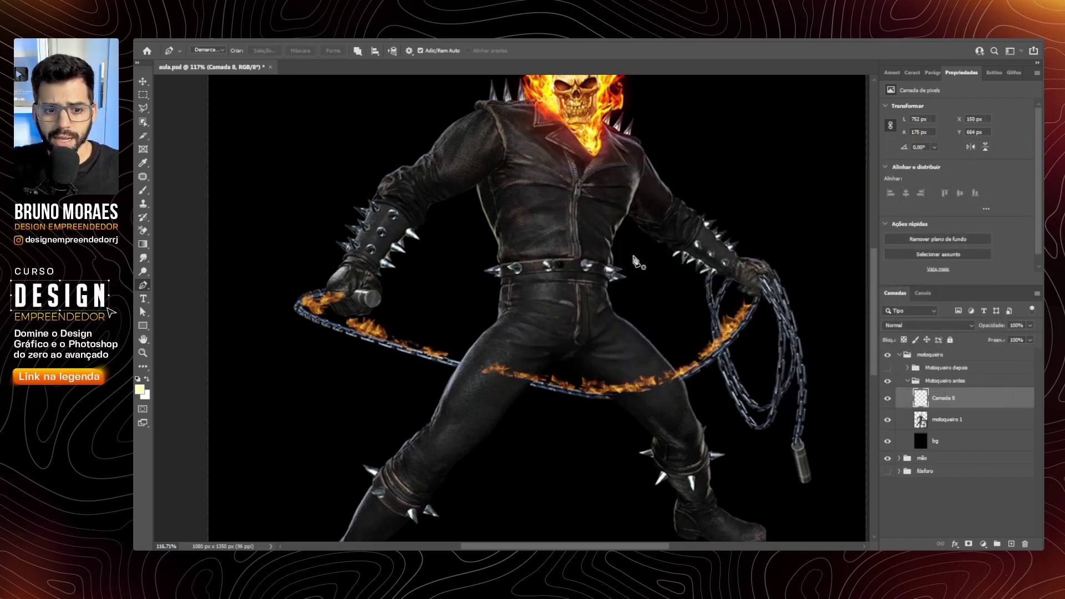
key(ctrl+t)
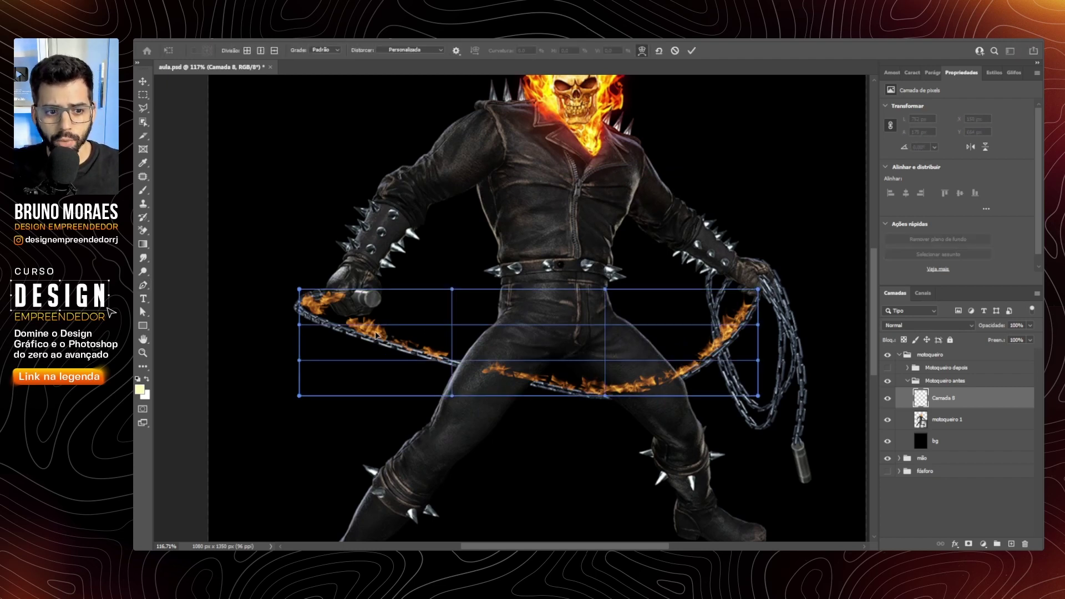
key(Return)
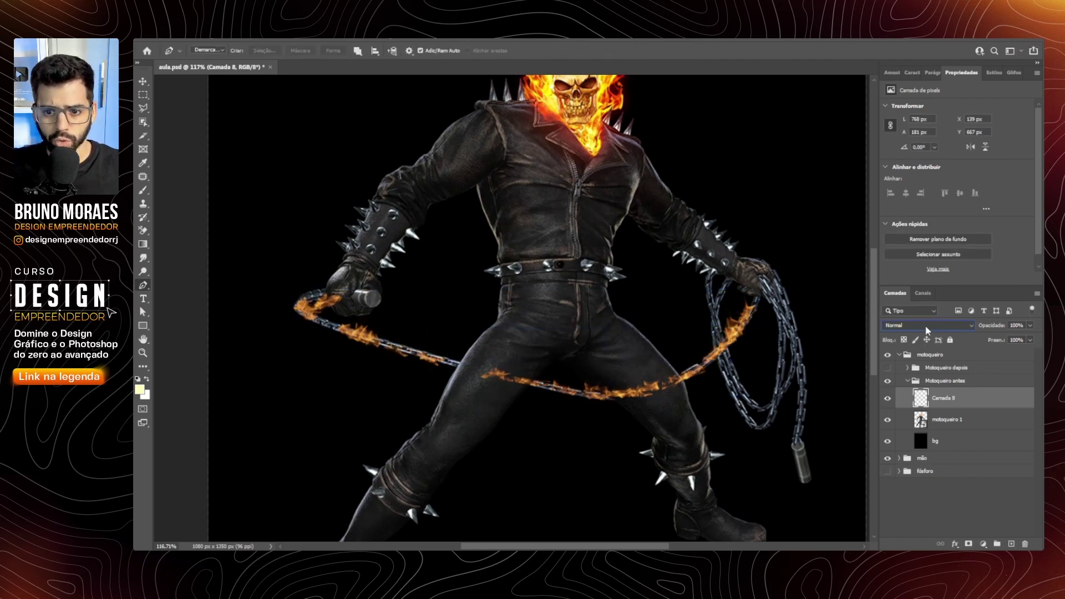
click(926, 326)
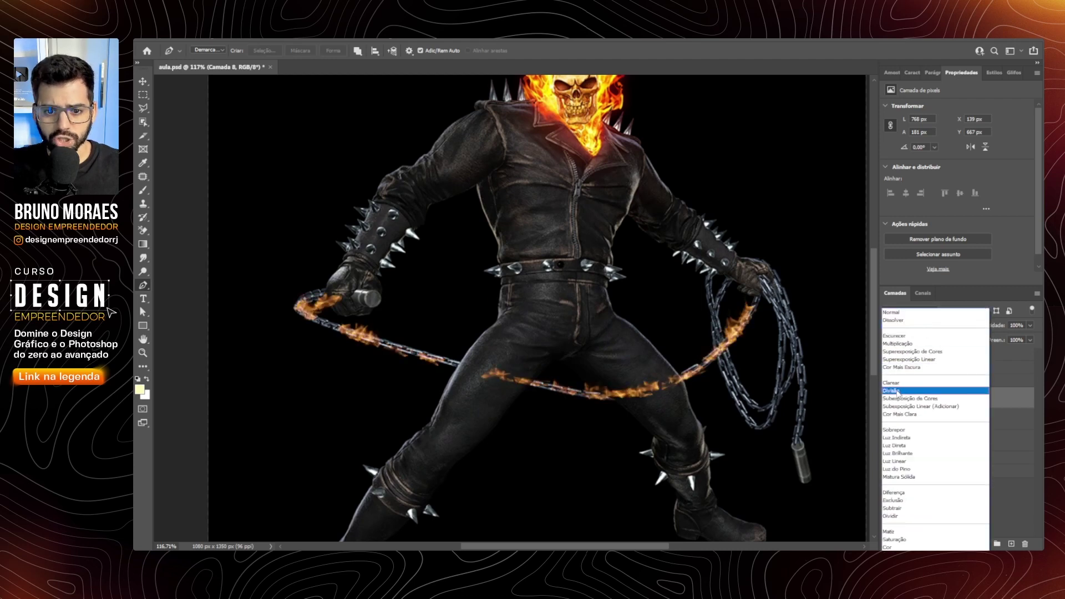
click(921, 391)
Step: Duplicate the flame layer and group both copies as 'chama'
key(ctrl+j)
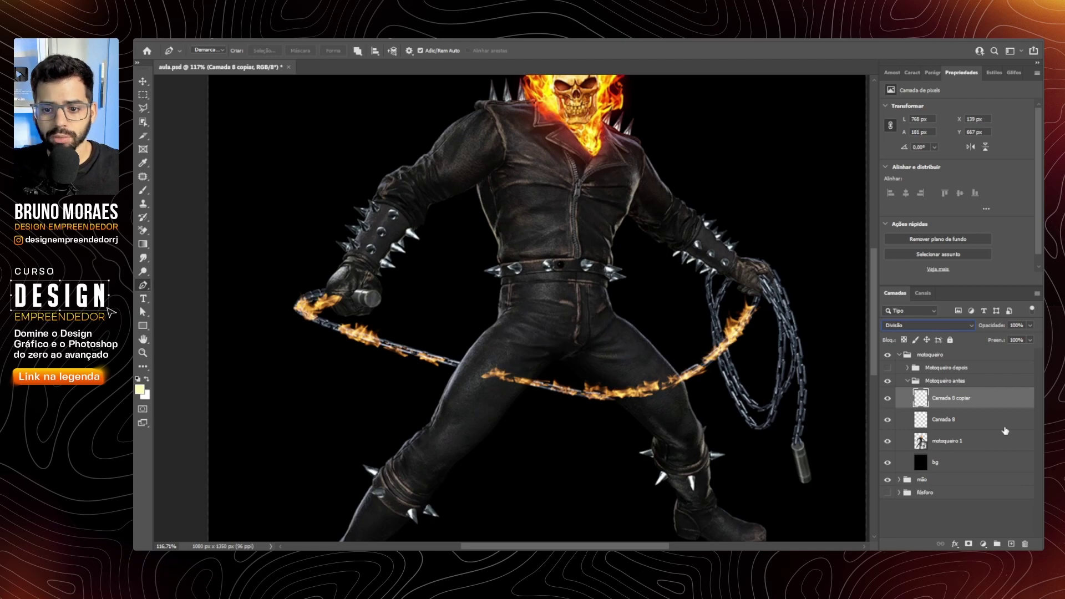
shift+click(983, 423)
key(ctrl+g)
double_click(945, 394)
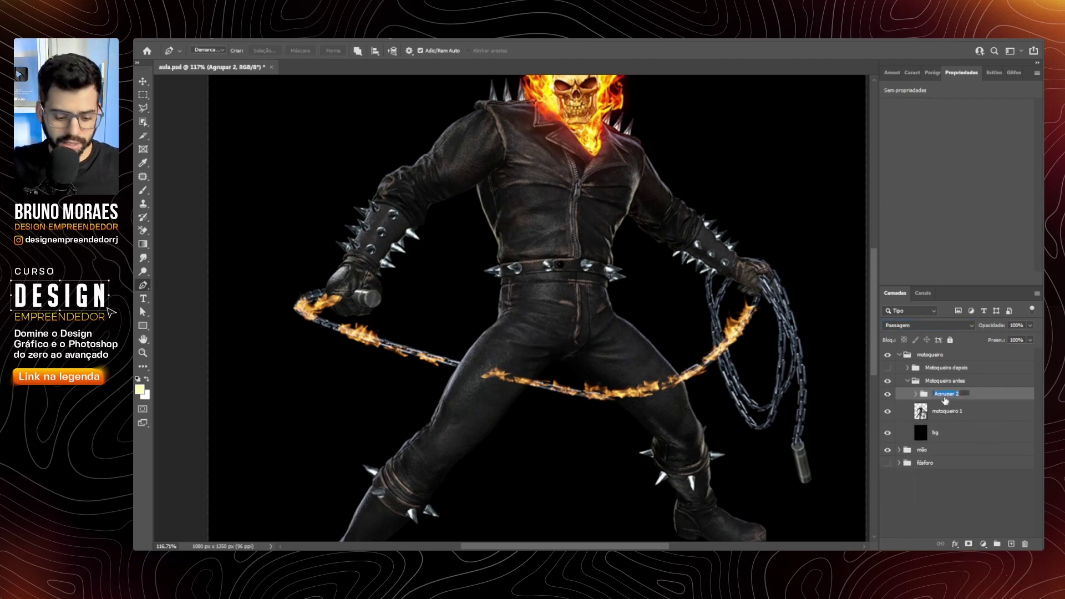
text(chama)
key(Return)
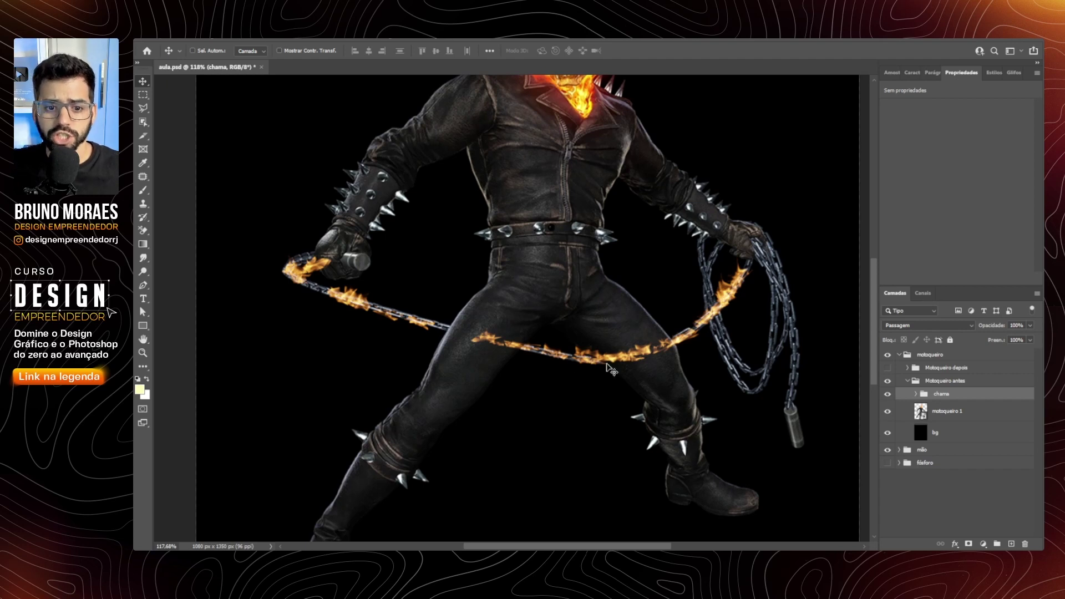
click(980, 411)
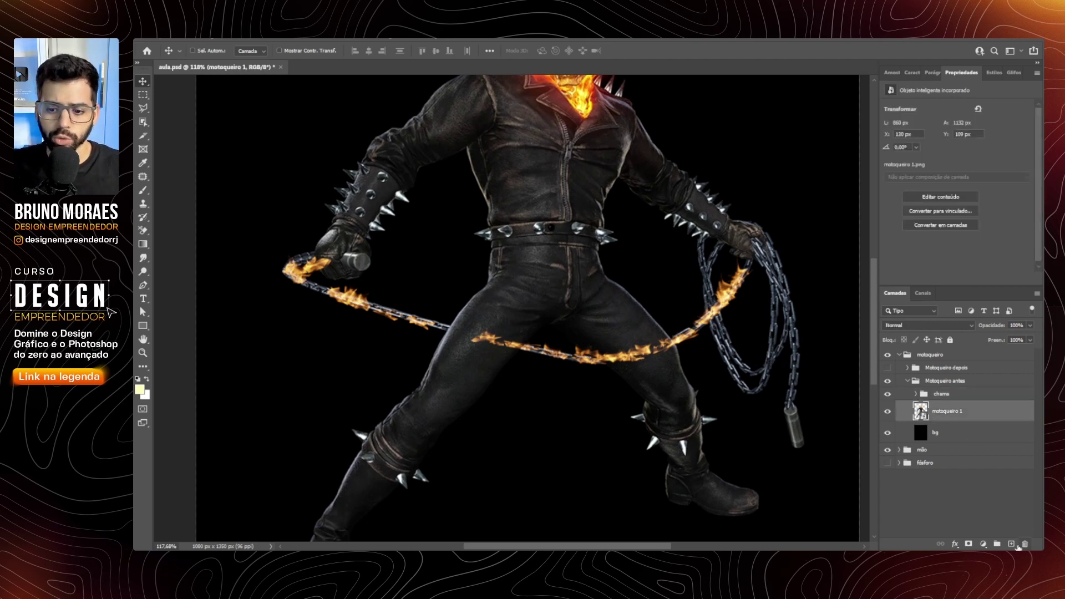
Step: Add a new layer in Sobrepor blend mode with the flames' orange-yellow sampled as the brush colour
click(1011, 545)
key(i)
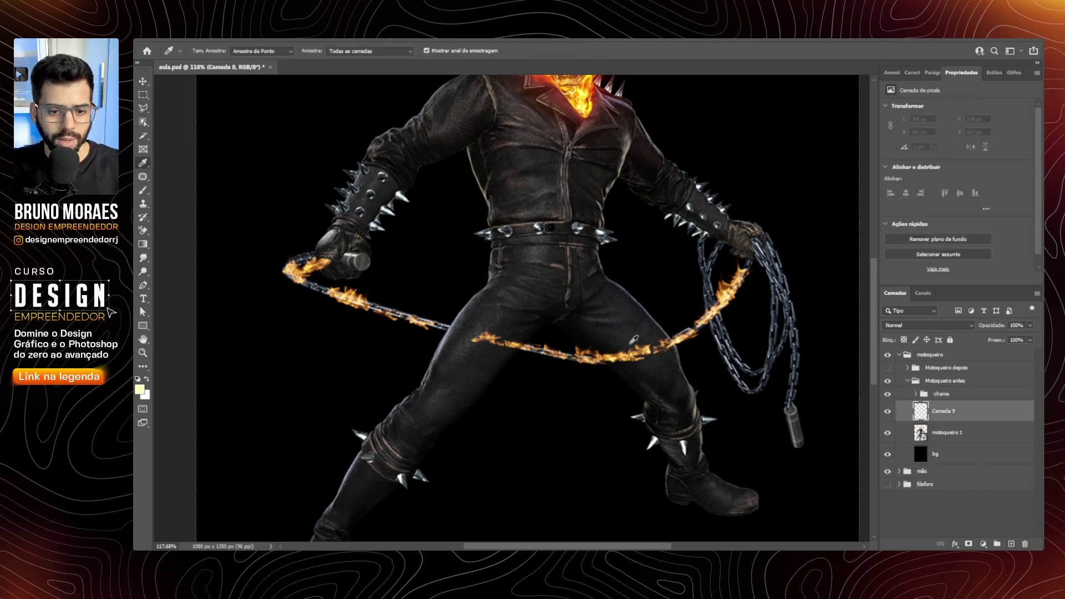
scroll(710, 326, up, 2)
scroll(722, 305, up, 4)
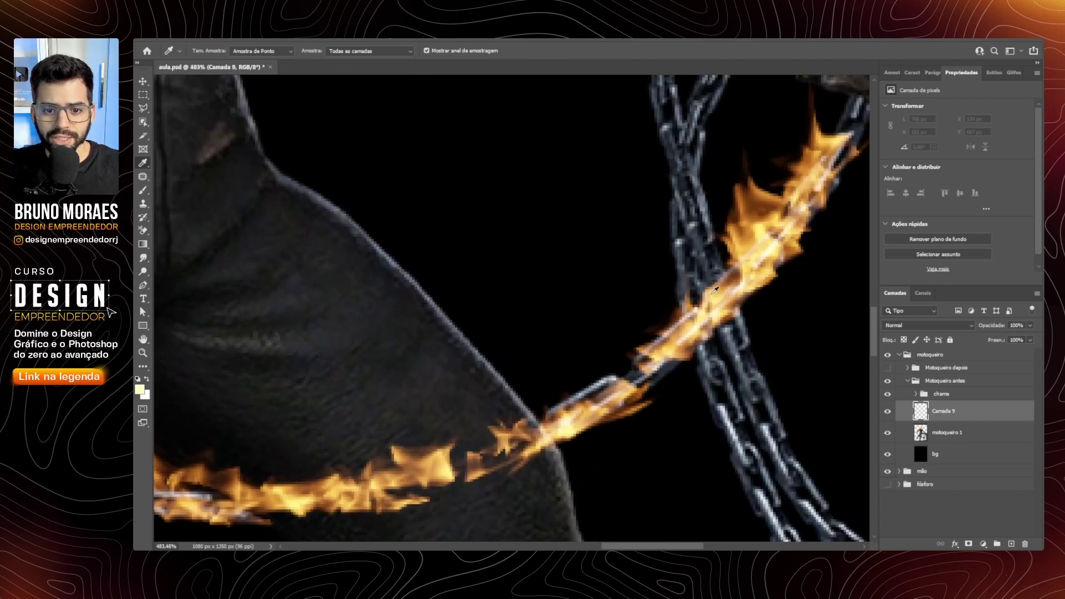
click(715, 289)
scroll(709, 300, down, 5)
key(b)
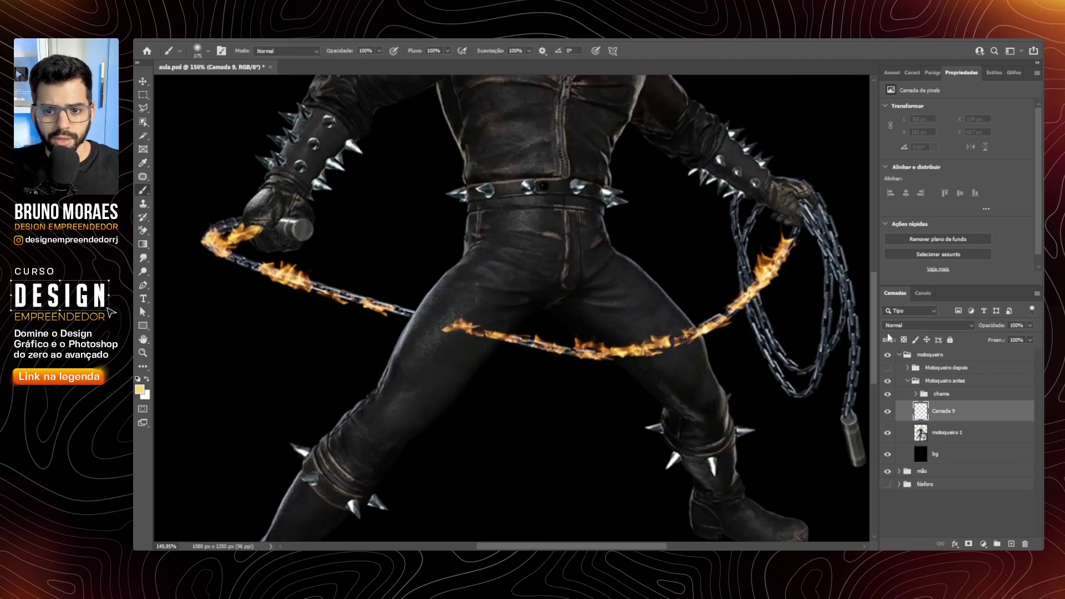
click(917, 327)
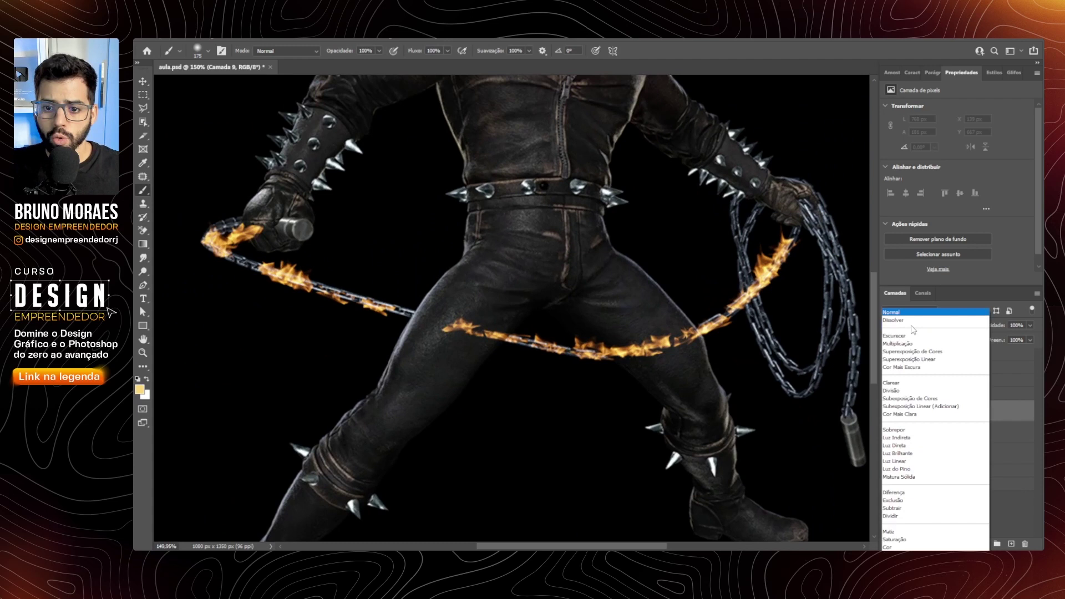
click(913, 422)
Step: With a smaller brush, paint glow along the chain and both gloved hands, then compare with it hidden
key(bracketleft)
key(bracketleft)
key(bracketleft)
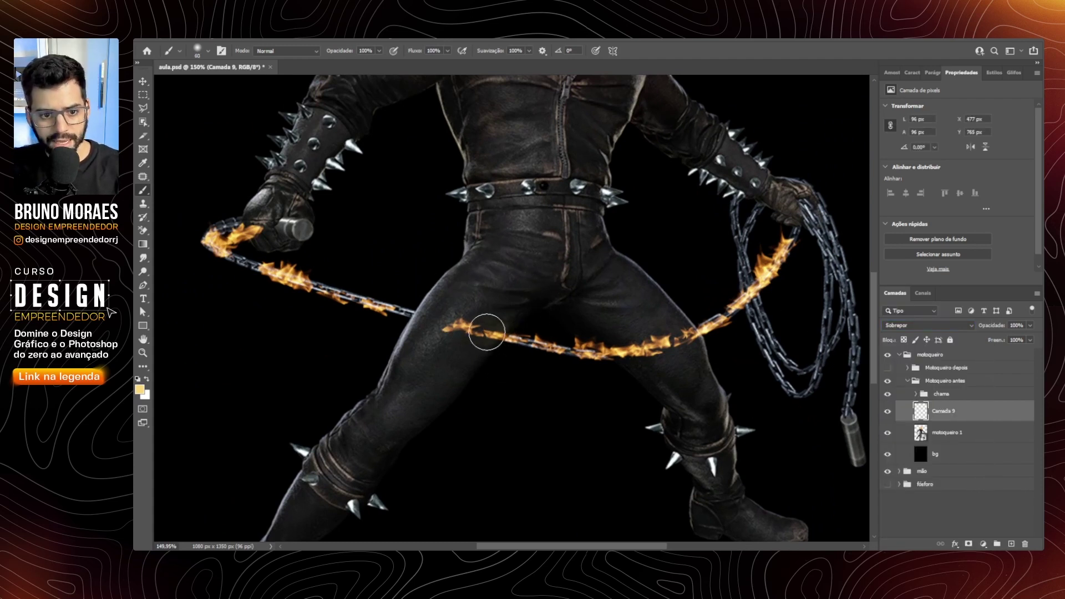
drag(496, 330, 460, 322)
drag(638, 350, 813, 197)
drag(214, 231, 247, 261)
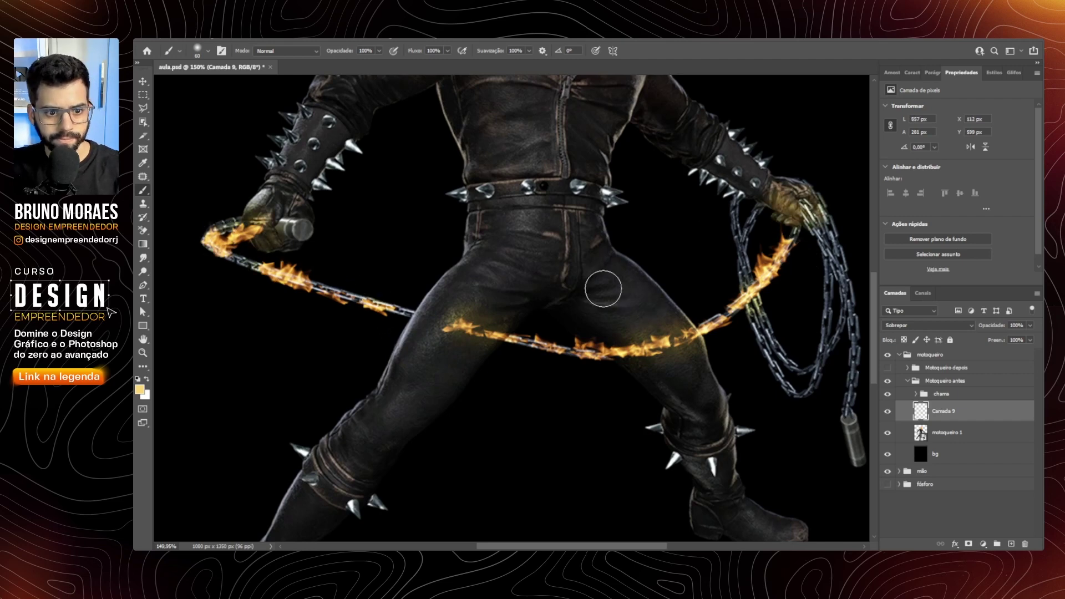
key(ctrl+0)
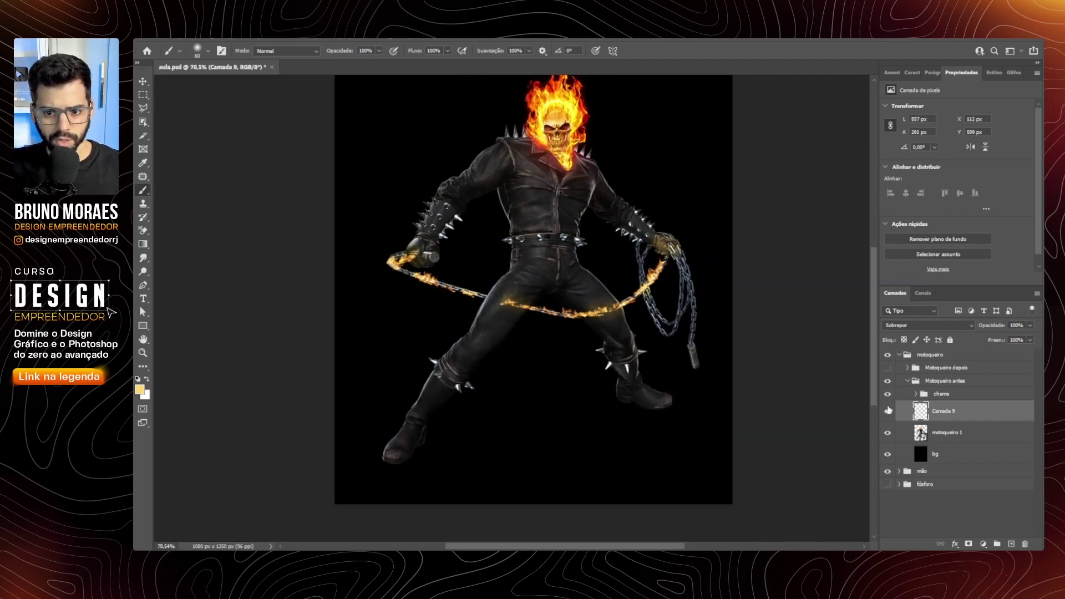
click(888, 412)
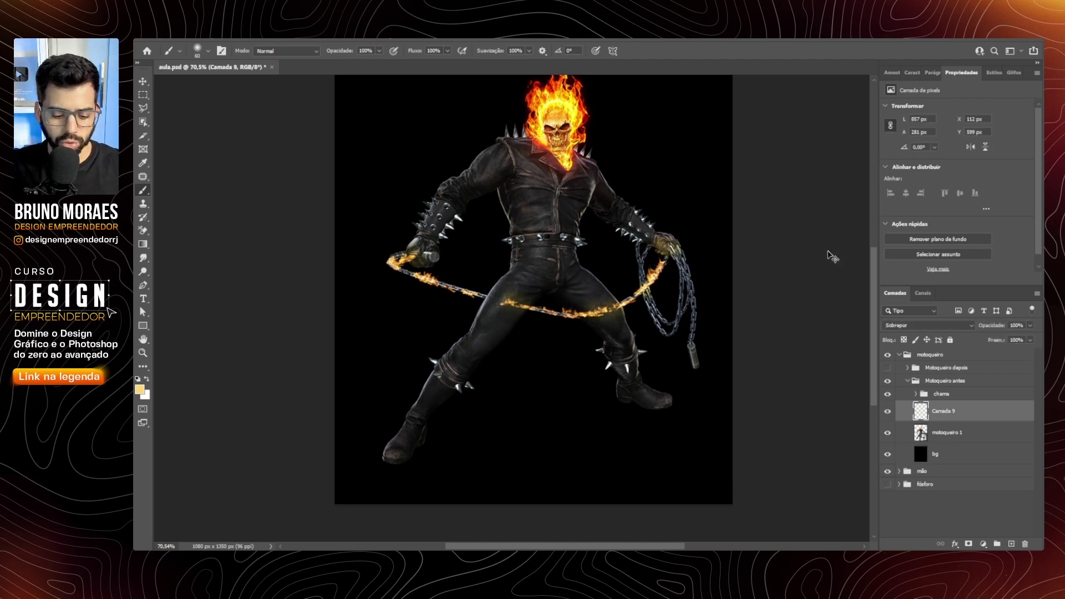
Step: Shift the glow layer's hue slightly toward red with Hue/Saturation
key(ctrl+u)
drag(789, 206, 782, 209)
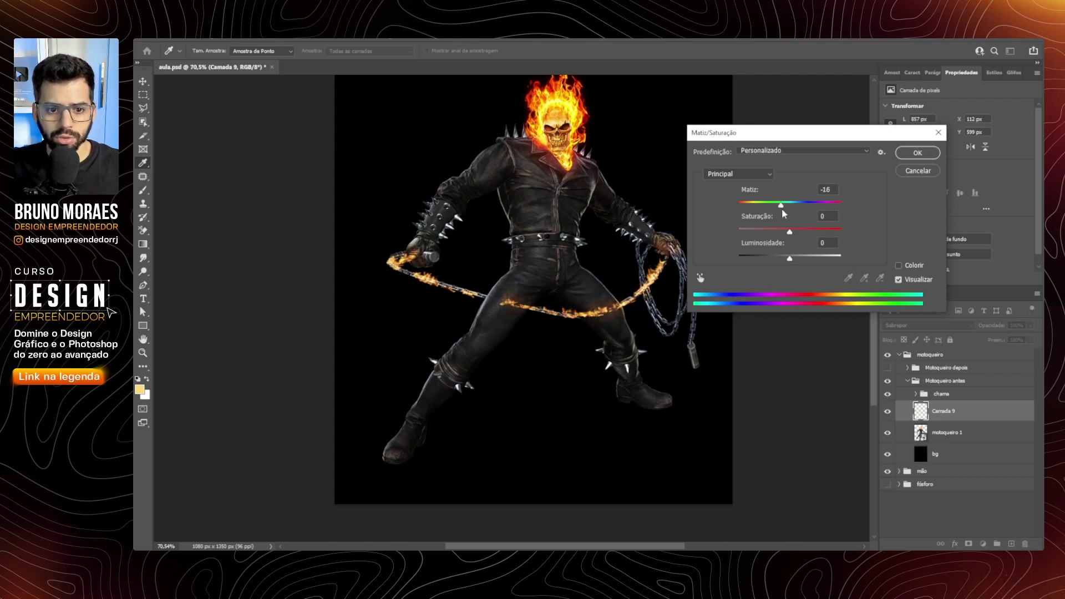
click(919, 154)
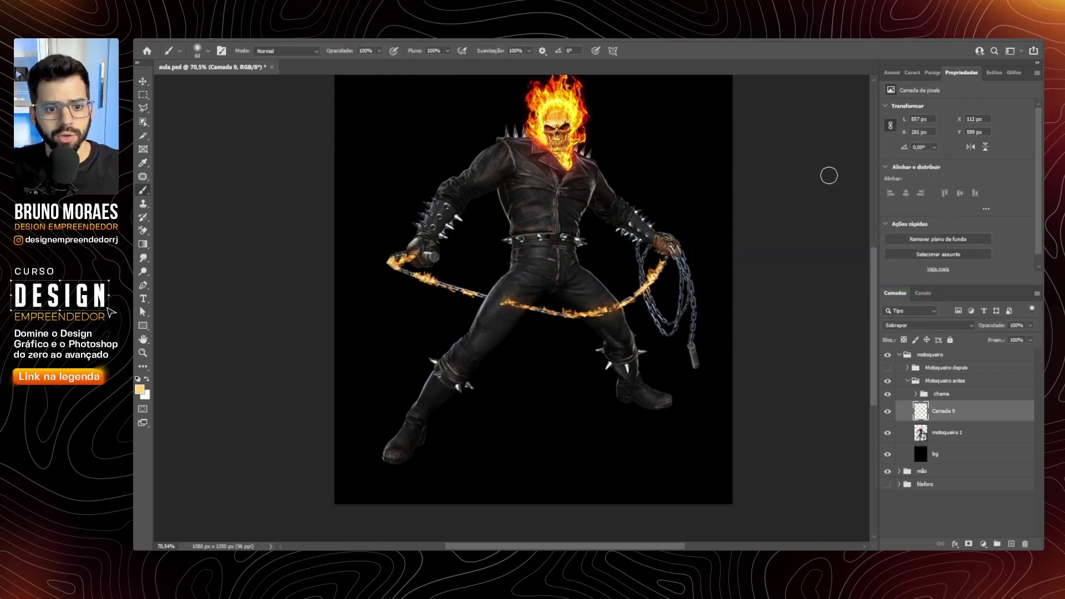
Step: Group the chama flames with the glow layer and hide the group for a before/after comparison
shift+click(961, 395)
key(ctrl+g)
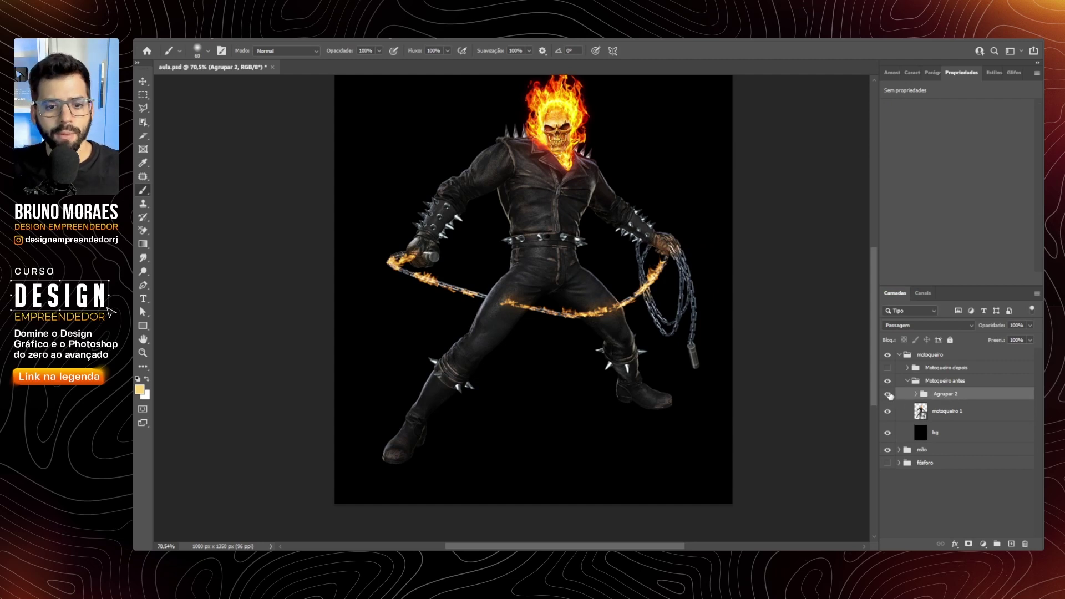
click(888, 394)
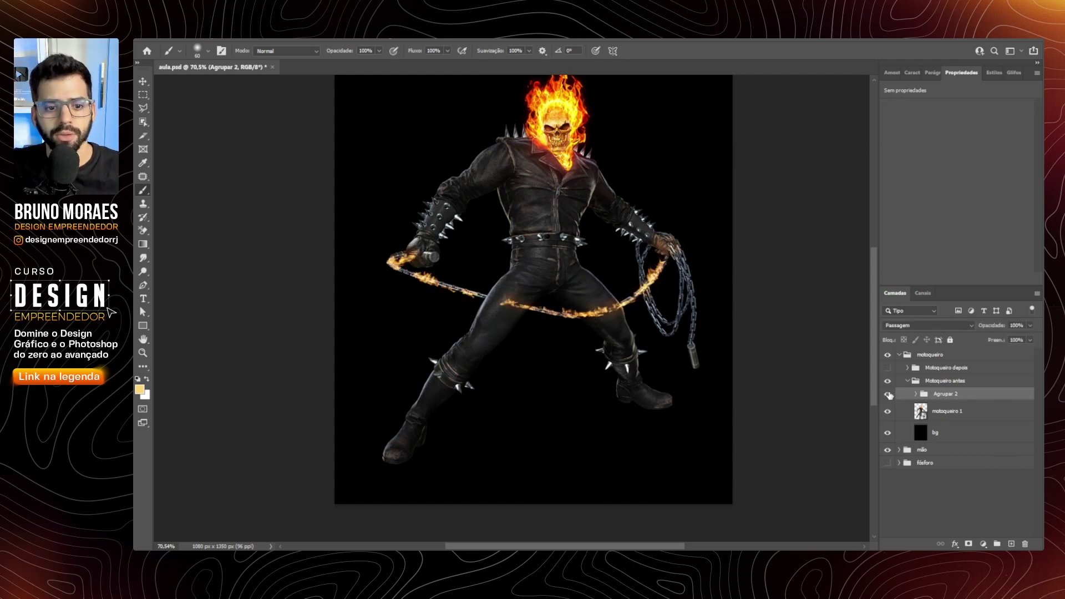